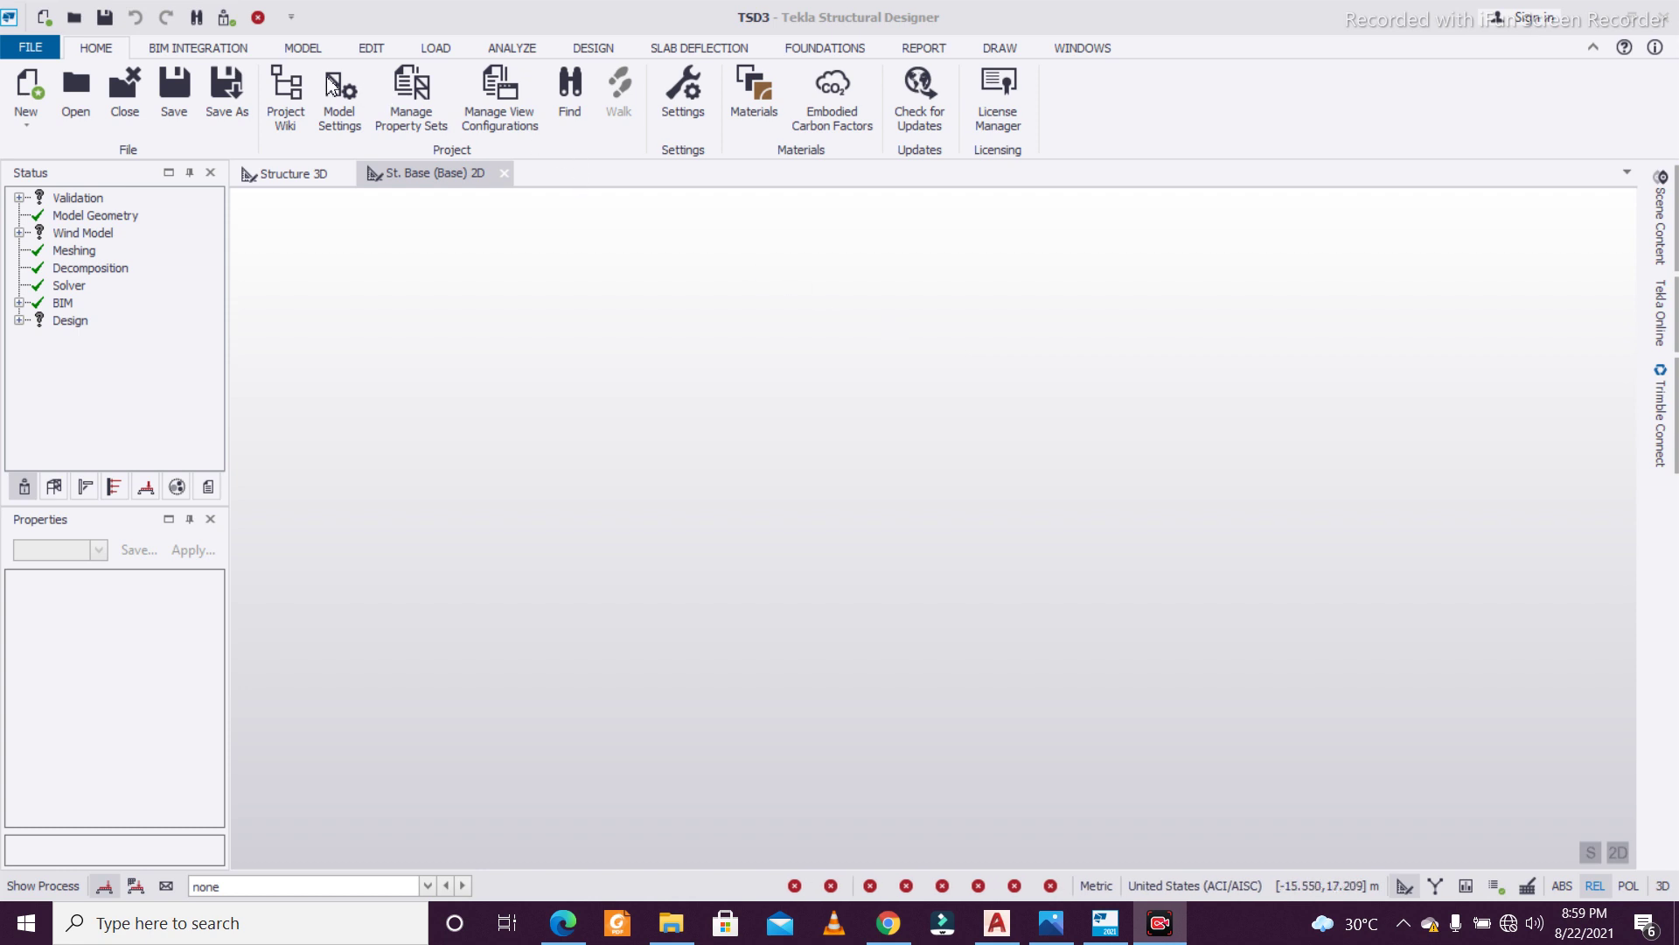
# Activate the Tekla window and show the MODEL ribbon tools
pyautogui.click(658, 32)
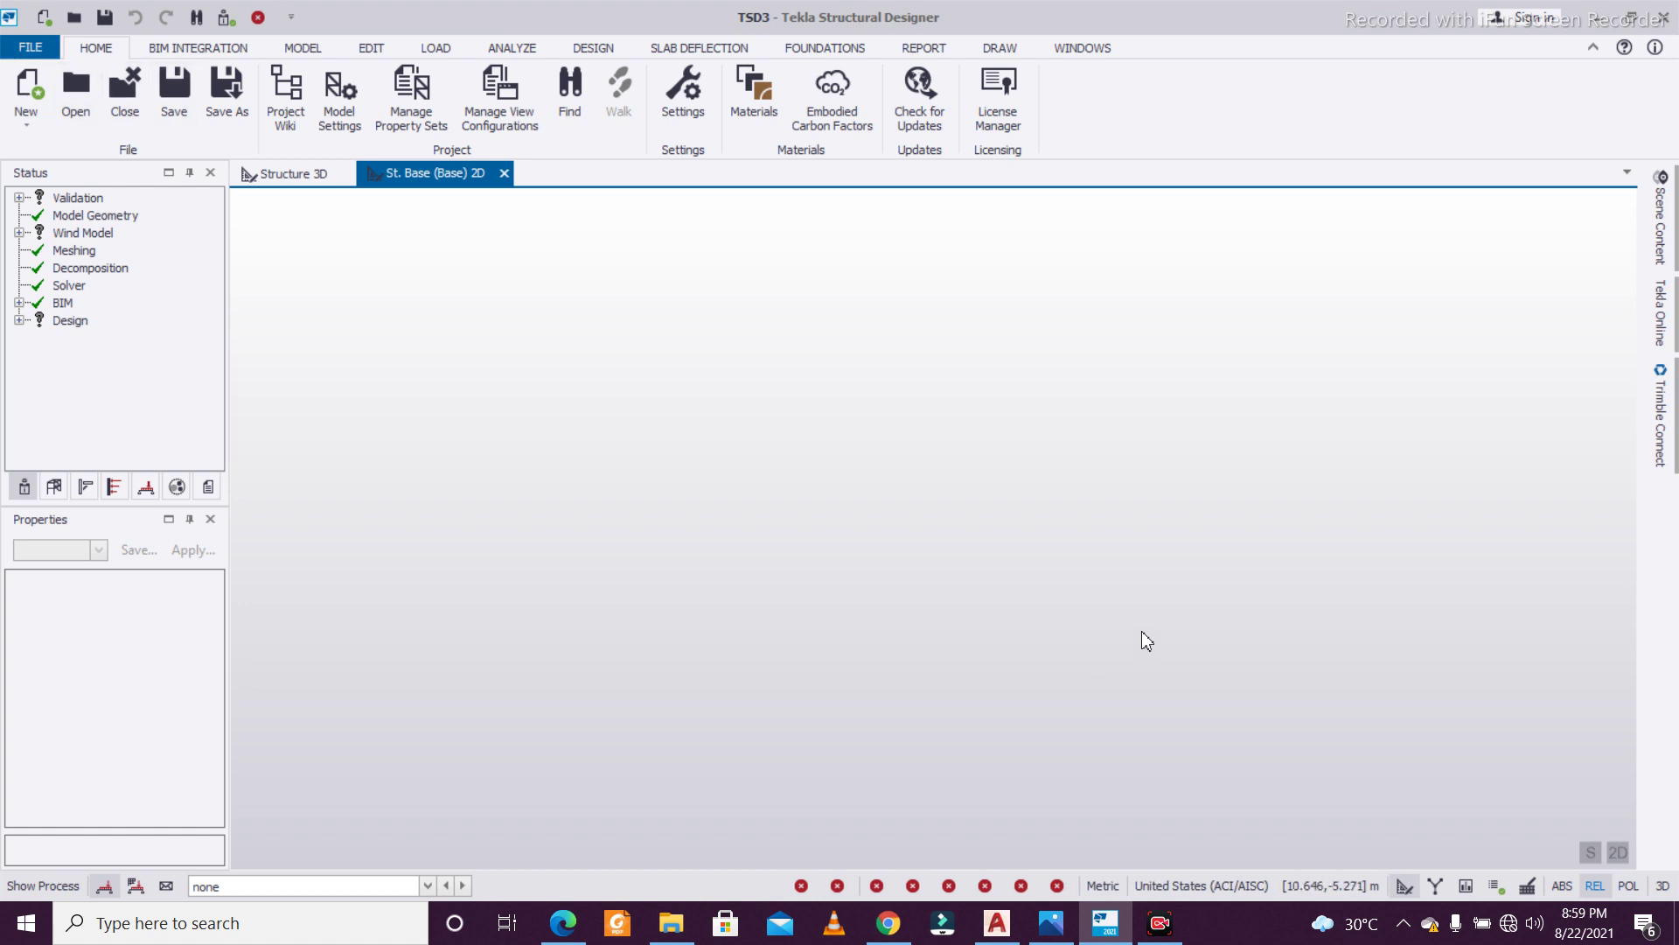
pyautogui.click(301, 54)
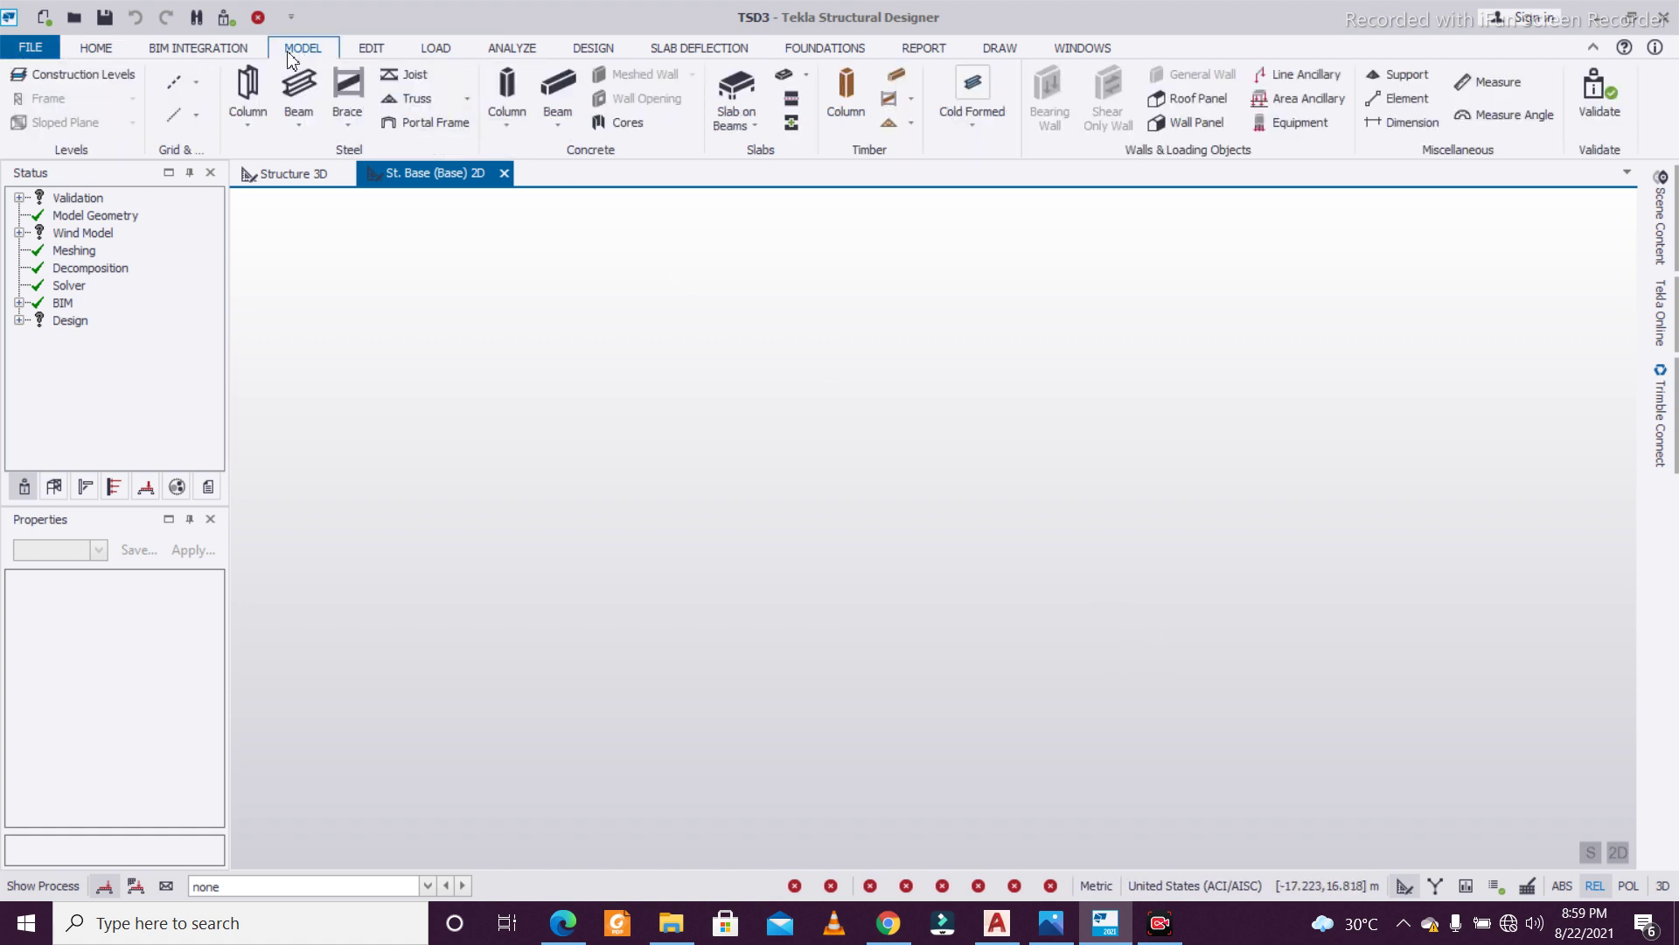
# Confirm USA Metric Settings as the active settings set, then open Model Settings
pyautogui.click(119, 46)
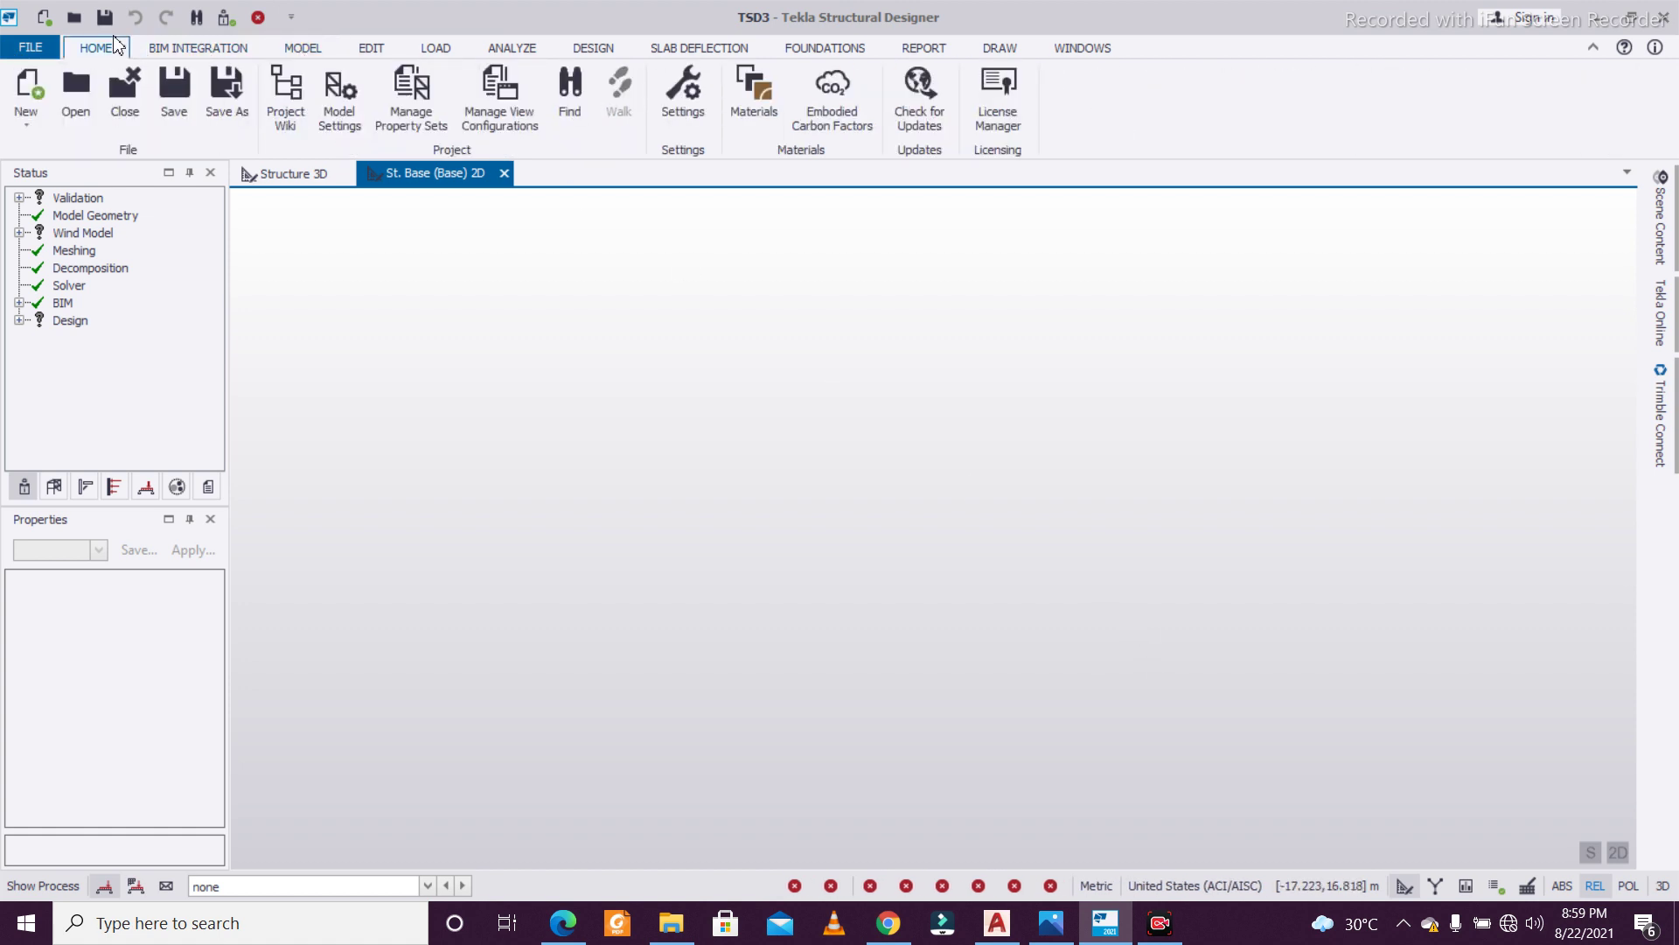
pyautogui.click(685, 111)
pyautogui.click(731, 194)
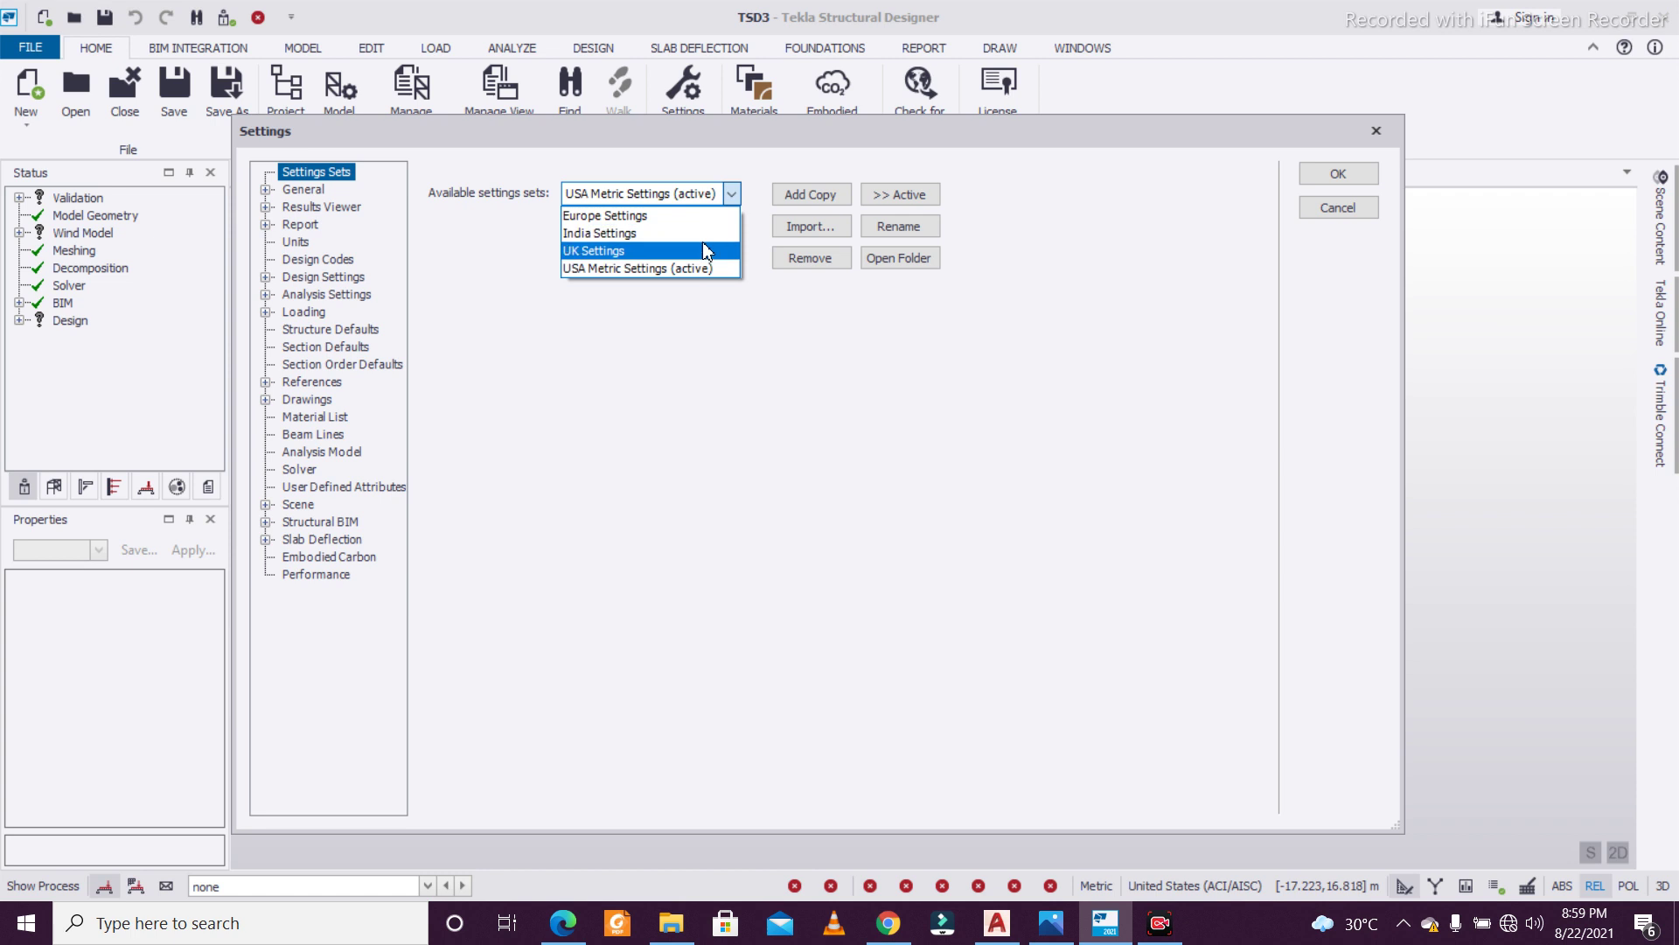
pyautogui.click(731, 195)
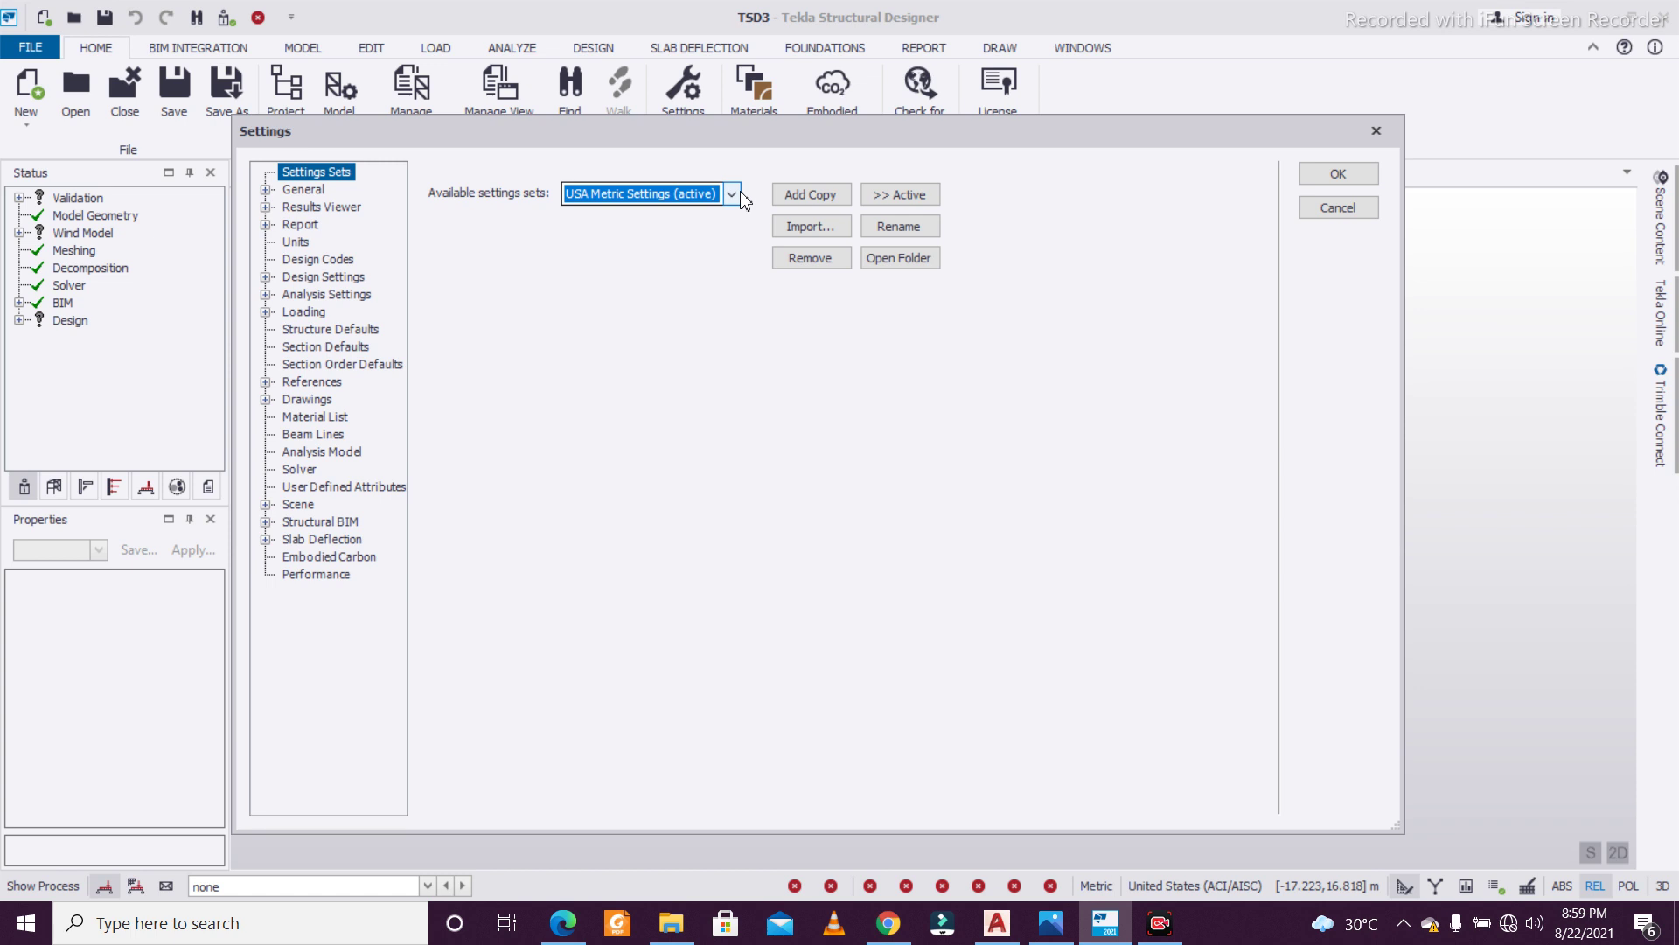
pyautogui.click(1320, 174)
pyautogui.click(348, 94)
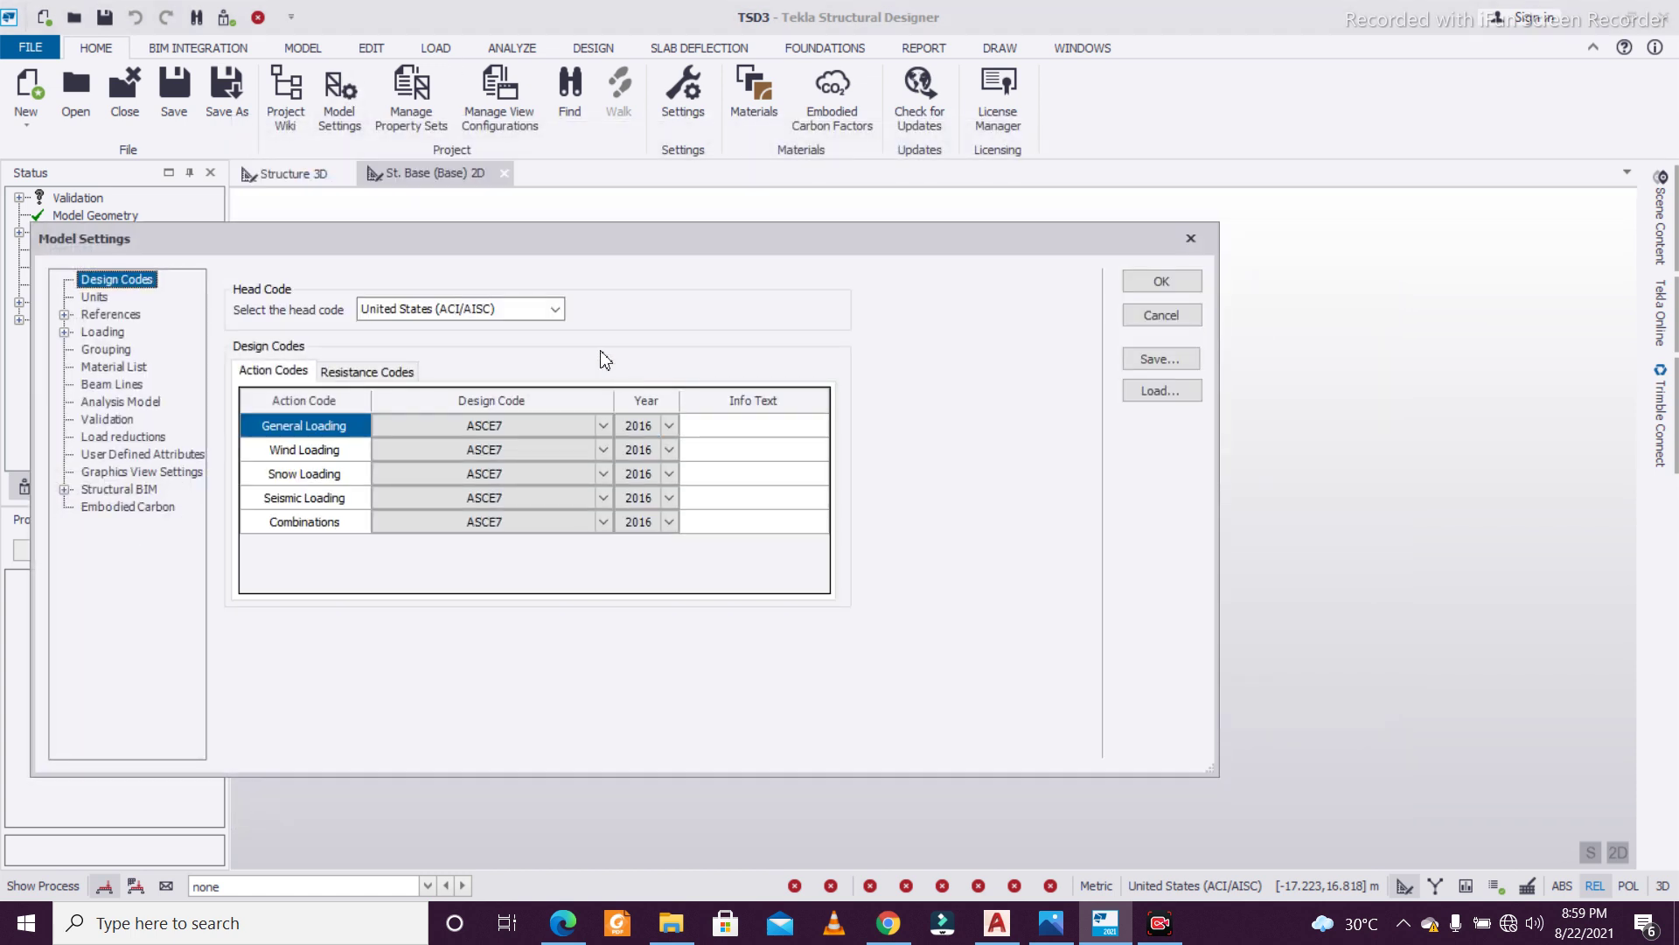
# Confirm United States (ACI/AISC) as head code, then open the Construction Levels table
pyautogui.click(543, 310)
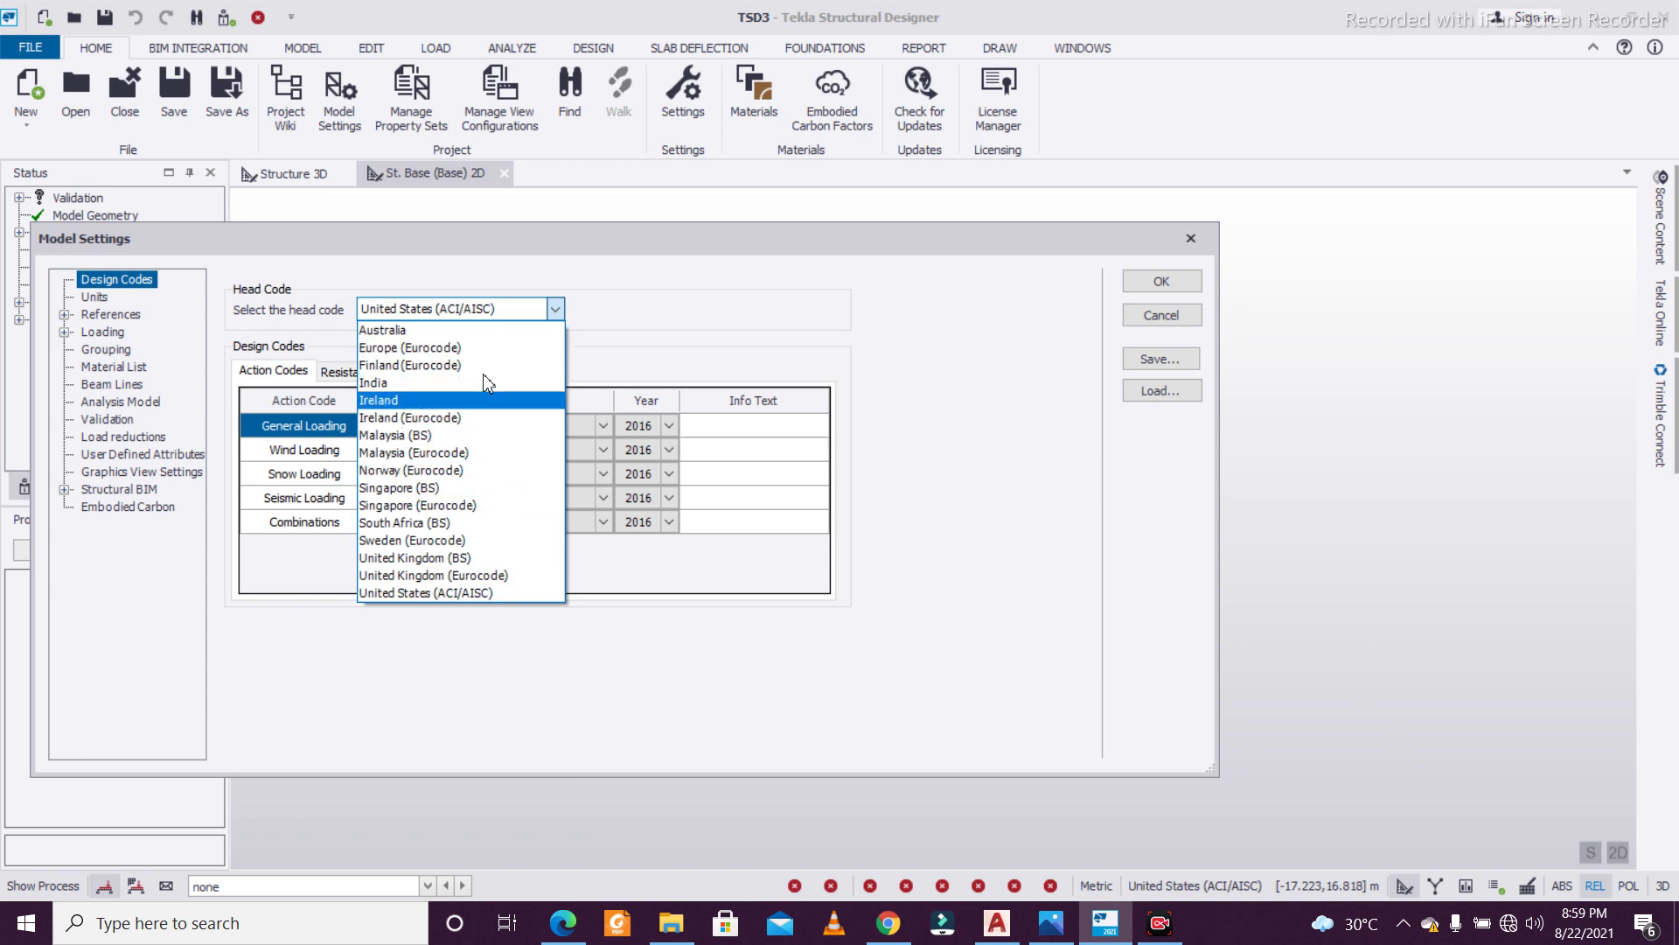
pyautogui.click(491, 124)
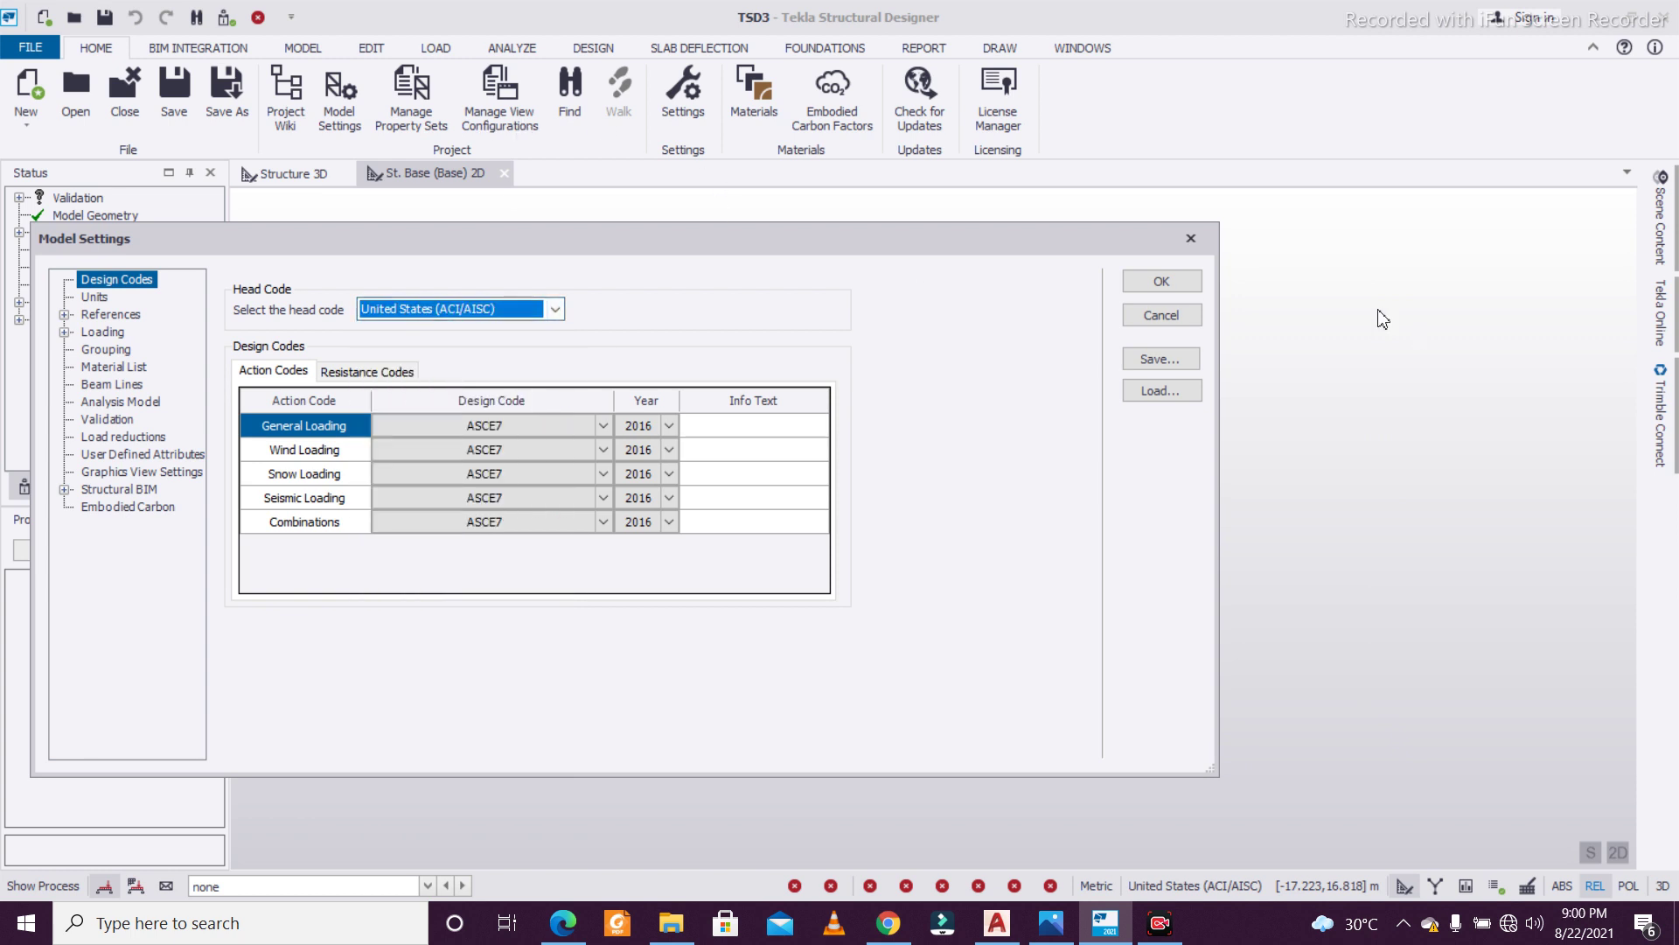
pyautogui.click(1198, 281)
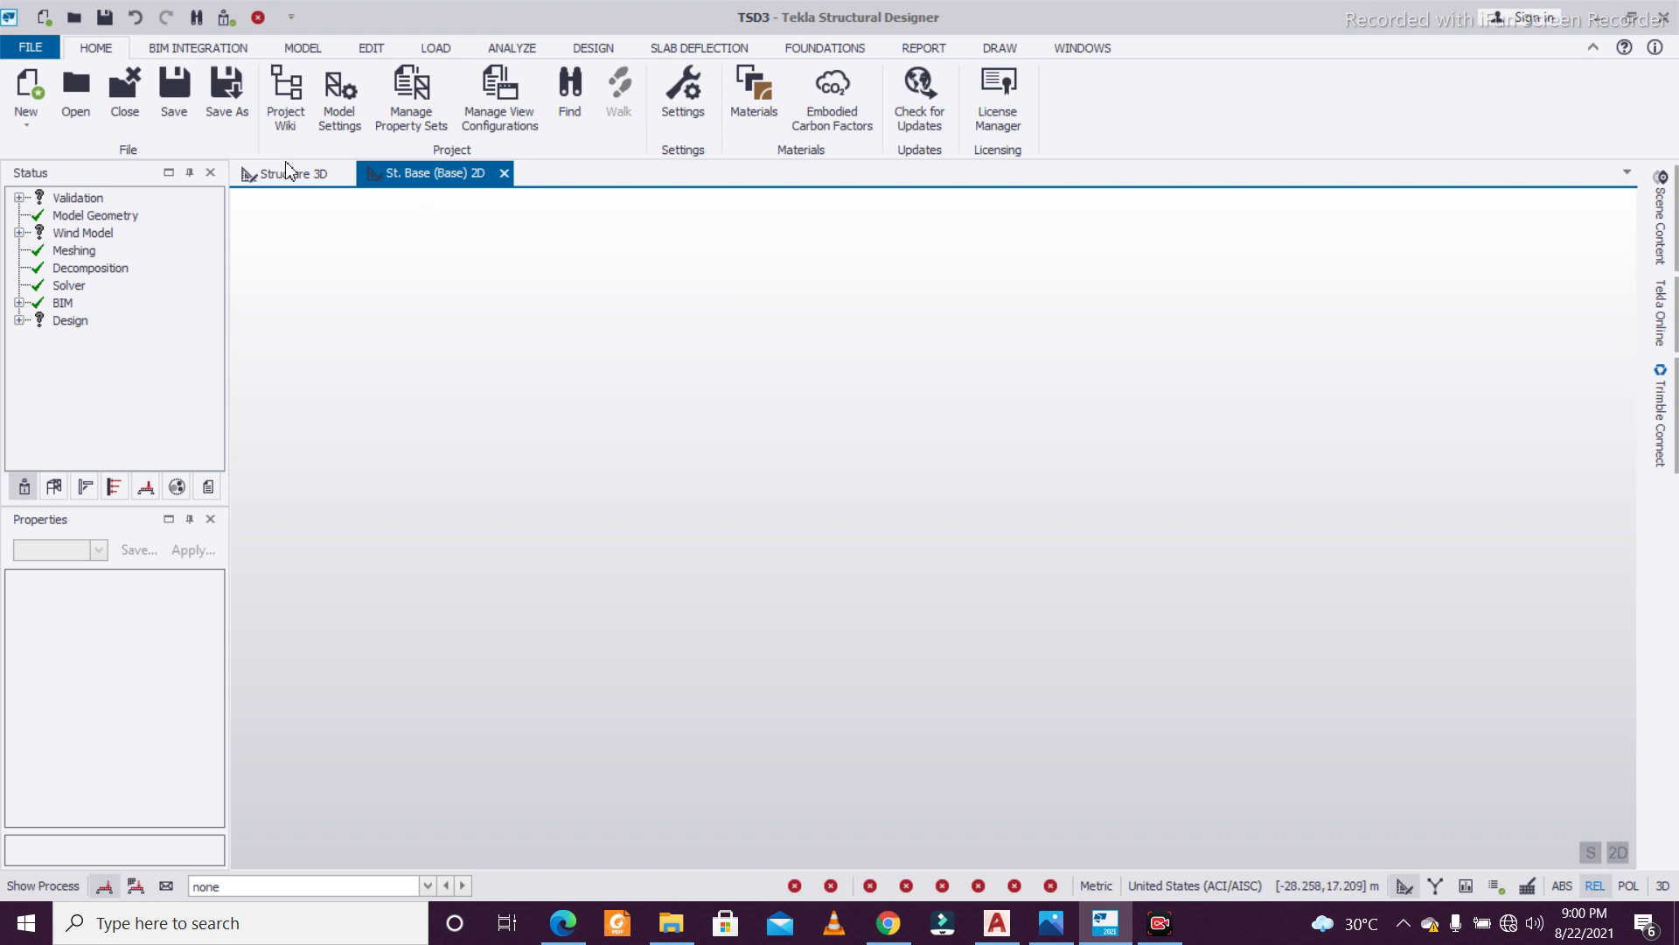
pyautogui.click(288, 47)
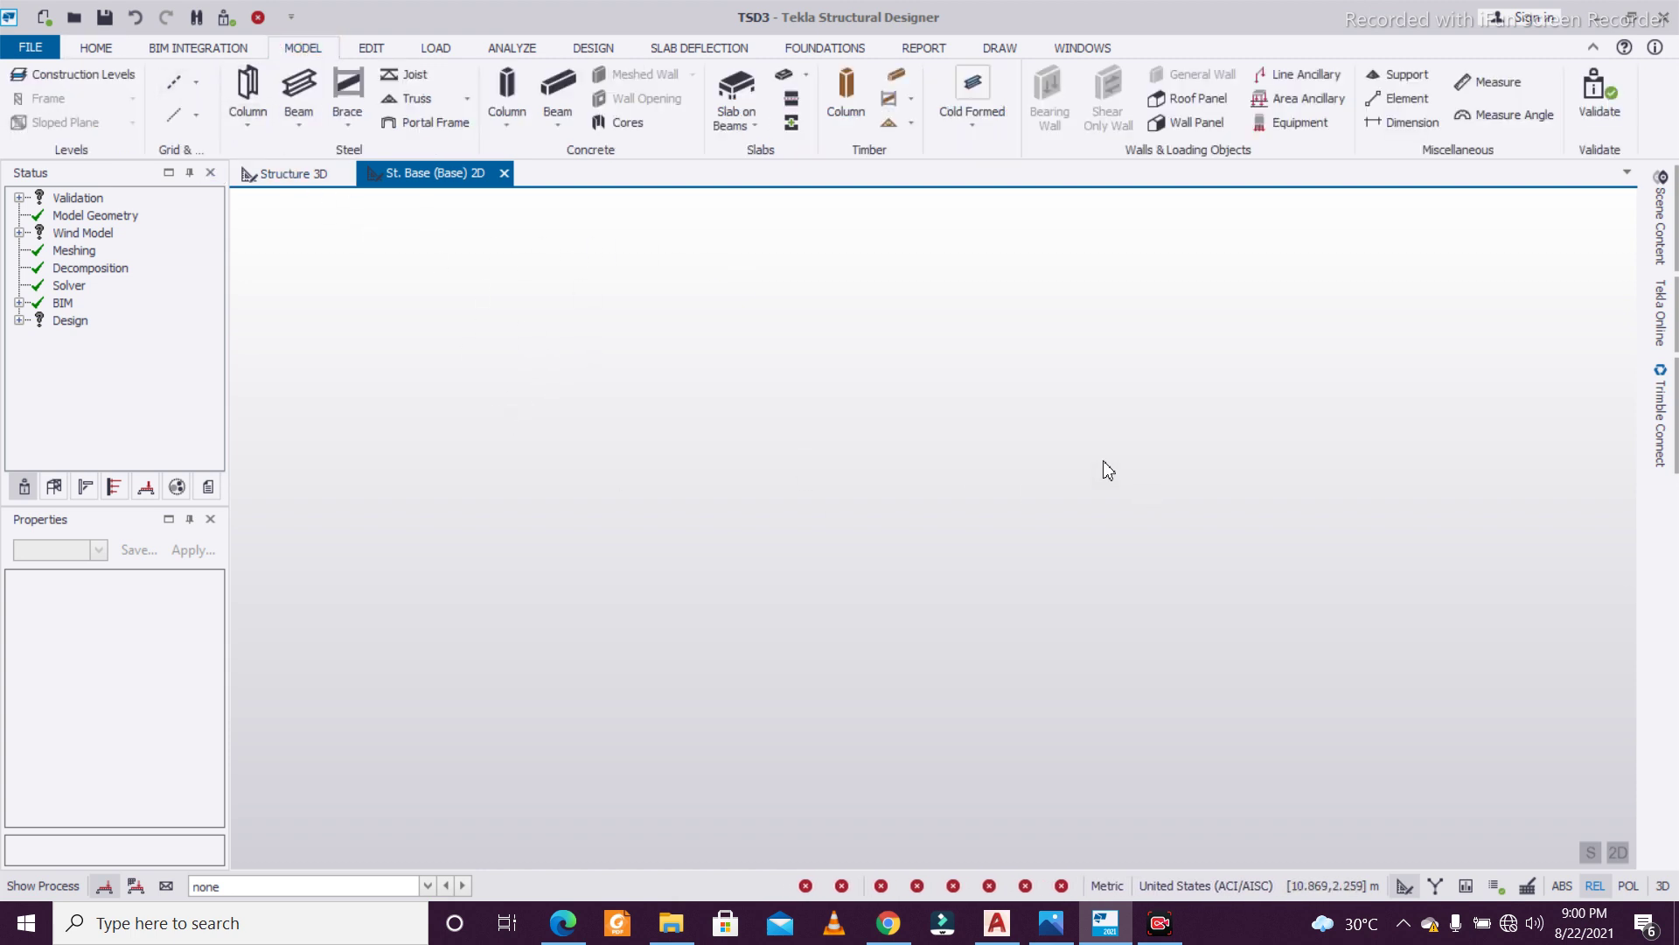
pyautogui.click(79, 74)
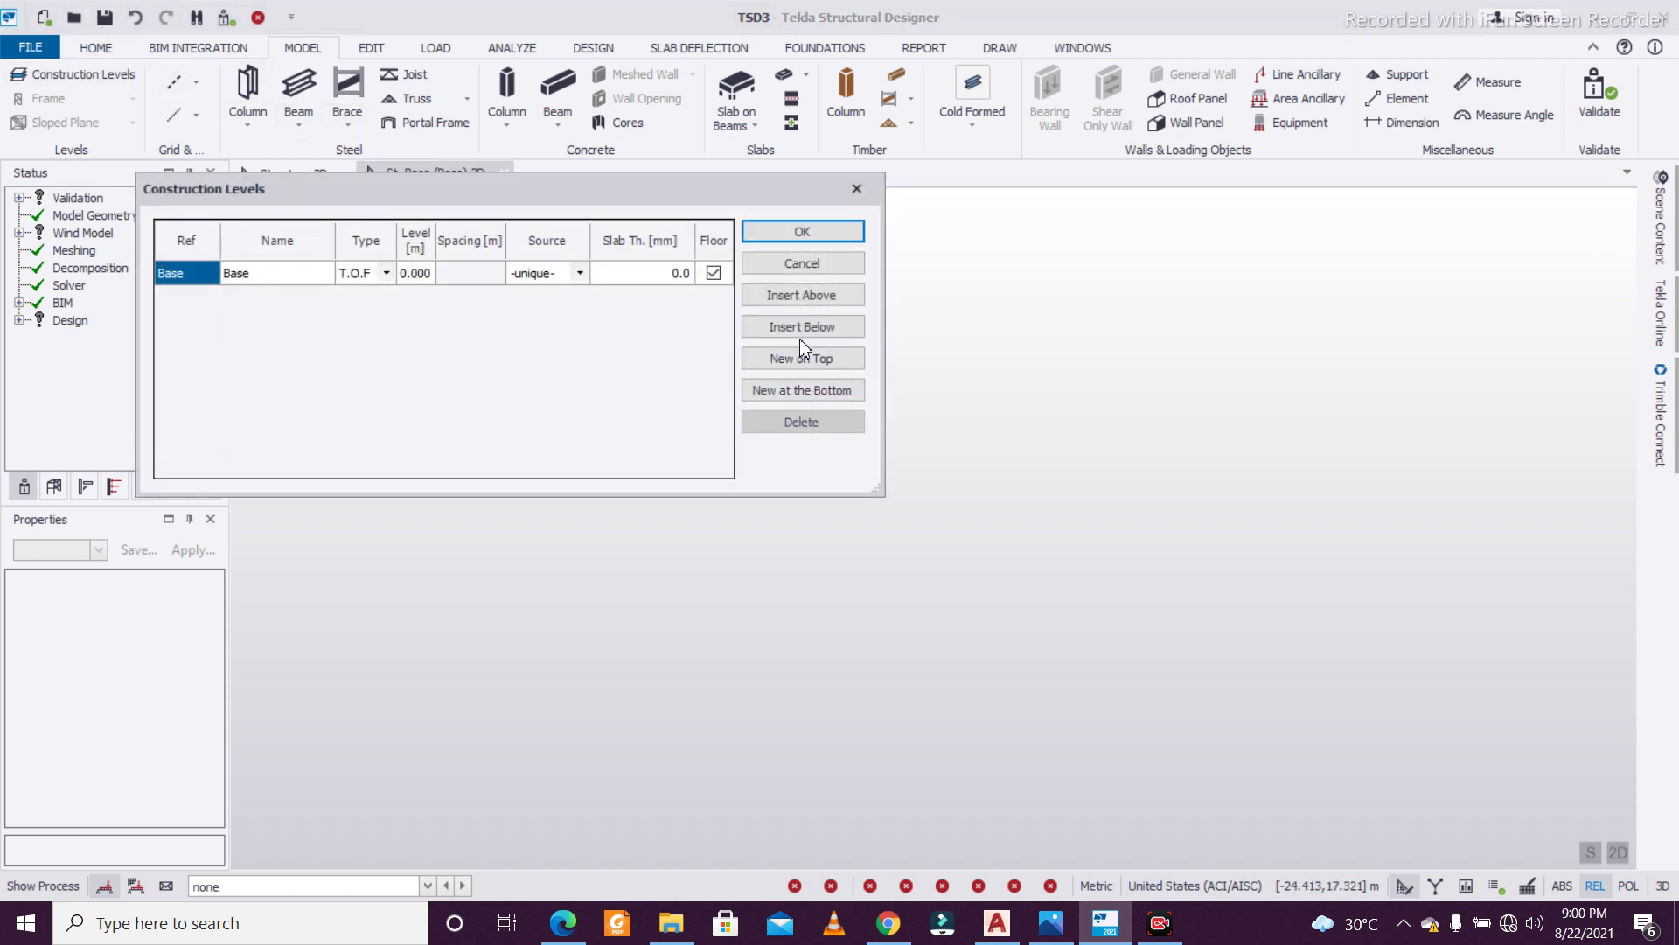
# Add level B1 at -1.000 m below Base and level 1 with 3 m spacing above
pyautogui.click(802, 327)
pyautogui.click(426, 297)
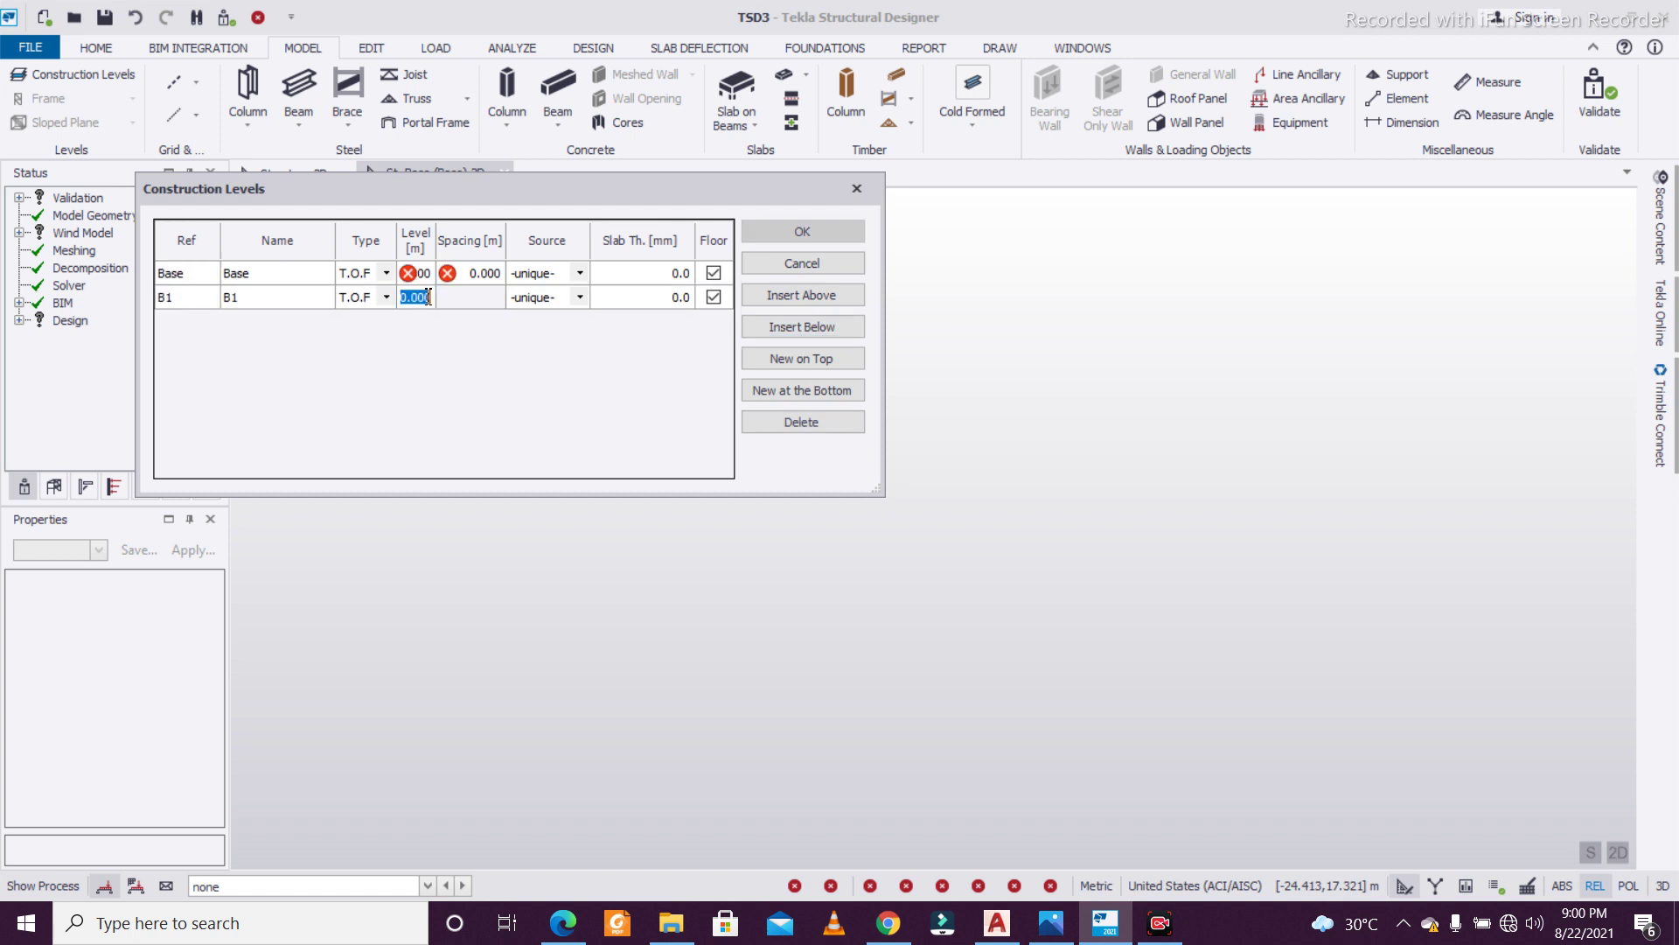
pyautogui.write('-1')
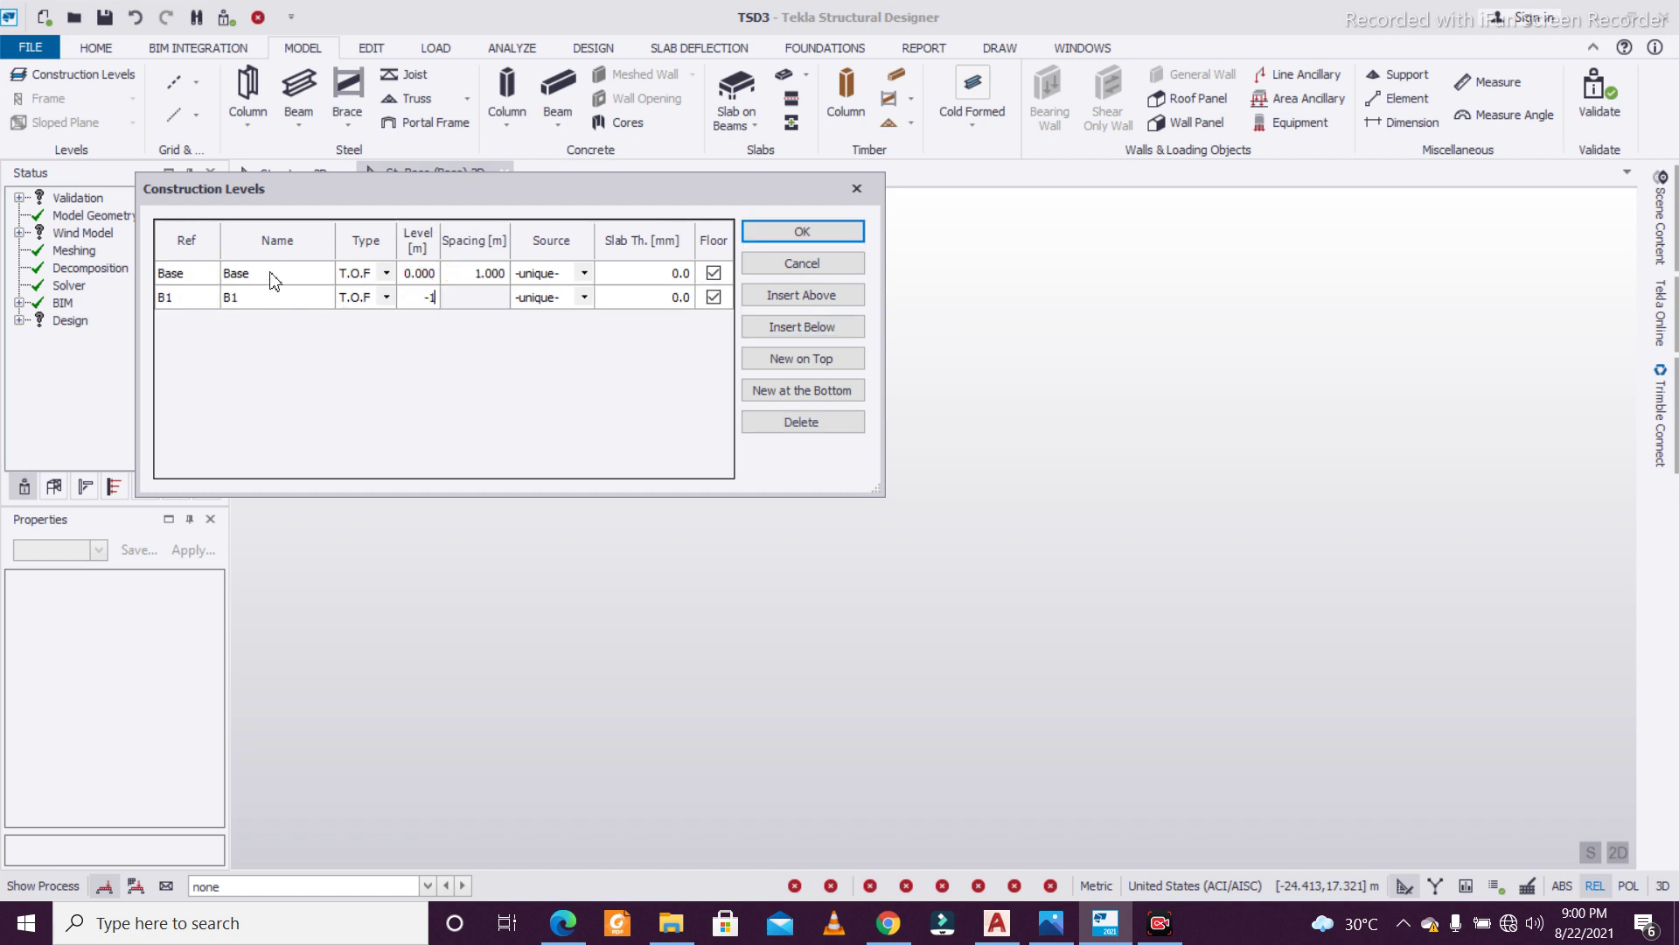
pyautogui.click(213, 273)
pyautogui.click(802, 294)
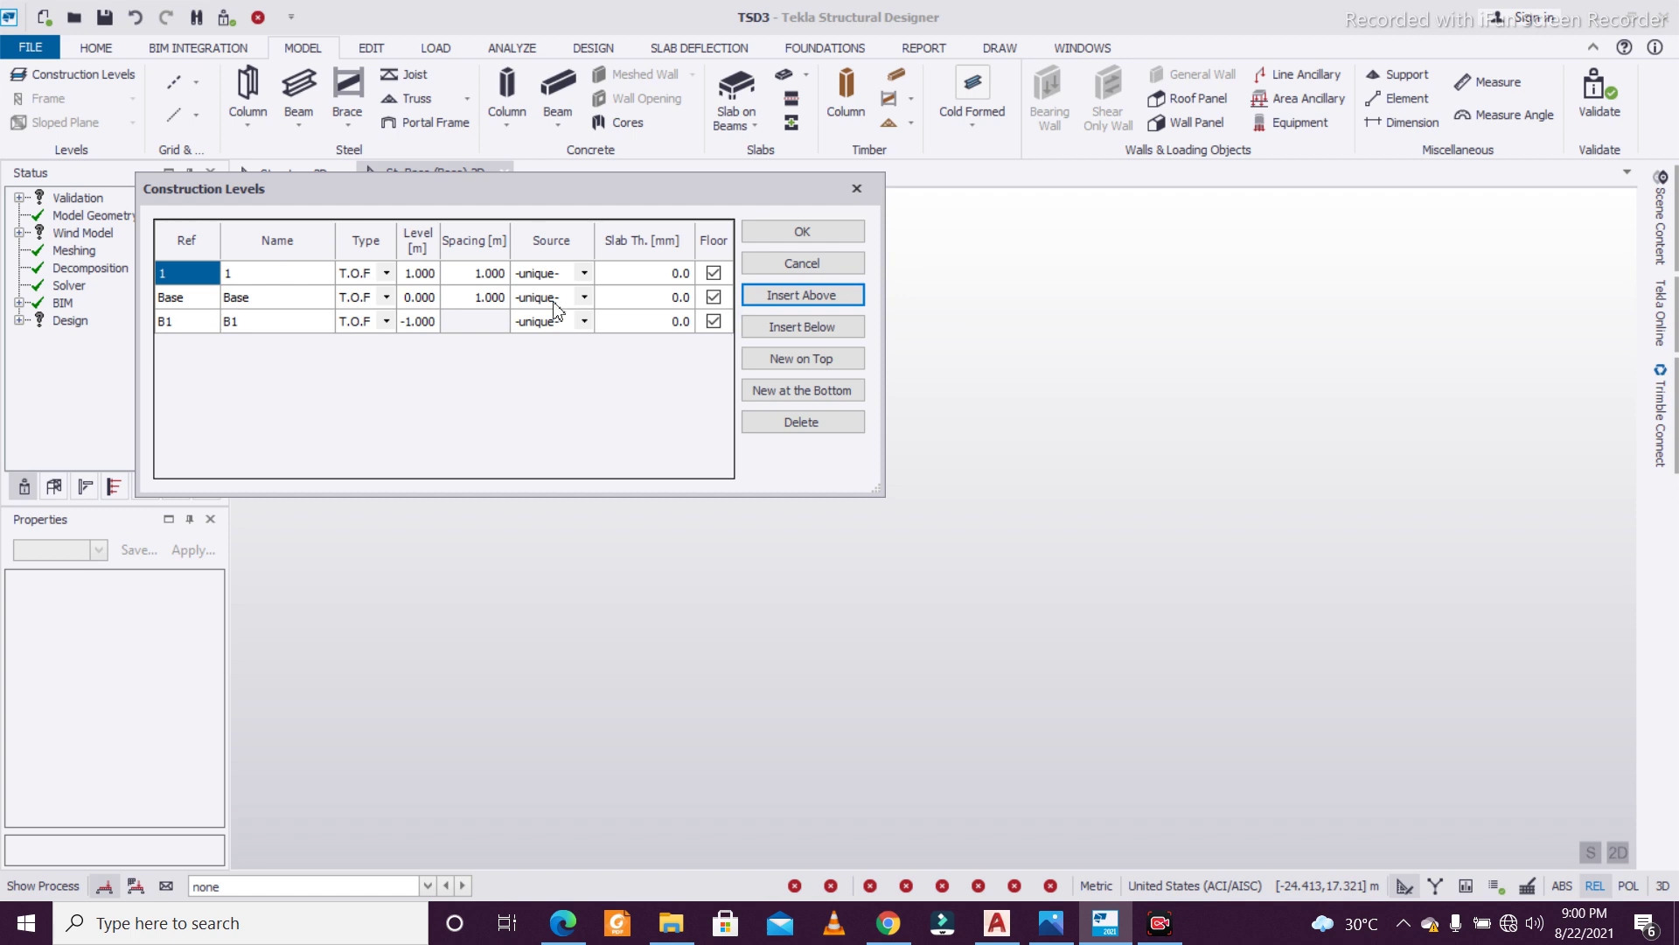
pyautogui.click(482, 273)
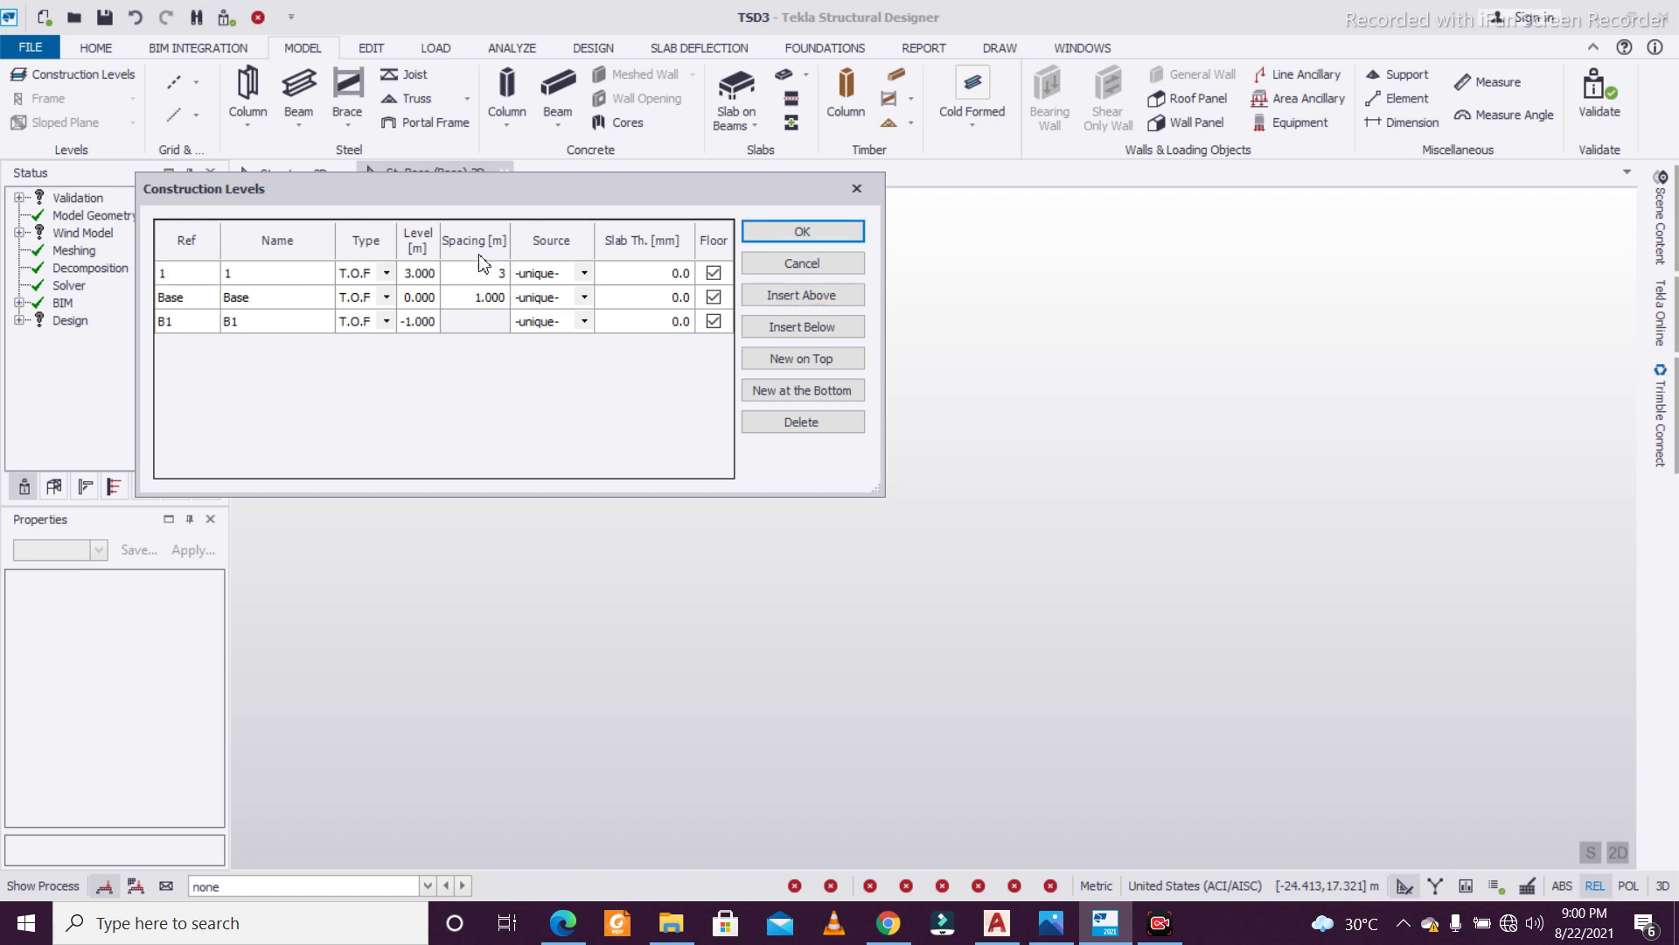
pyautogui.click(293, 278)
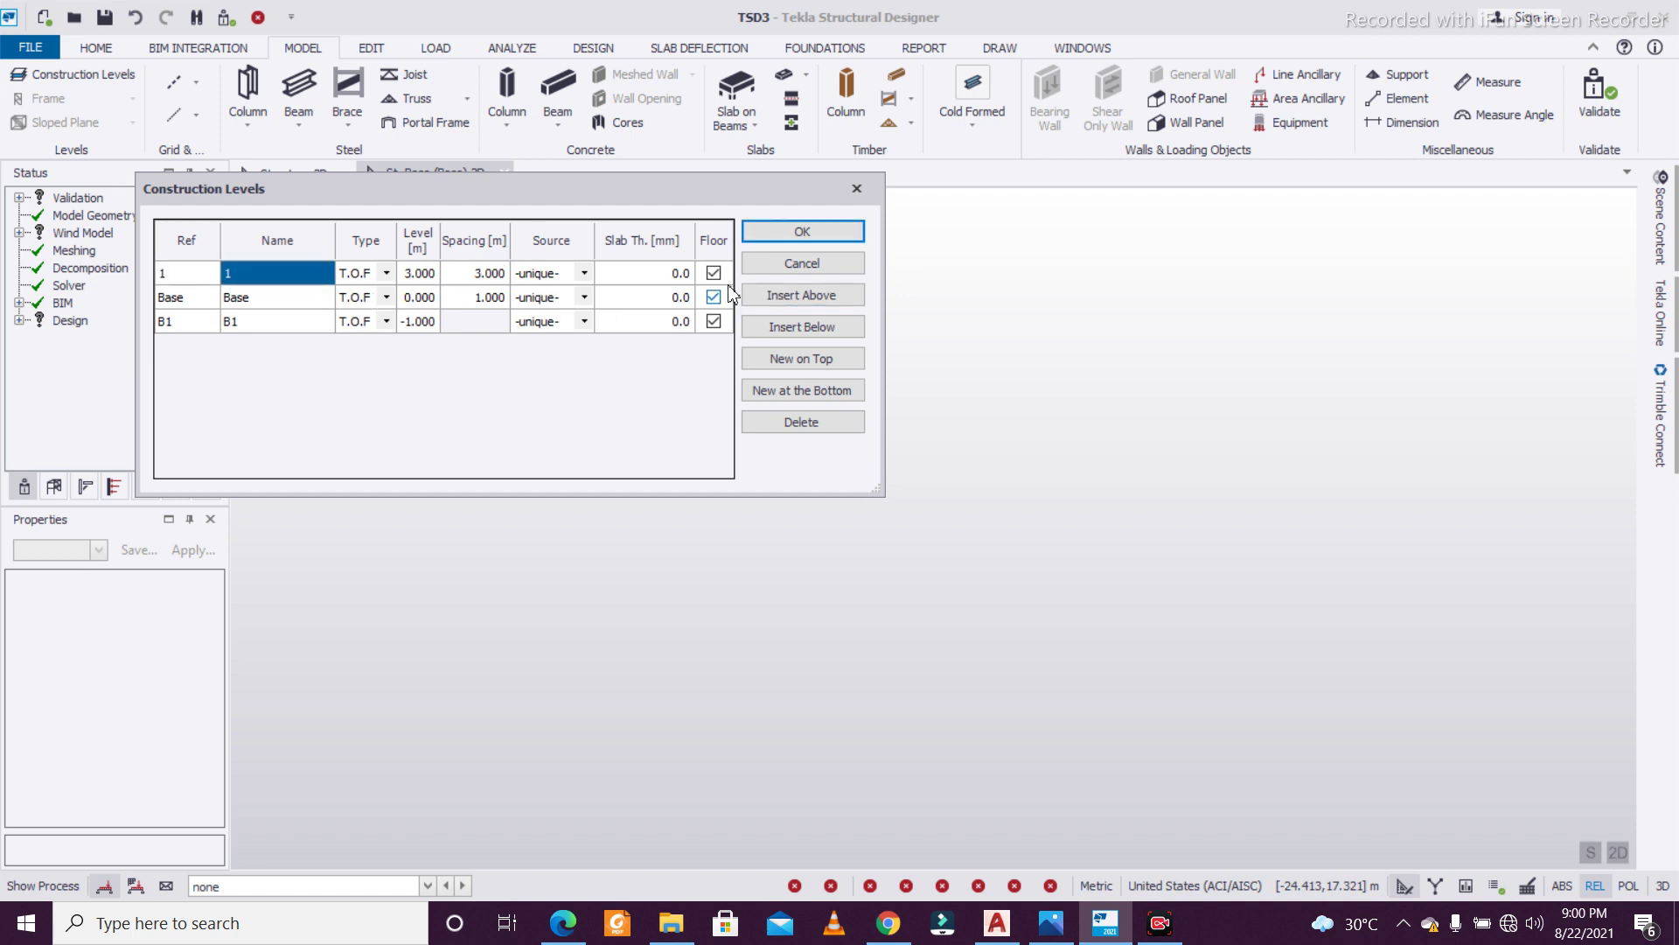
pyautogui.click(802, 230)
# Start a rectangular grid with default name, levels and origin, and one 4 m X bay
pyautogui.click(195, 83)
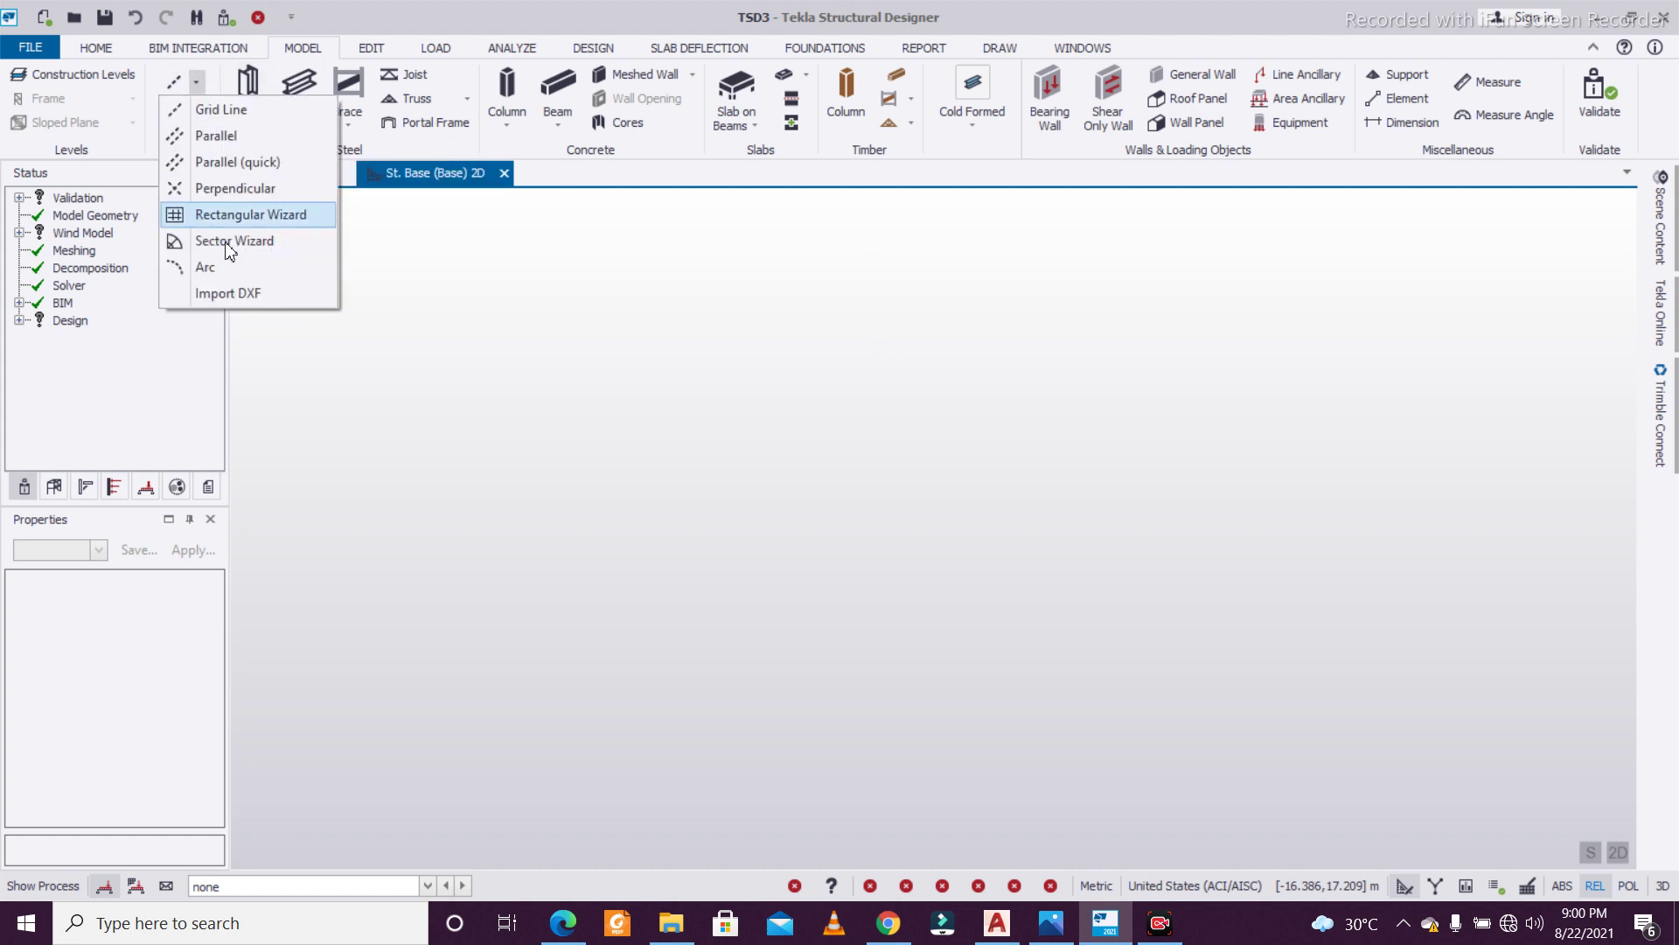
pyautogui.click(234, 206)
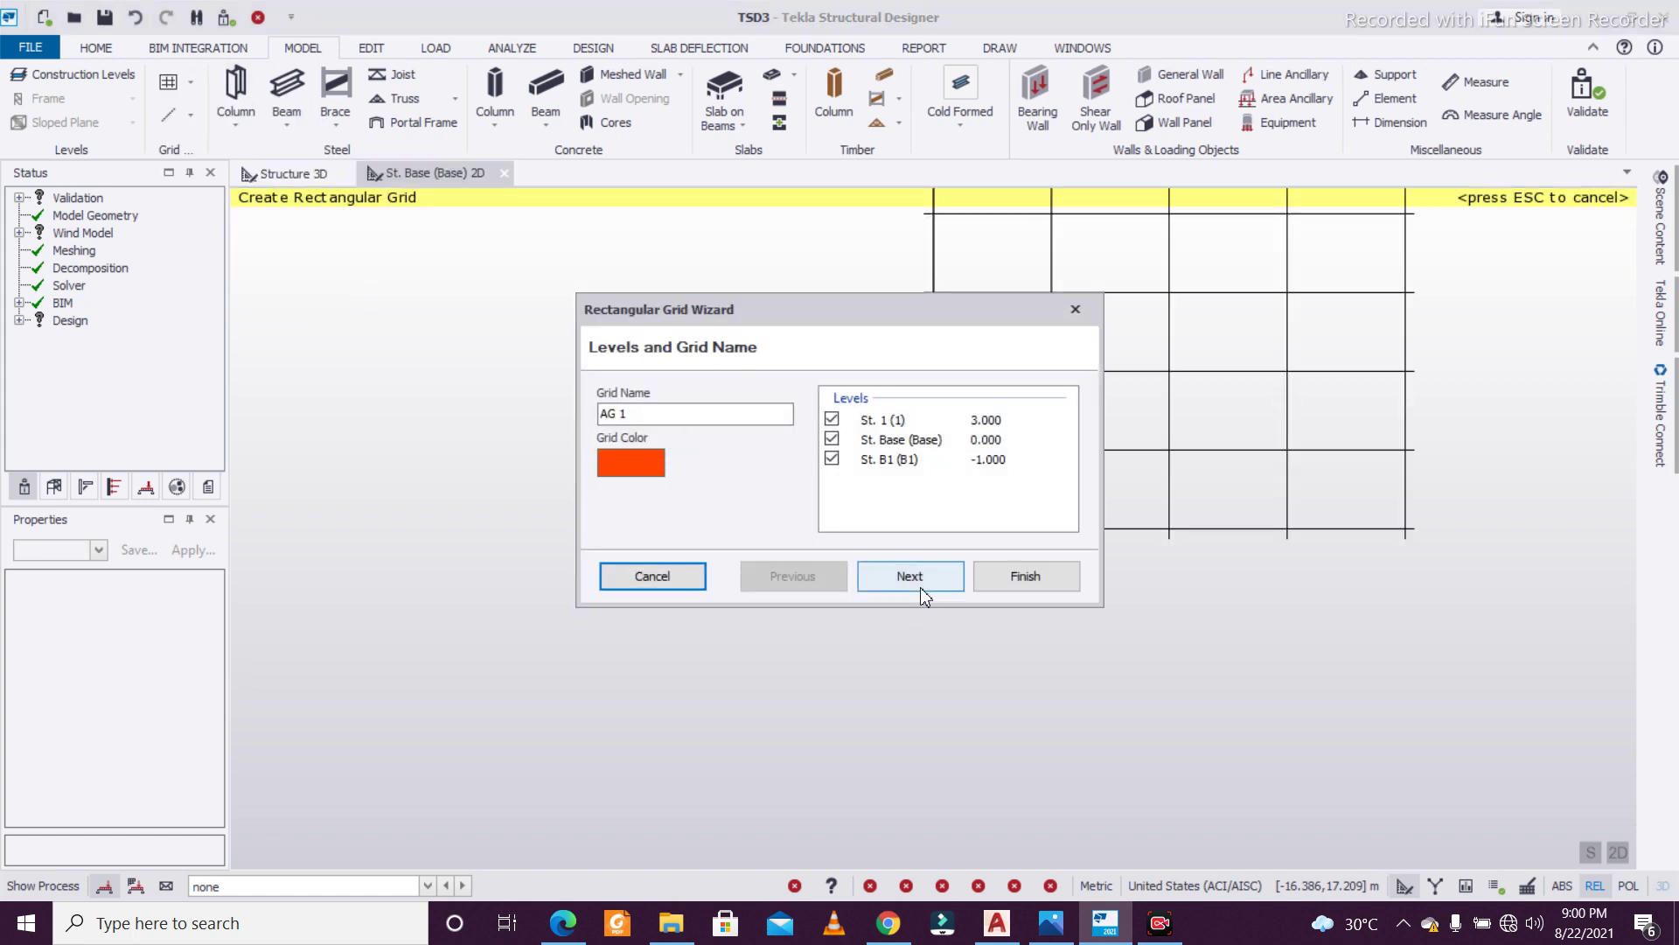
pyautogui.click(919, 582)
pyautogui.click(887, 575)
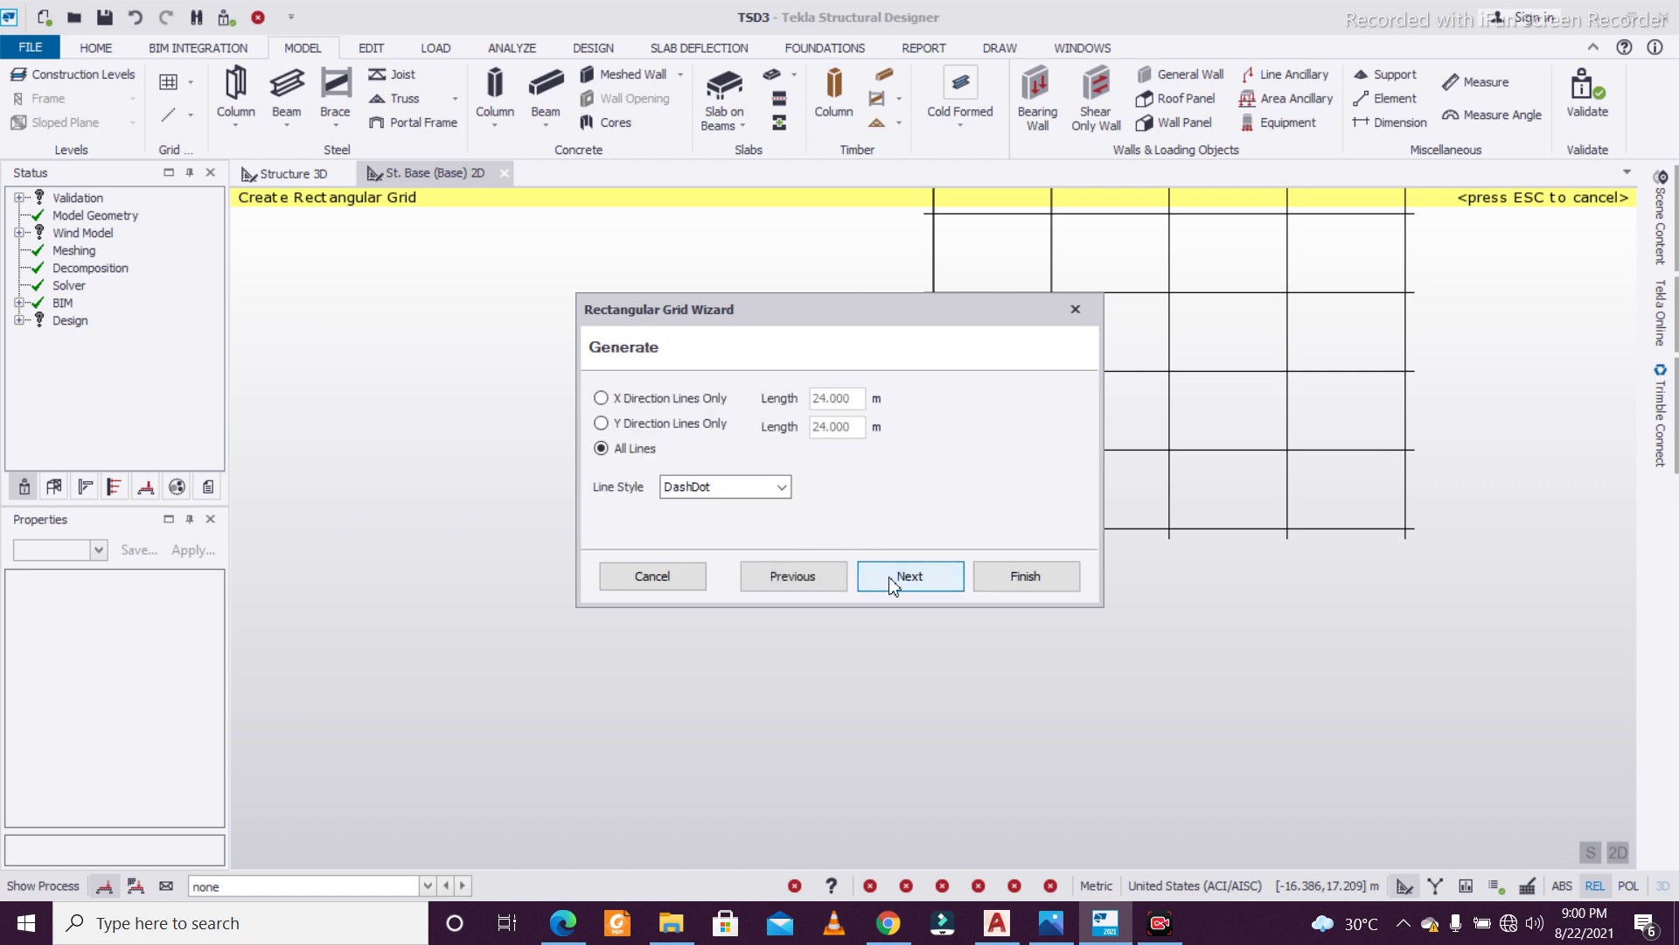
pyautogui.click(910, 575)
pyautogui.doubleClick(772, 407)
pyautogui.write('1')
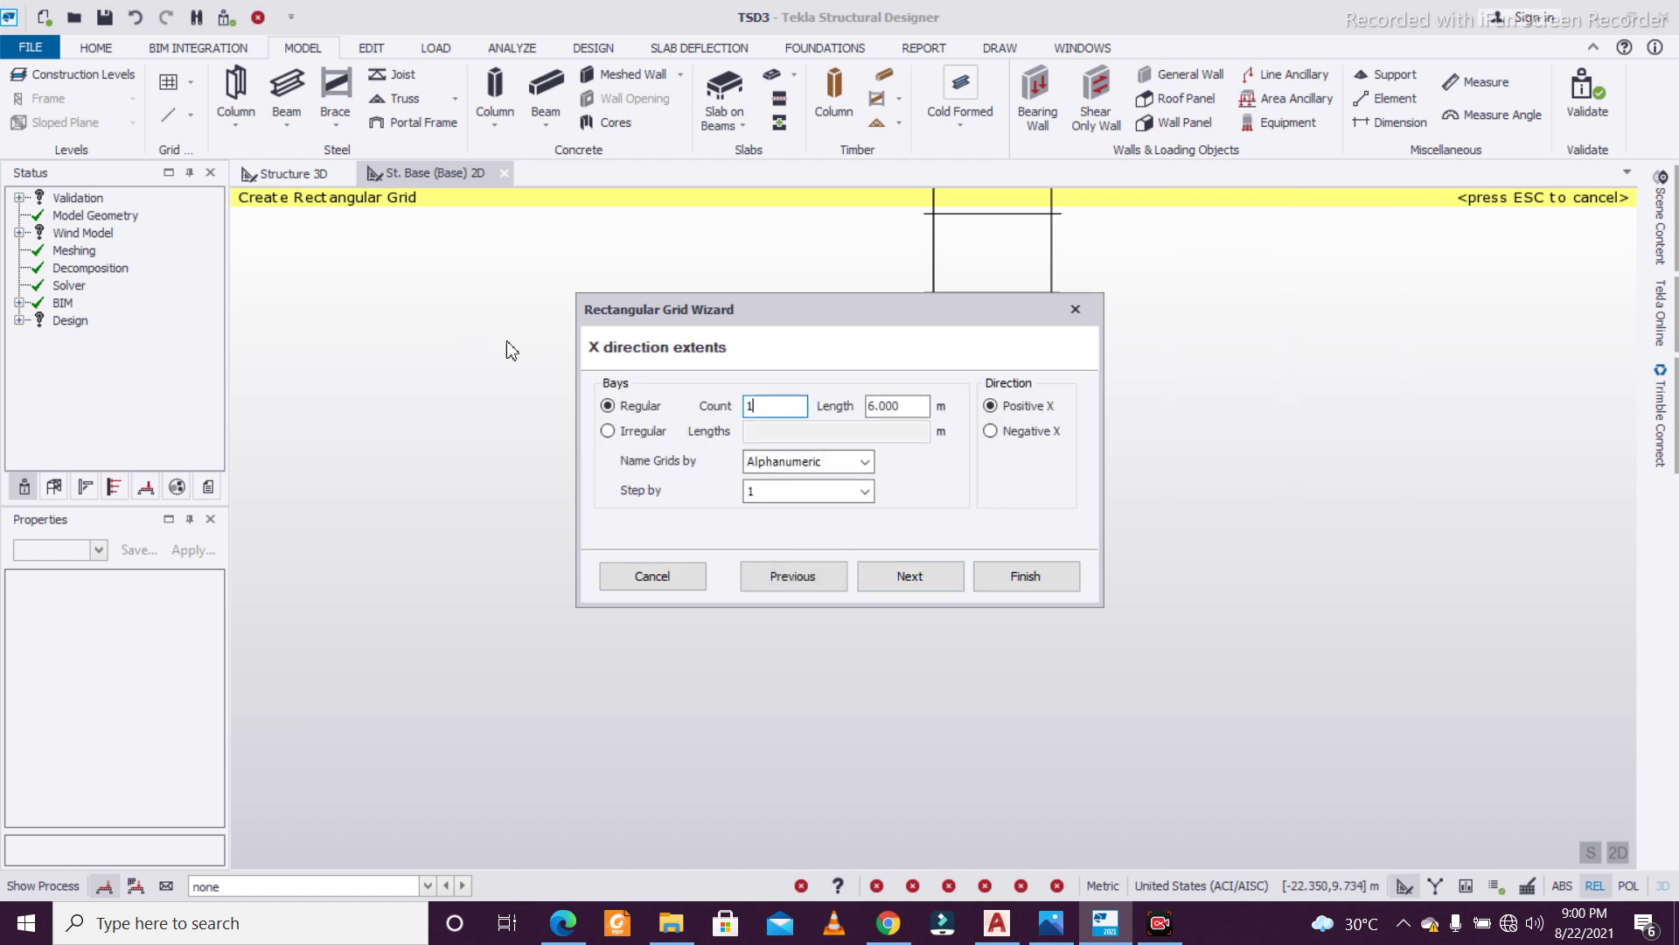
pyautogui.write('4')
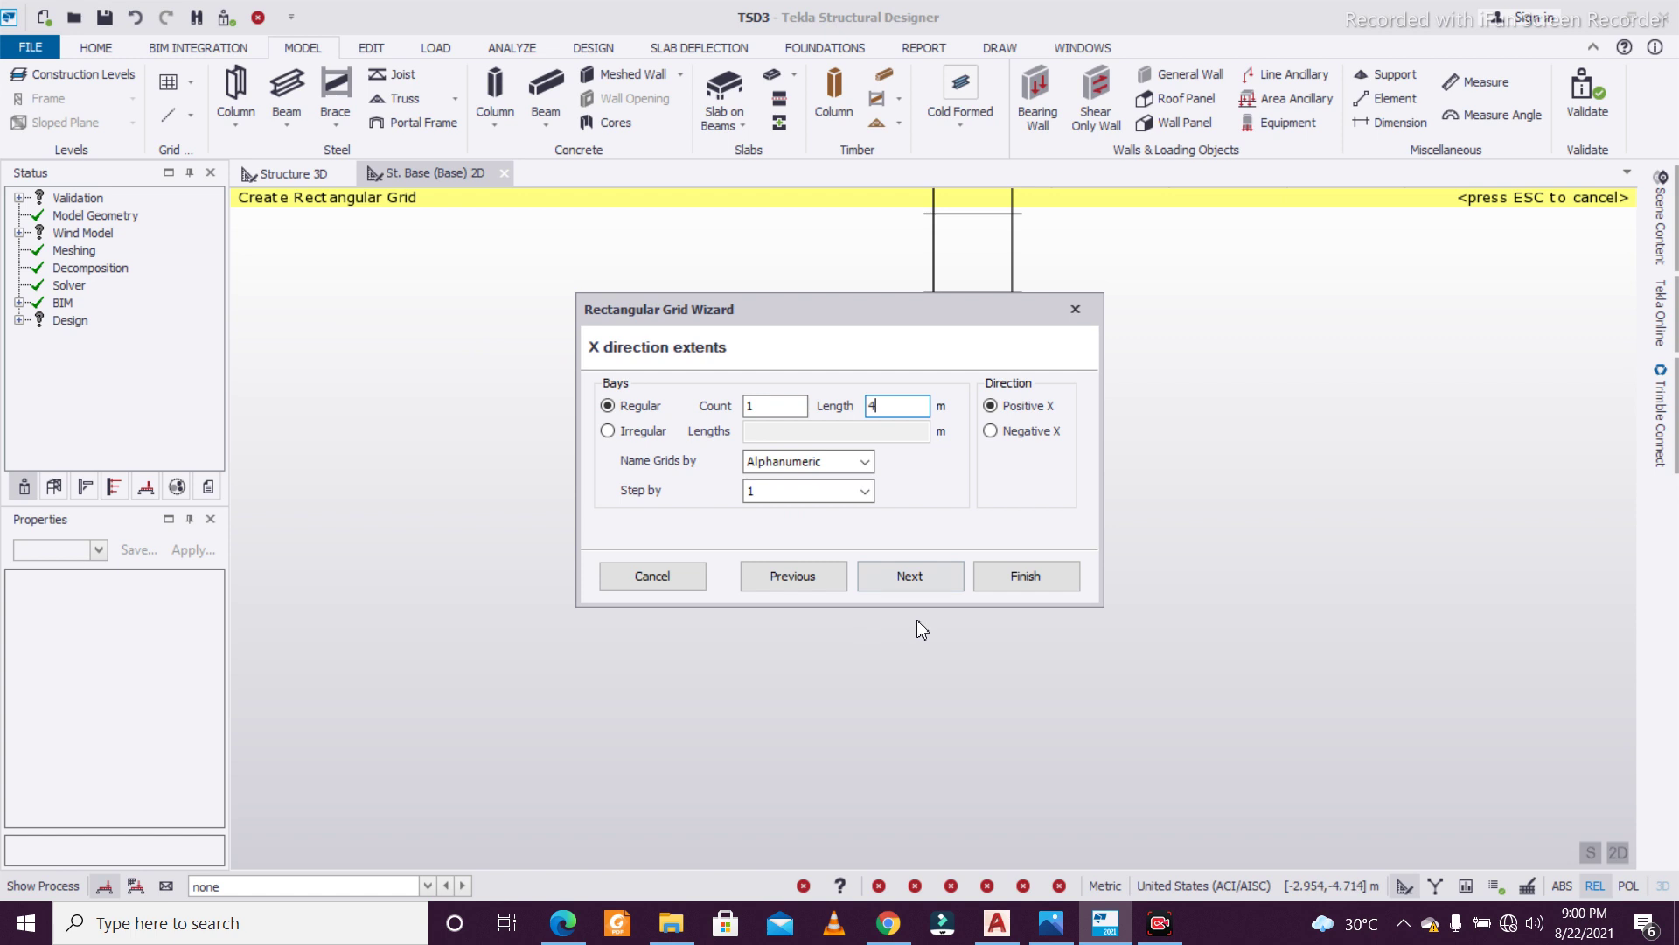
# Set one Y bay, keep zero rotation, and create grid AG 1
pyautogui.click(914, 578)
pyautogui.doubleClick(771, 406)
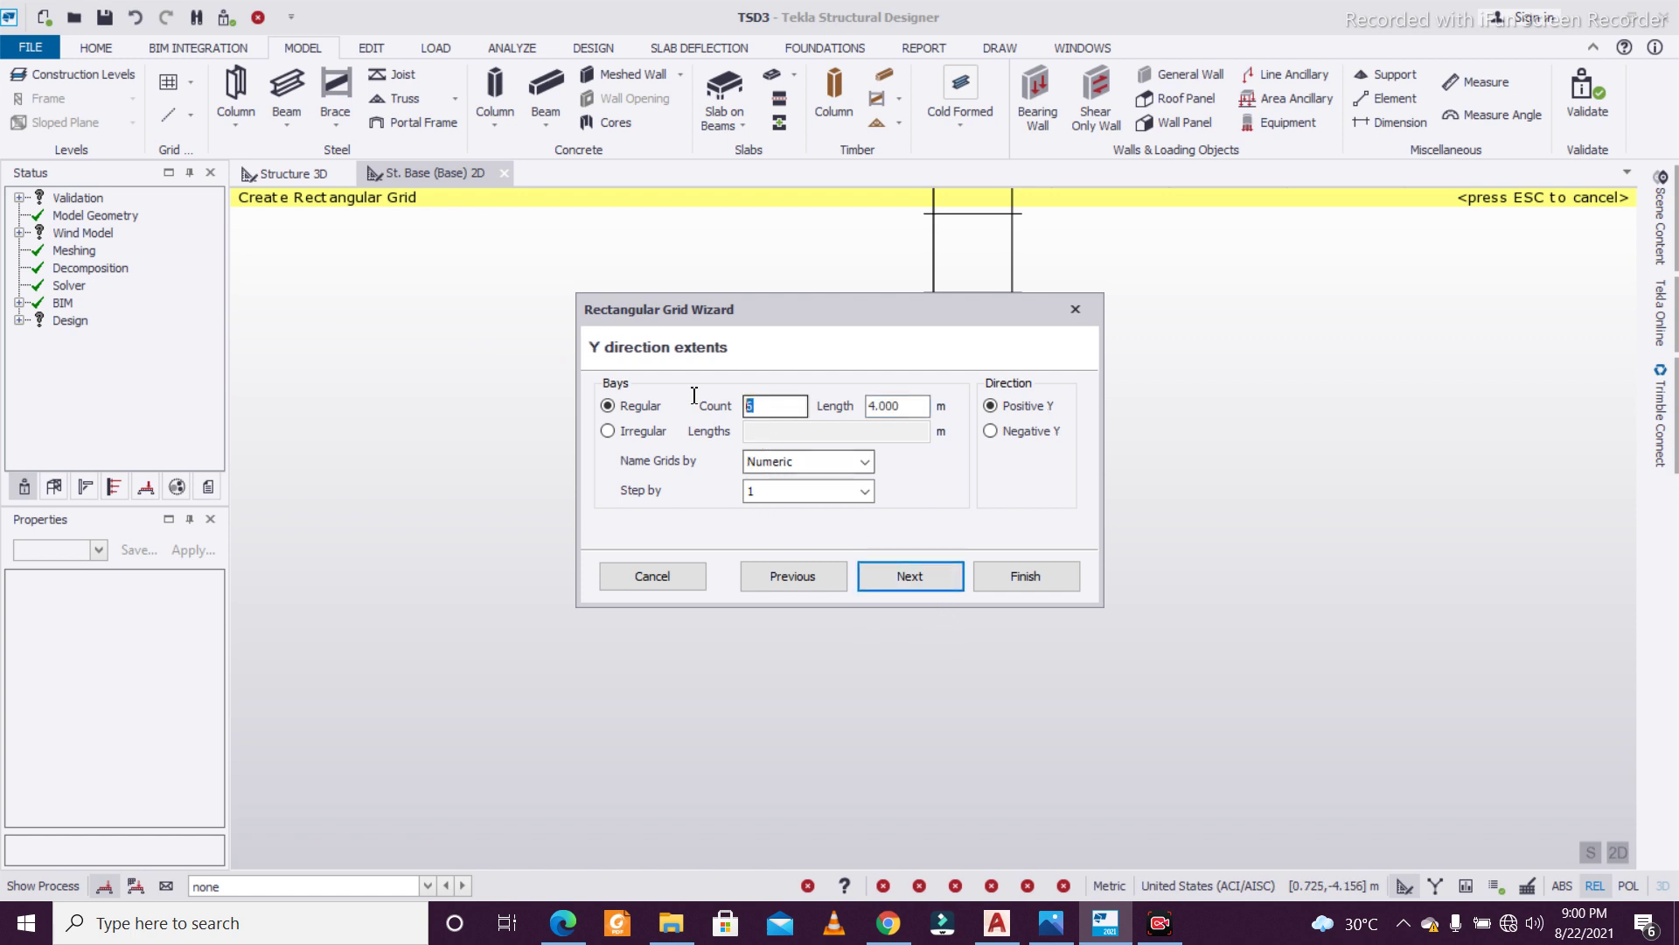
pyautogui.write('1')
pyautogui.click(909, 577)
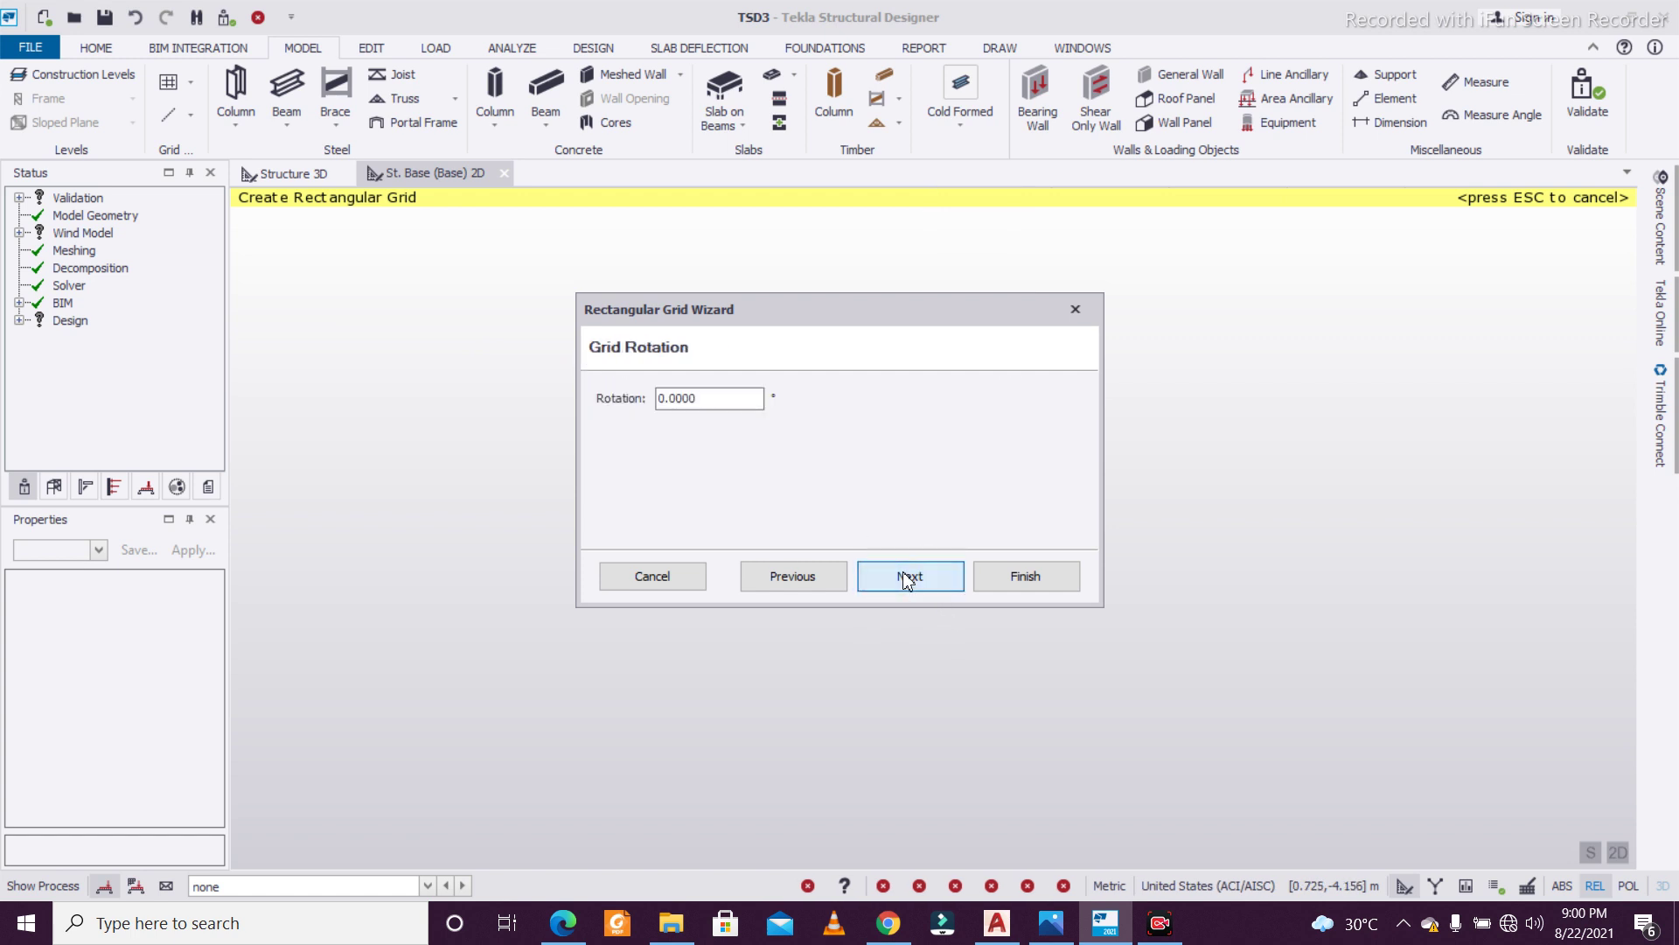
pyautogui.click(938, 584)
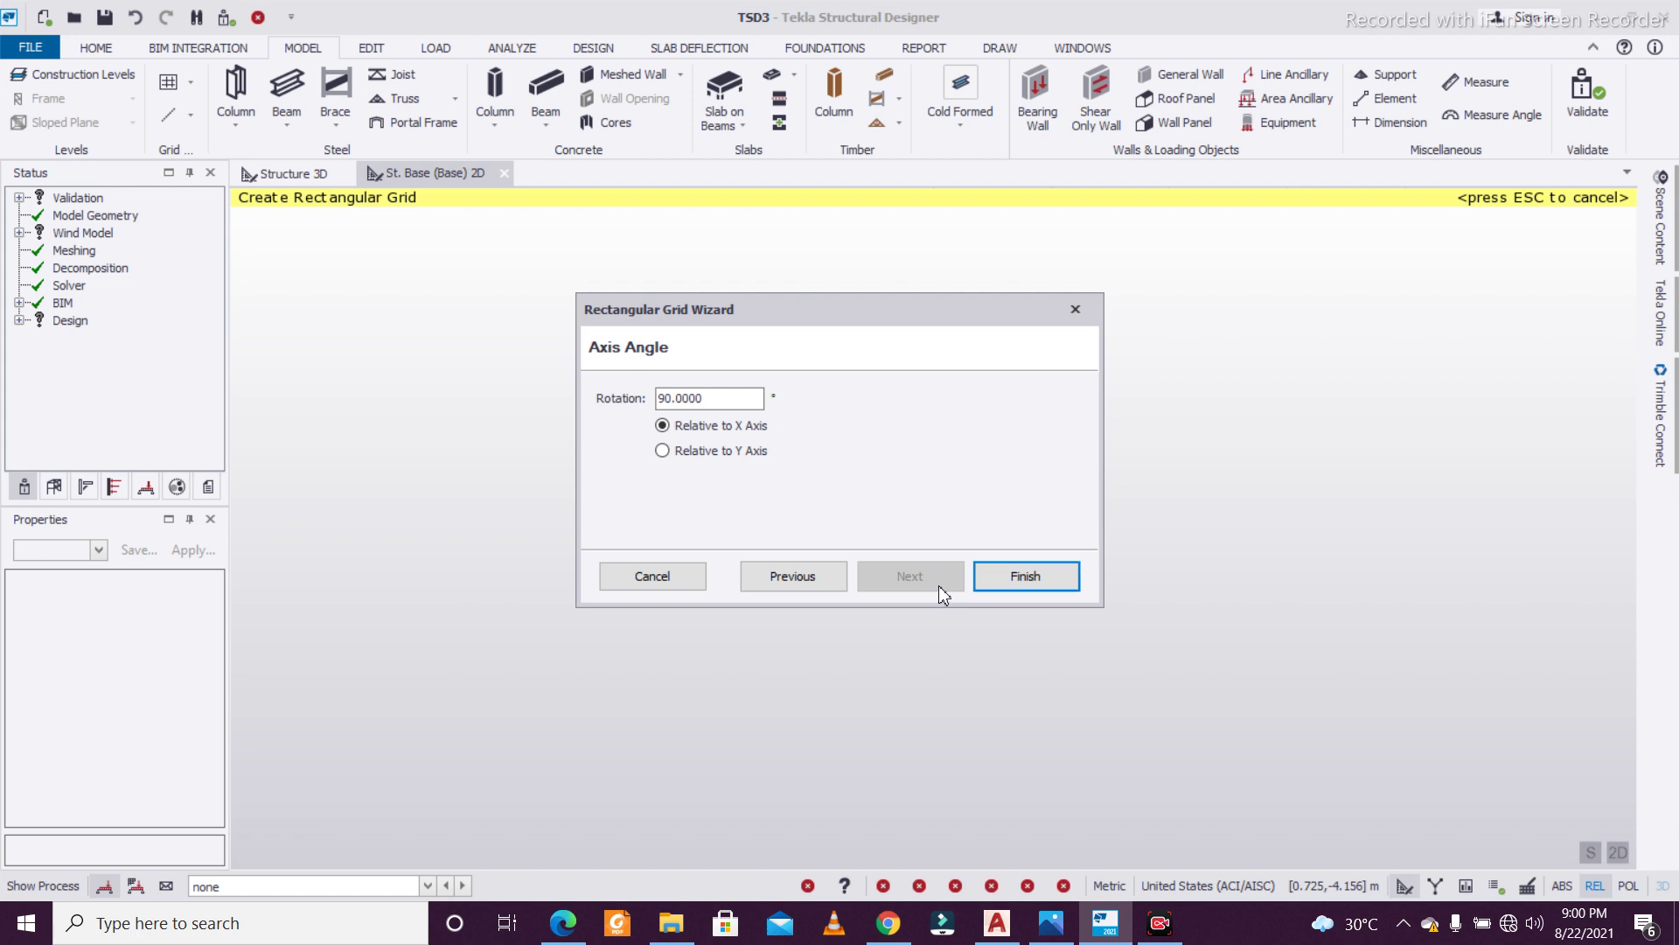
pyautogui.click(1011, 579)
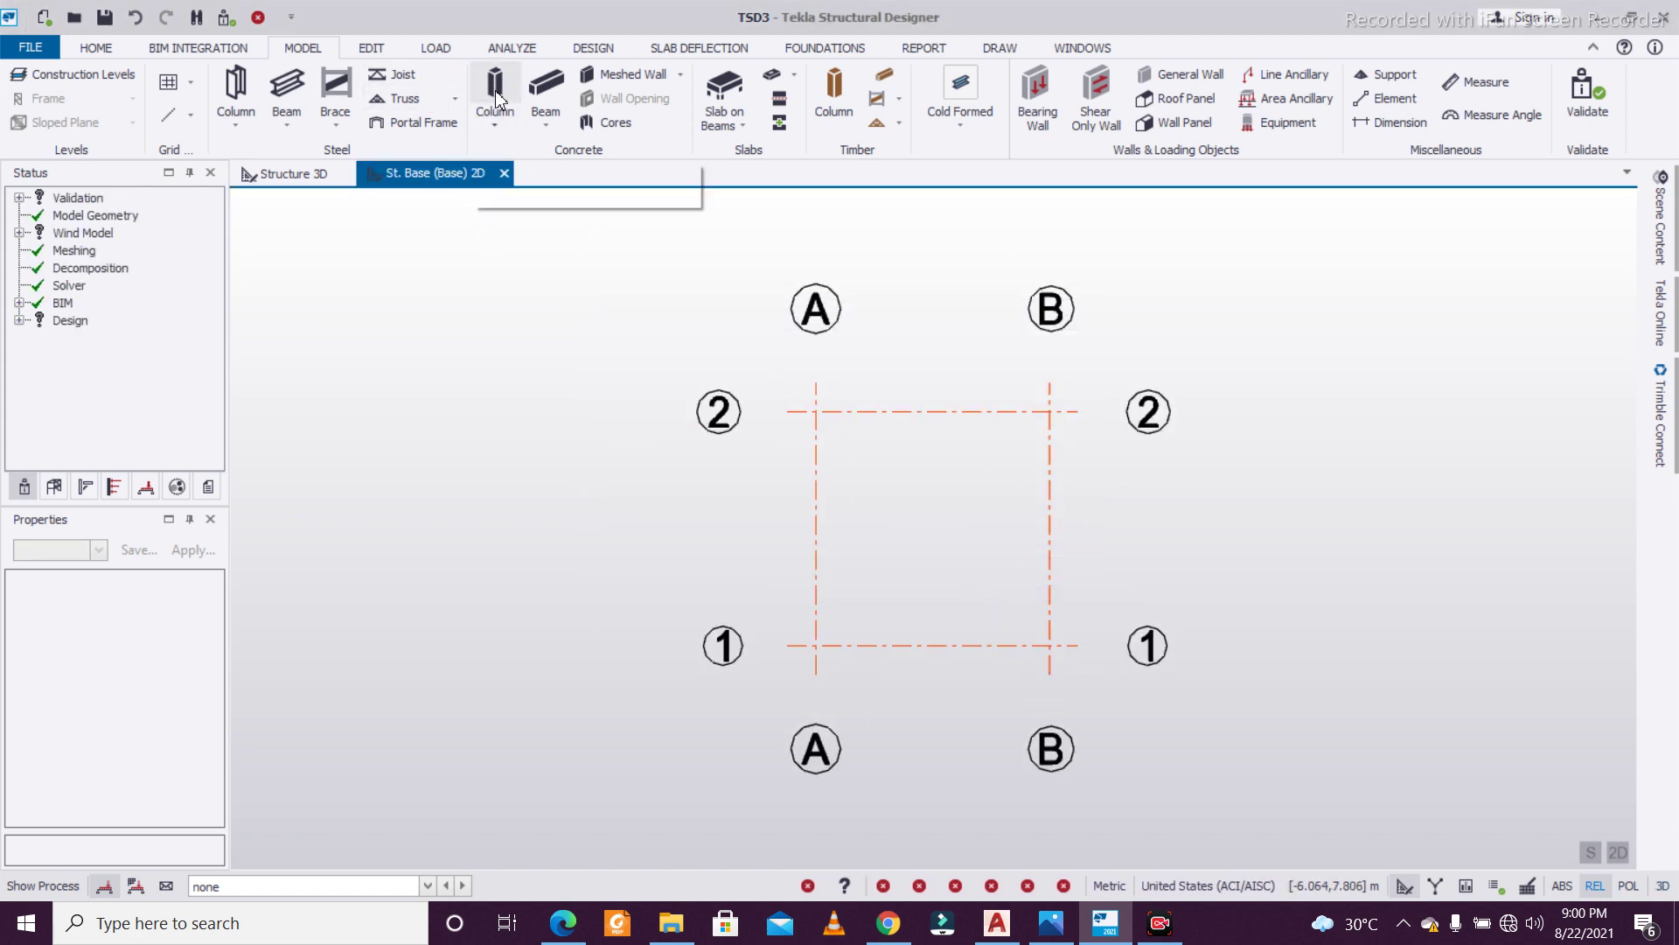
# Place steel columns at all four grid intersections and beams along lines A, B, 1, 2
pyautogui.click(236, 97)
pyautogui.moveTo(768, 357); pyautogui.dragTo(1366, 844)
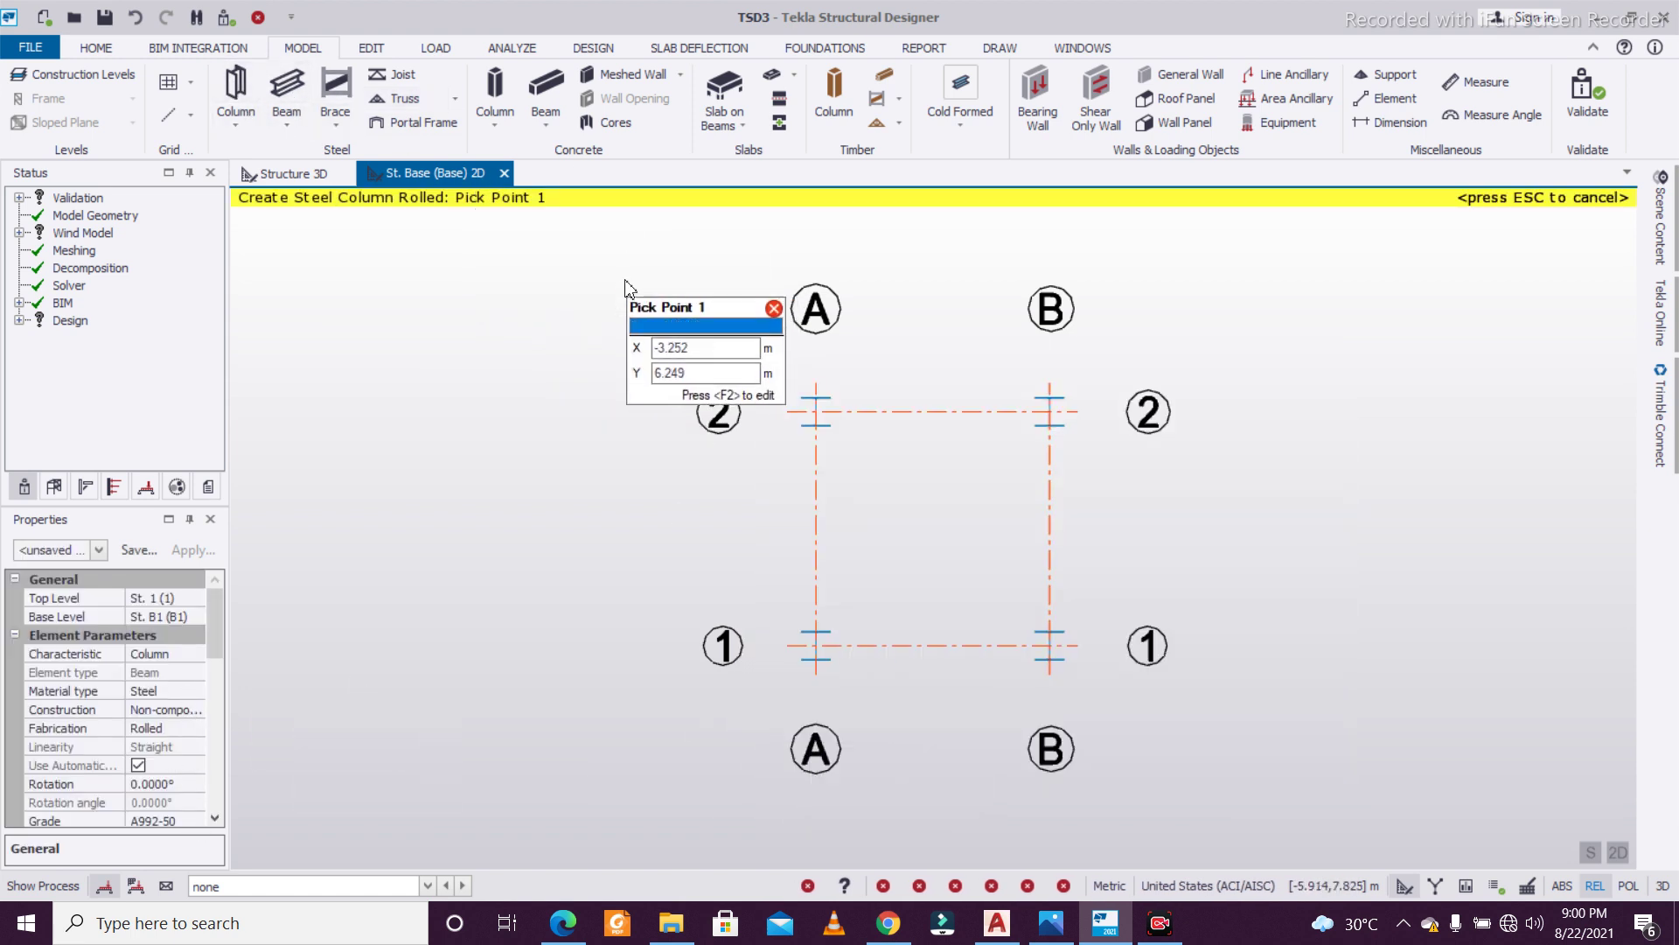
pyautogui.click(286, 92)
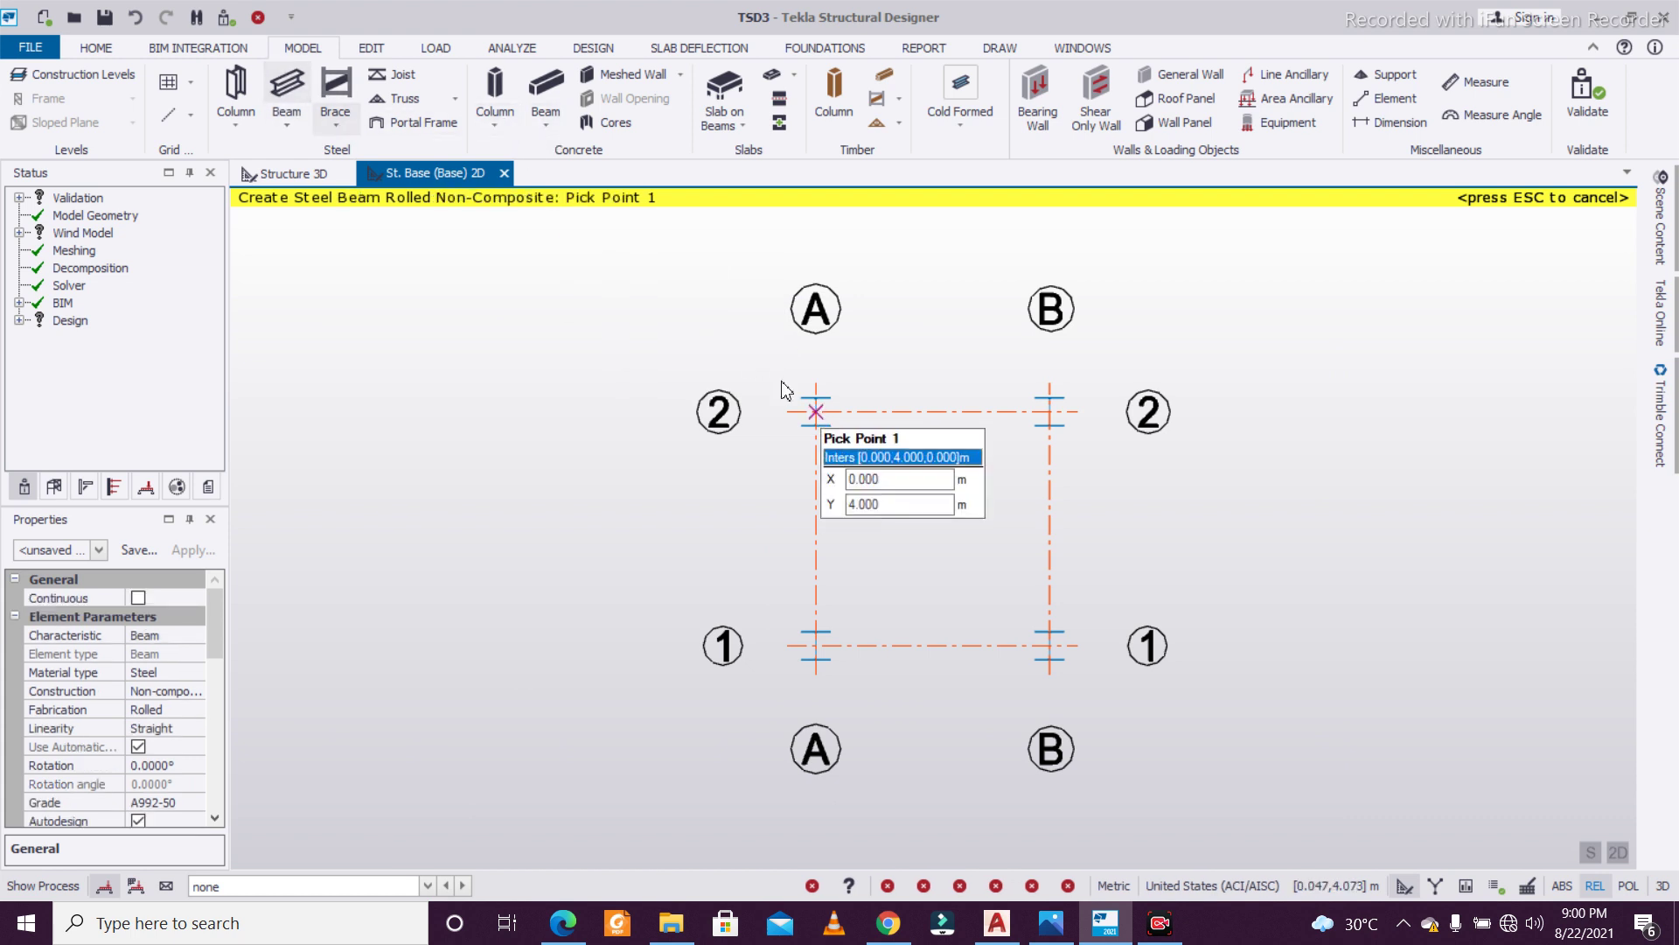
pyautogui.moveTo(684, 312); pyautogui.dragTo(1361, 822)
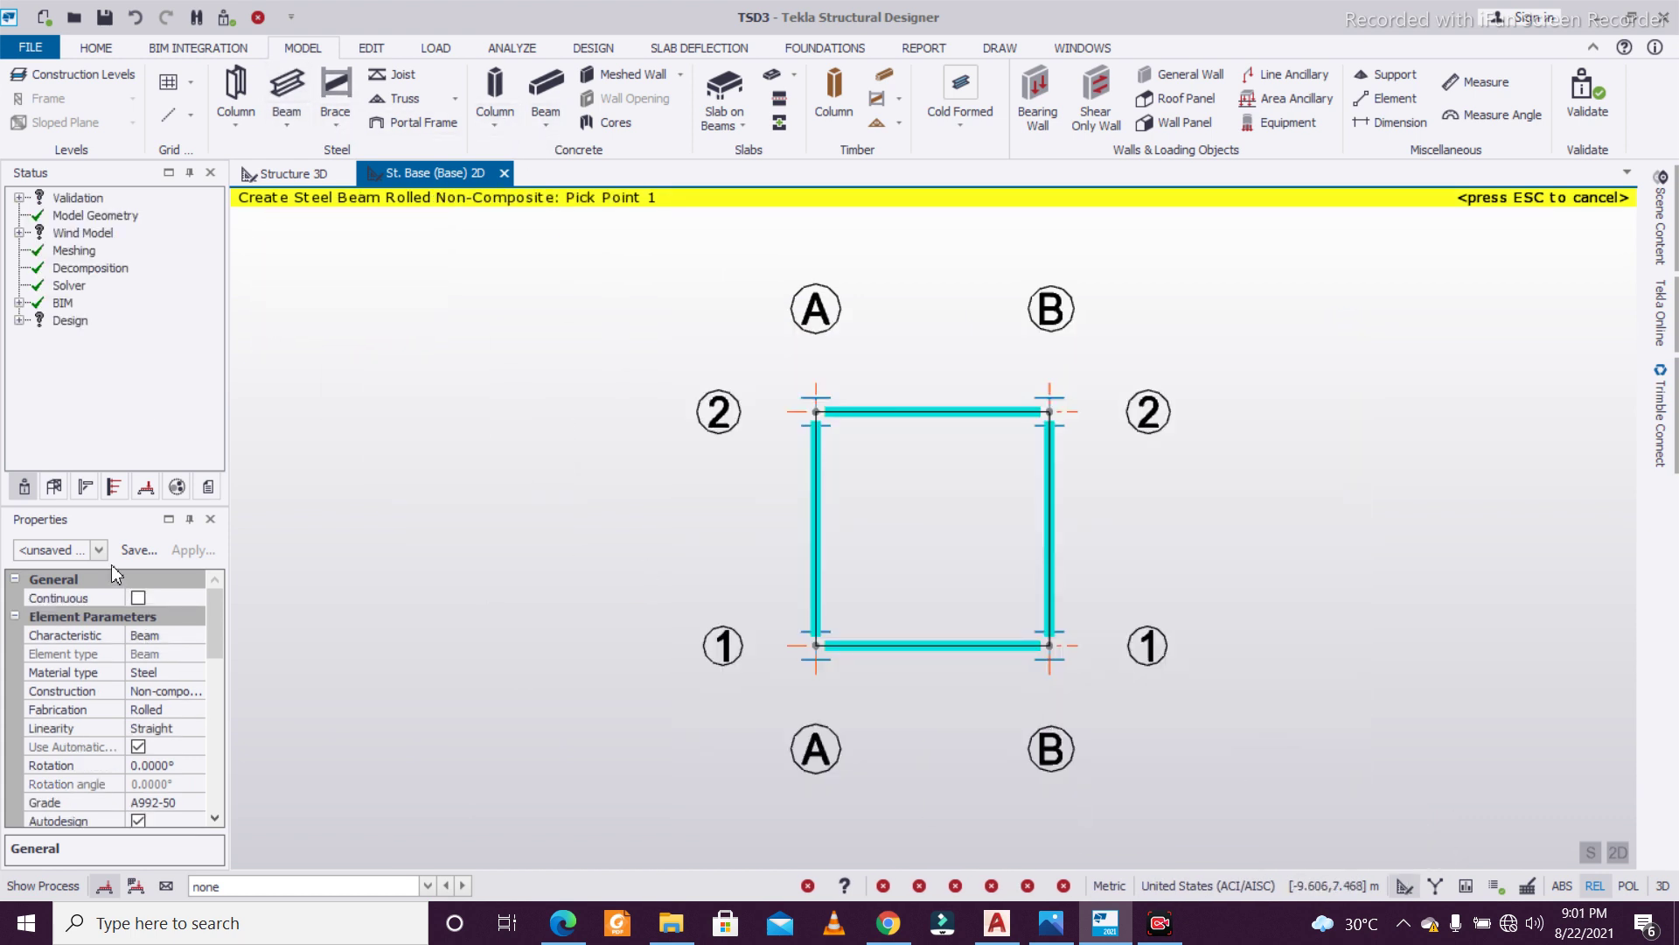
# Open the St. 1 (1) plan view from the Structure tree's Levels list
pyautogui.click(53, 487)
pyautogui.click(39, 215)
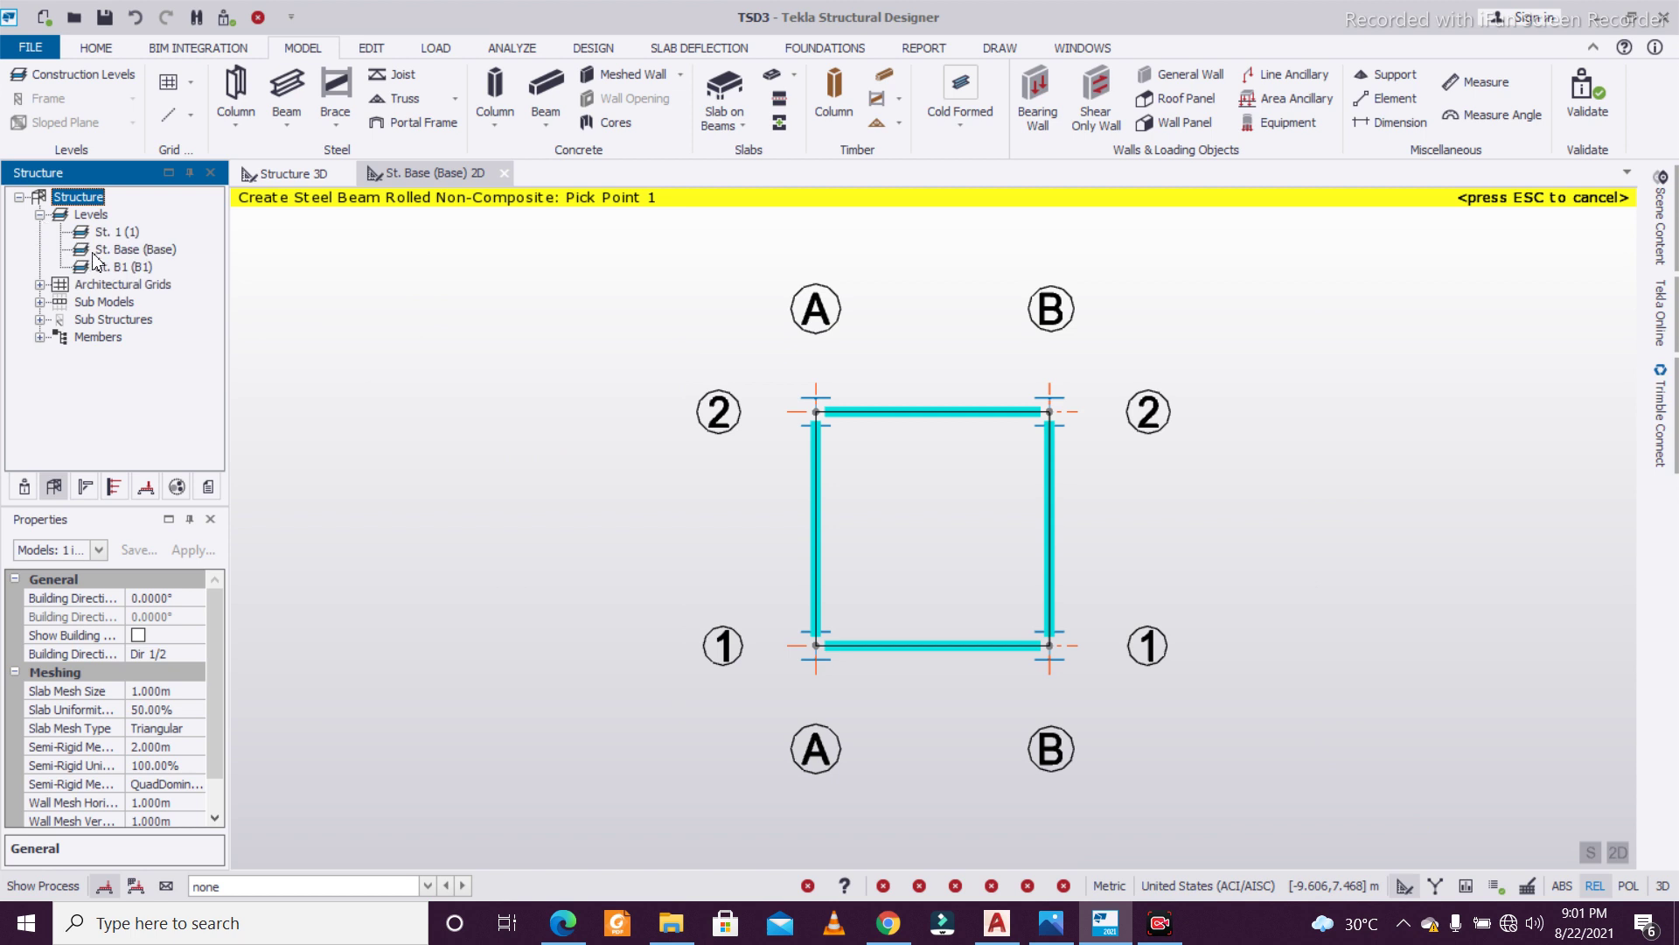
pyautogui.click(107, 232)
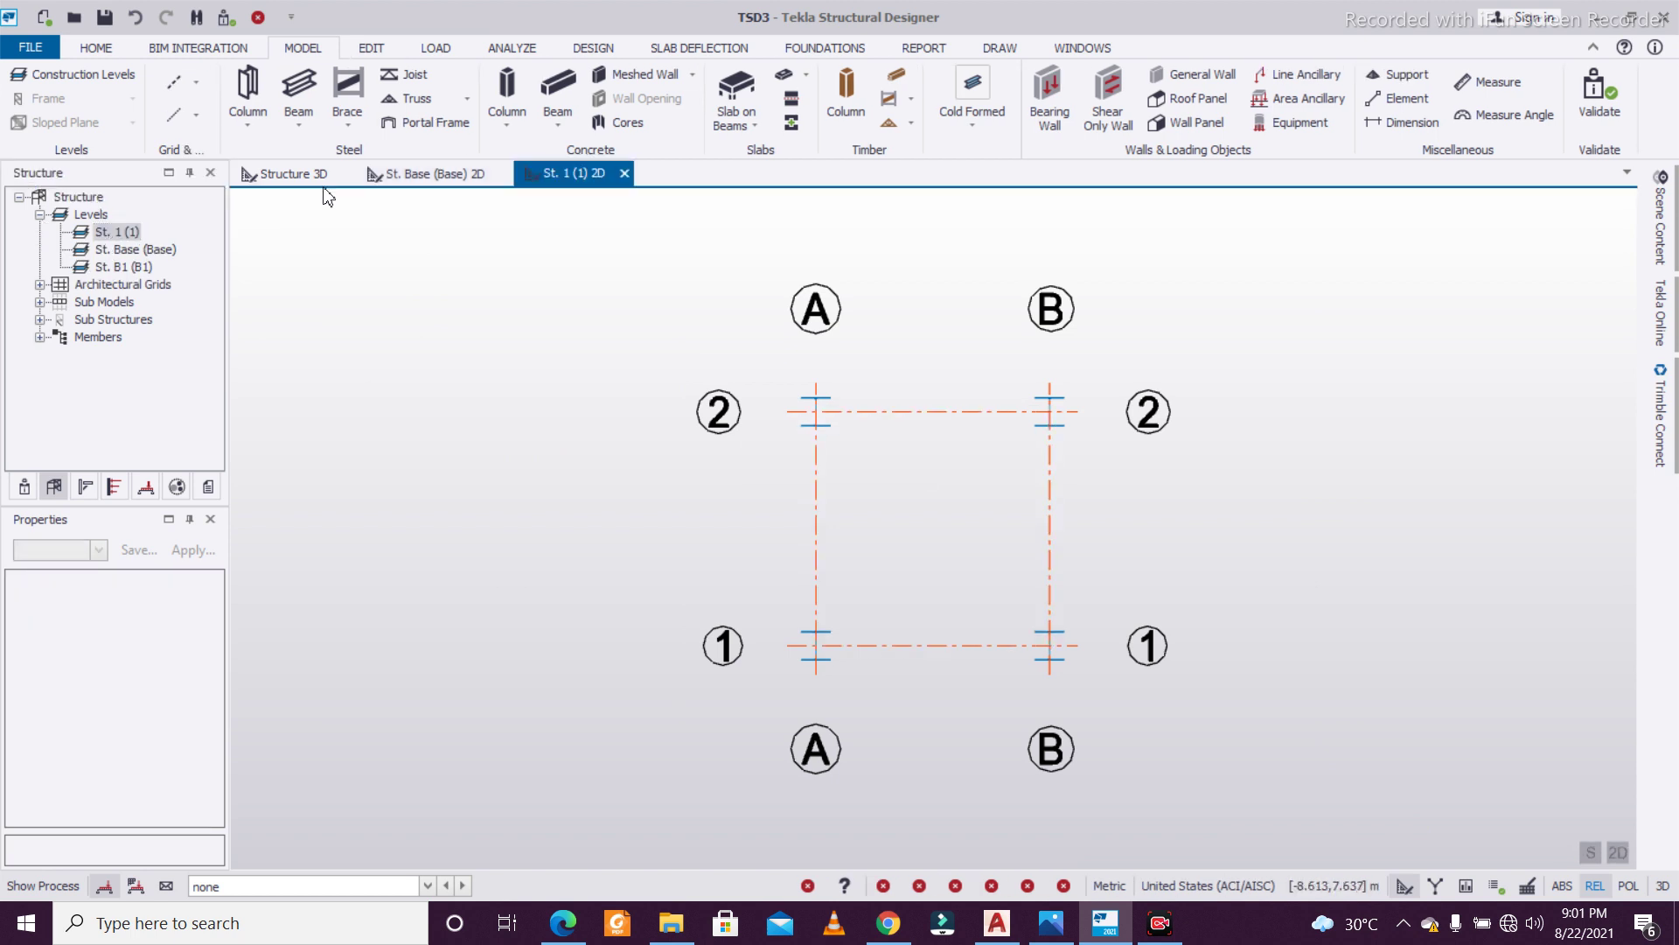
# Frame St. 1 with perimeter steel beams and add two-way steel deck slab S 1
pyautogui.click(299, 92)
pyautogui.moveTo(793, 347); pyautogui.dragTo(1316, 748)
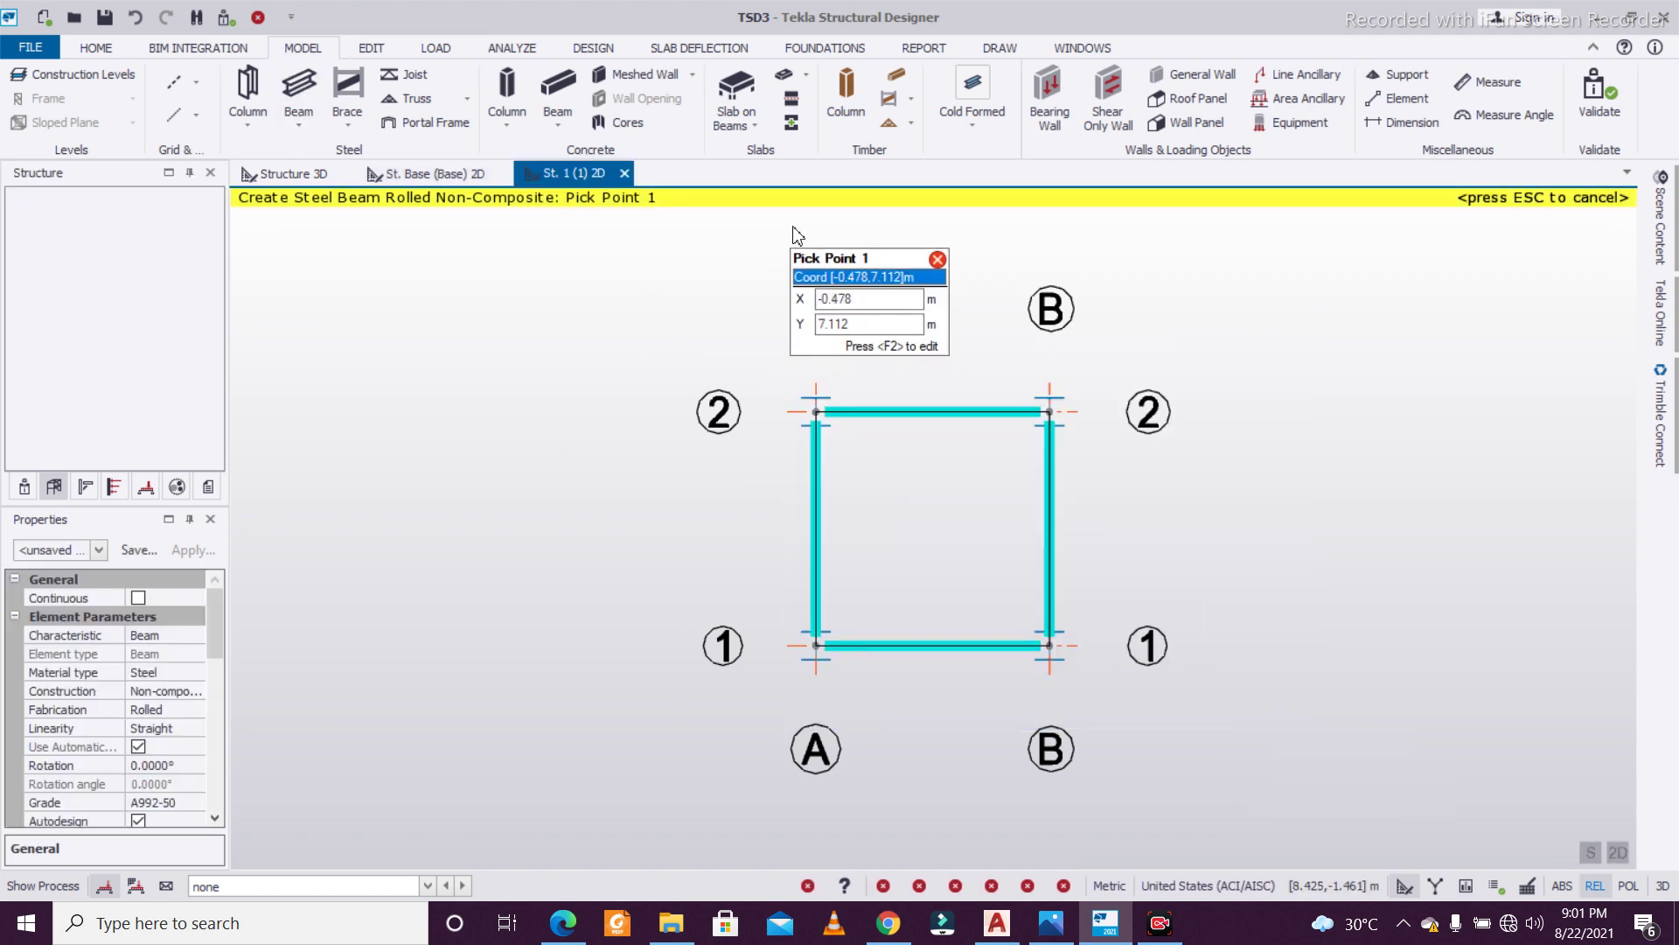
pyautogui.click(735, 122)
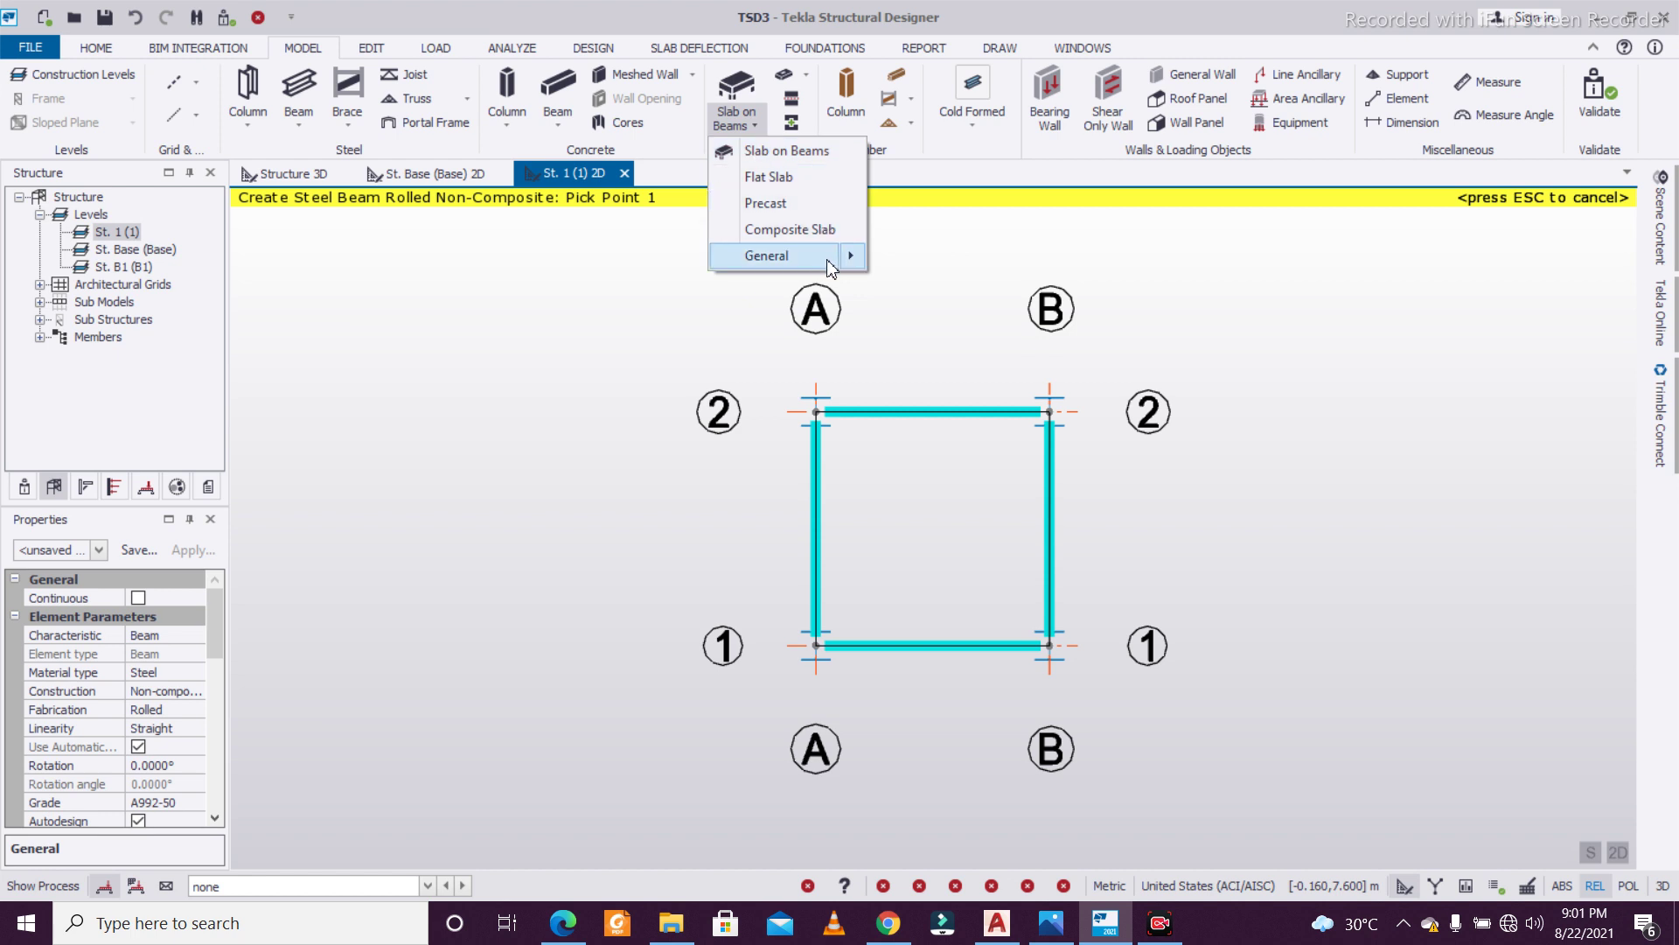
pyautogui.moveTo(827, 255)
pyautogui.click(909, 255)
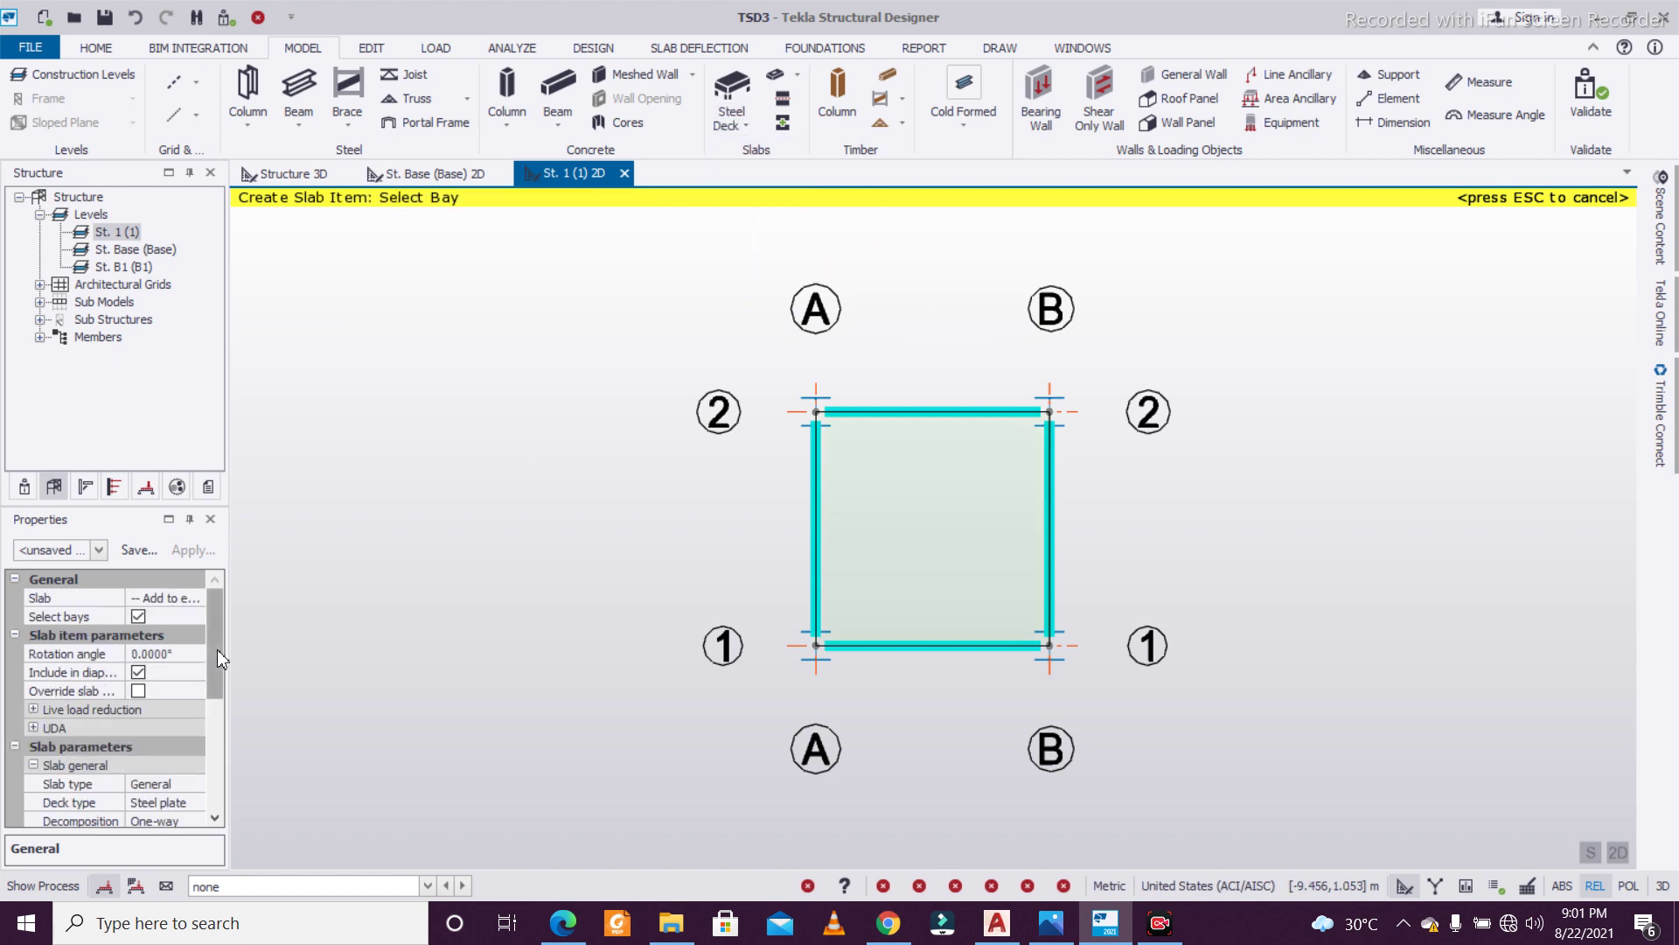
pyautogui.moveTo(217, 649); pyautogui.dragTo(217, 697)
pyautogui.click(194, 728)
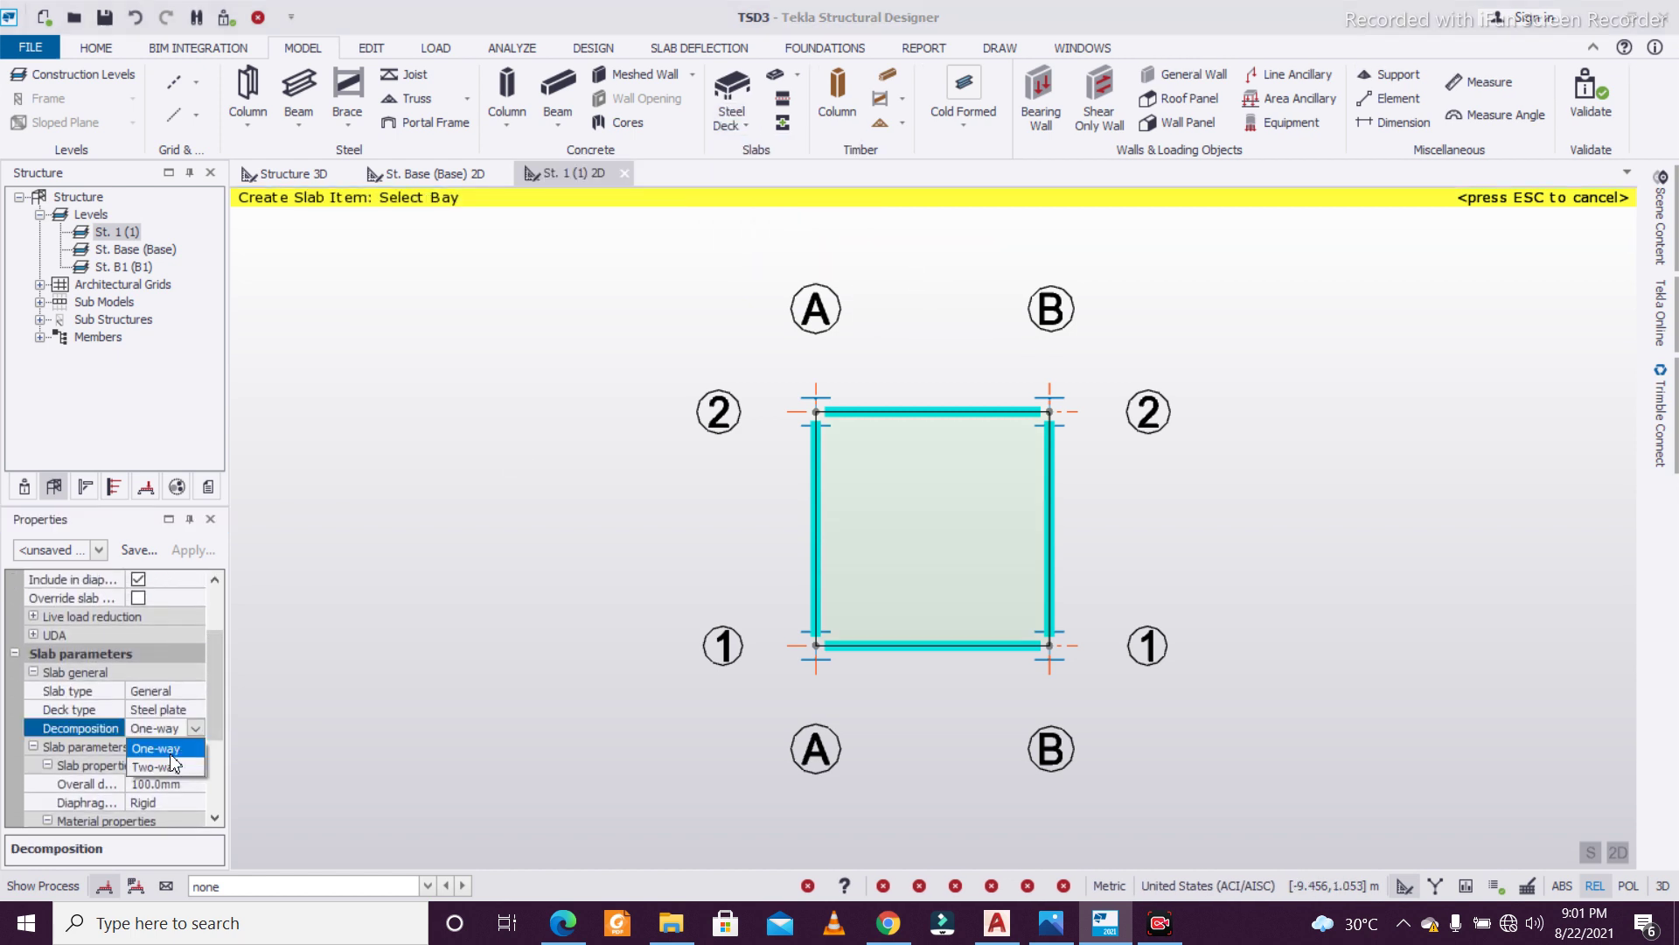
pyautogui.click(166, 764)
pyautogui.click(923, 604)
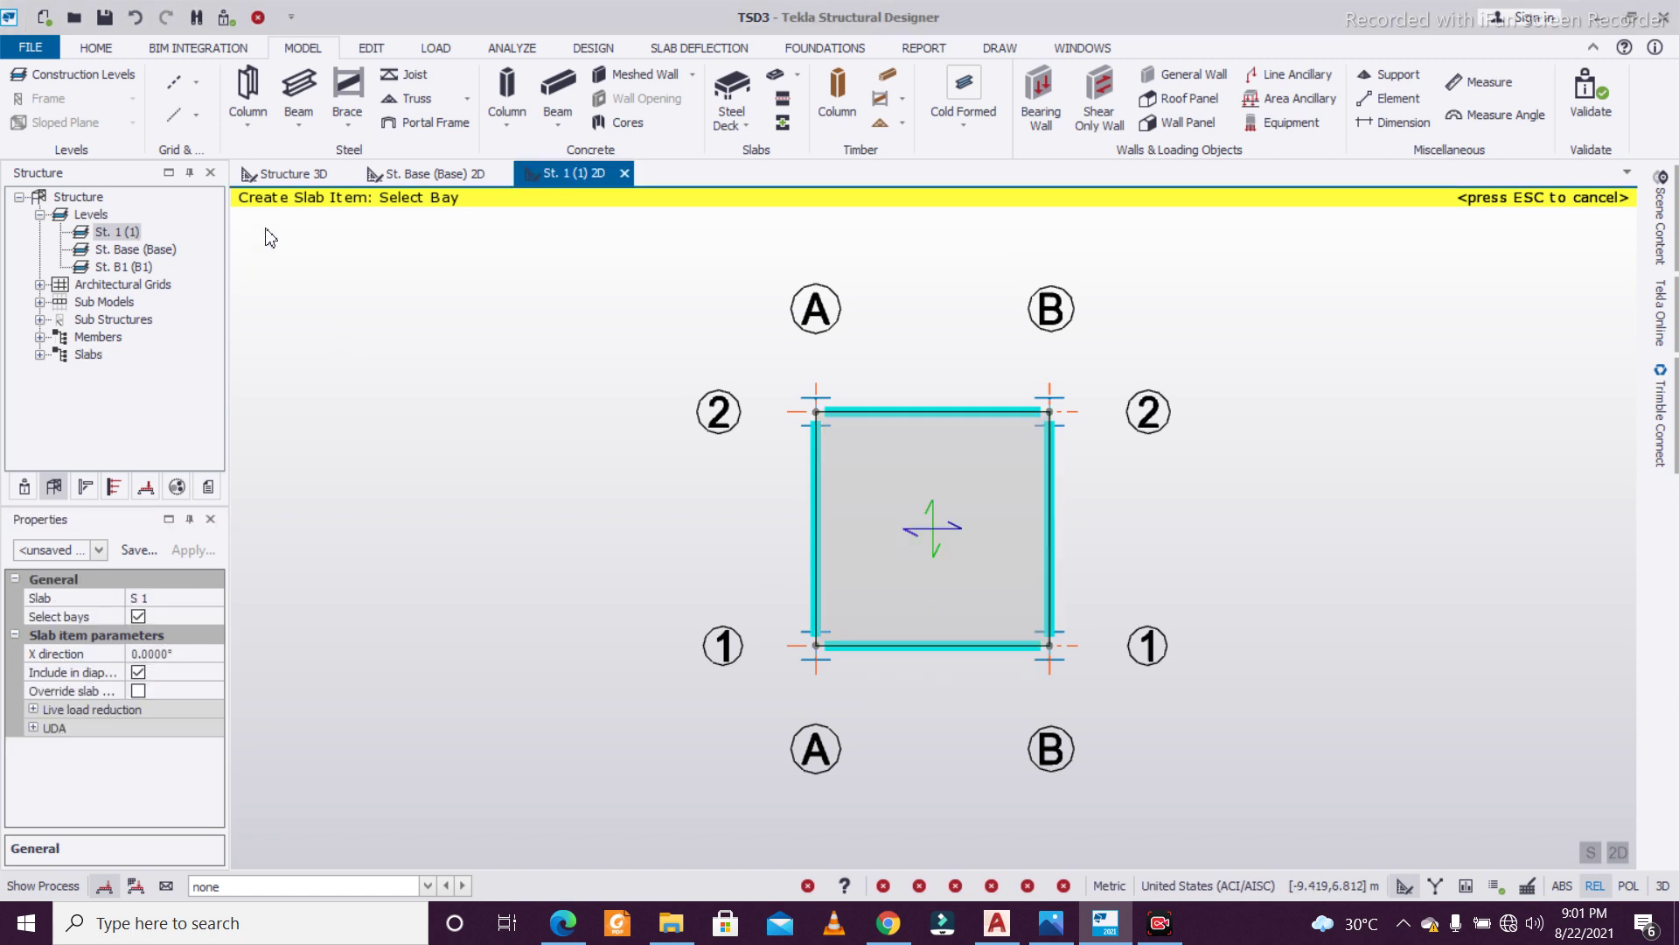
pyautogui.click(281, 174)
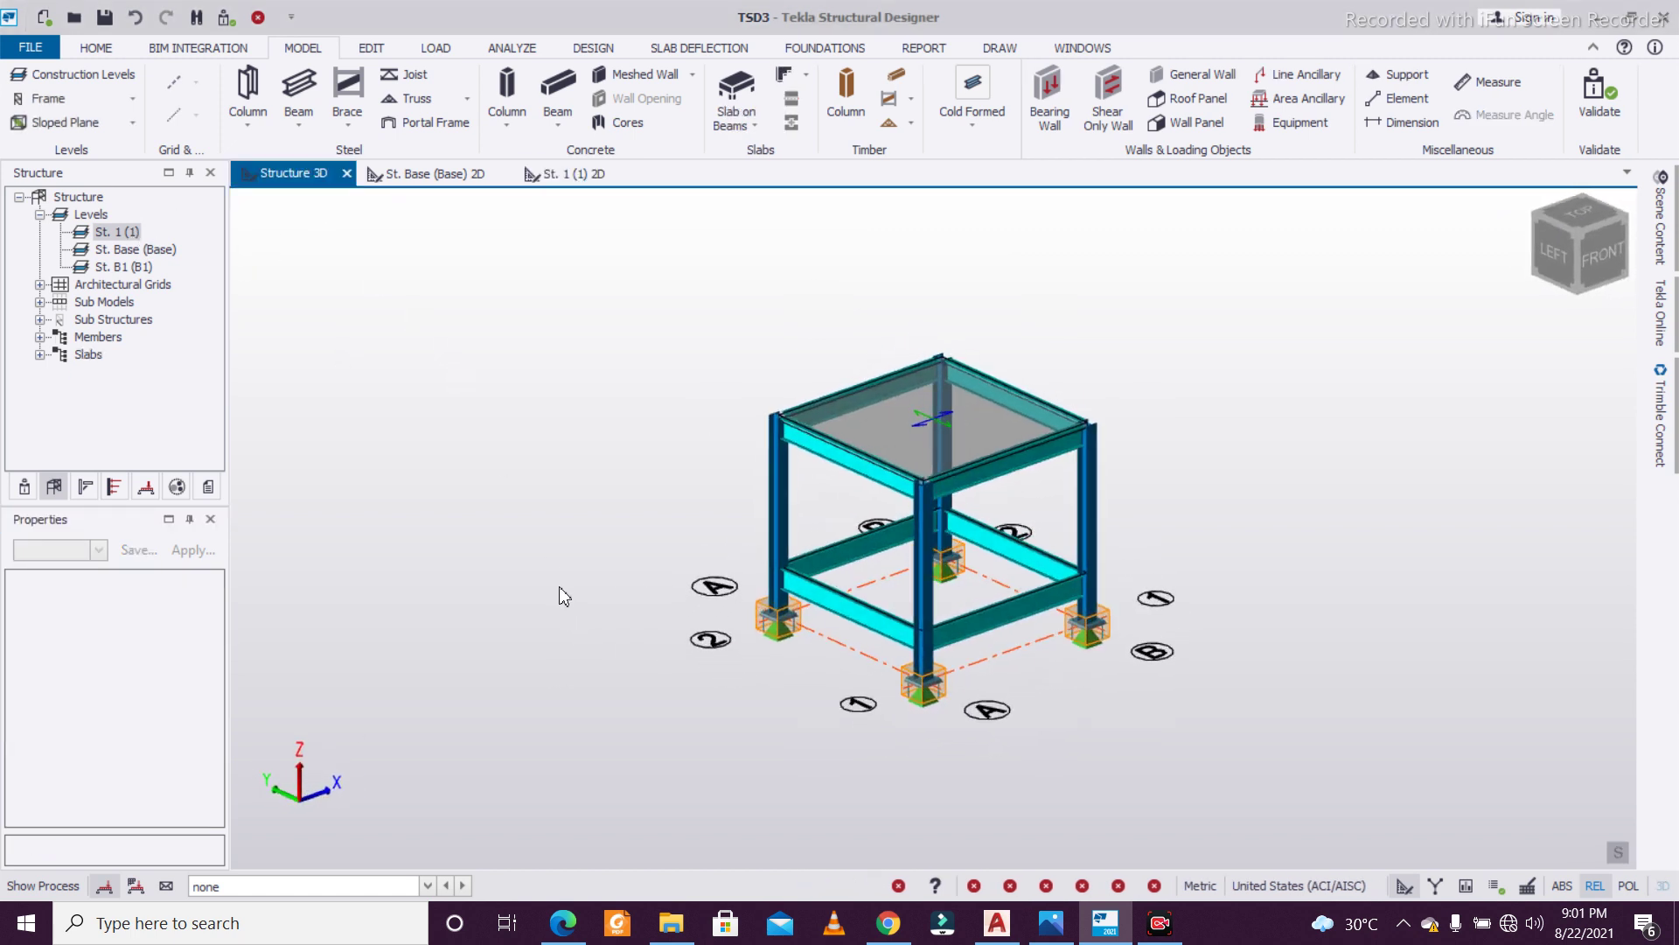
pyautogui.scroll(3, 1146, 637)
pyautogui.scroll(-1, 1152, 642)
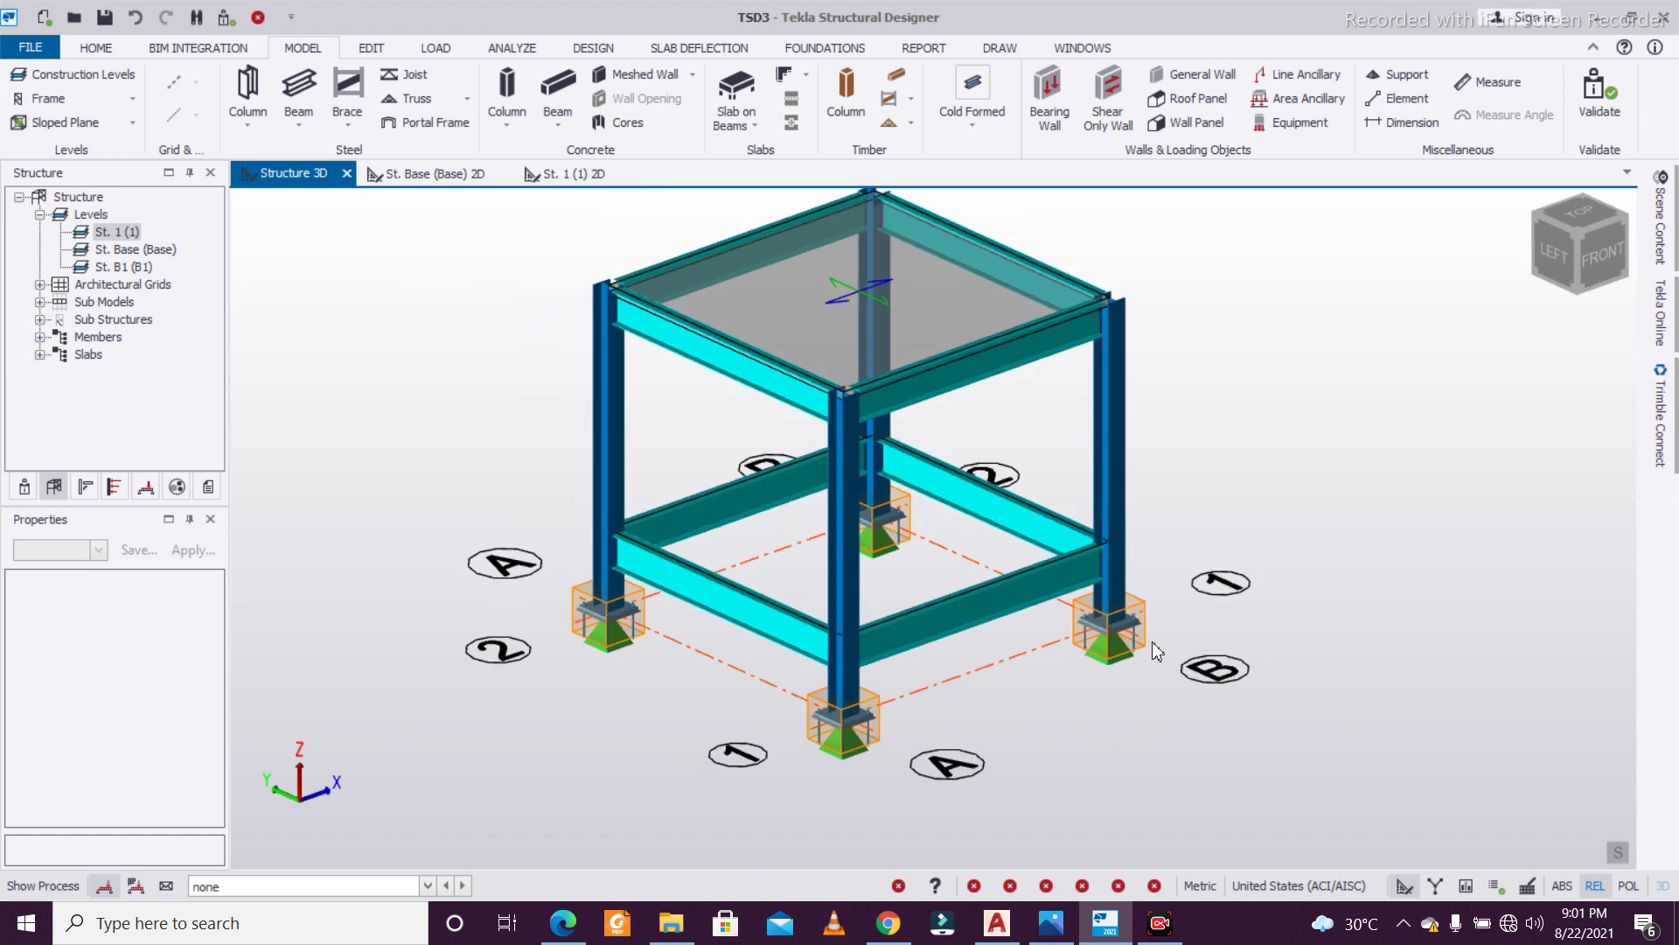
pyautogui.scroll(-1, 1151, 640)
pyautogui.scroll(-1, 1209, 676)
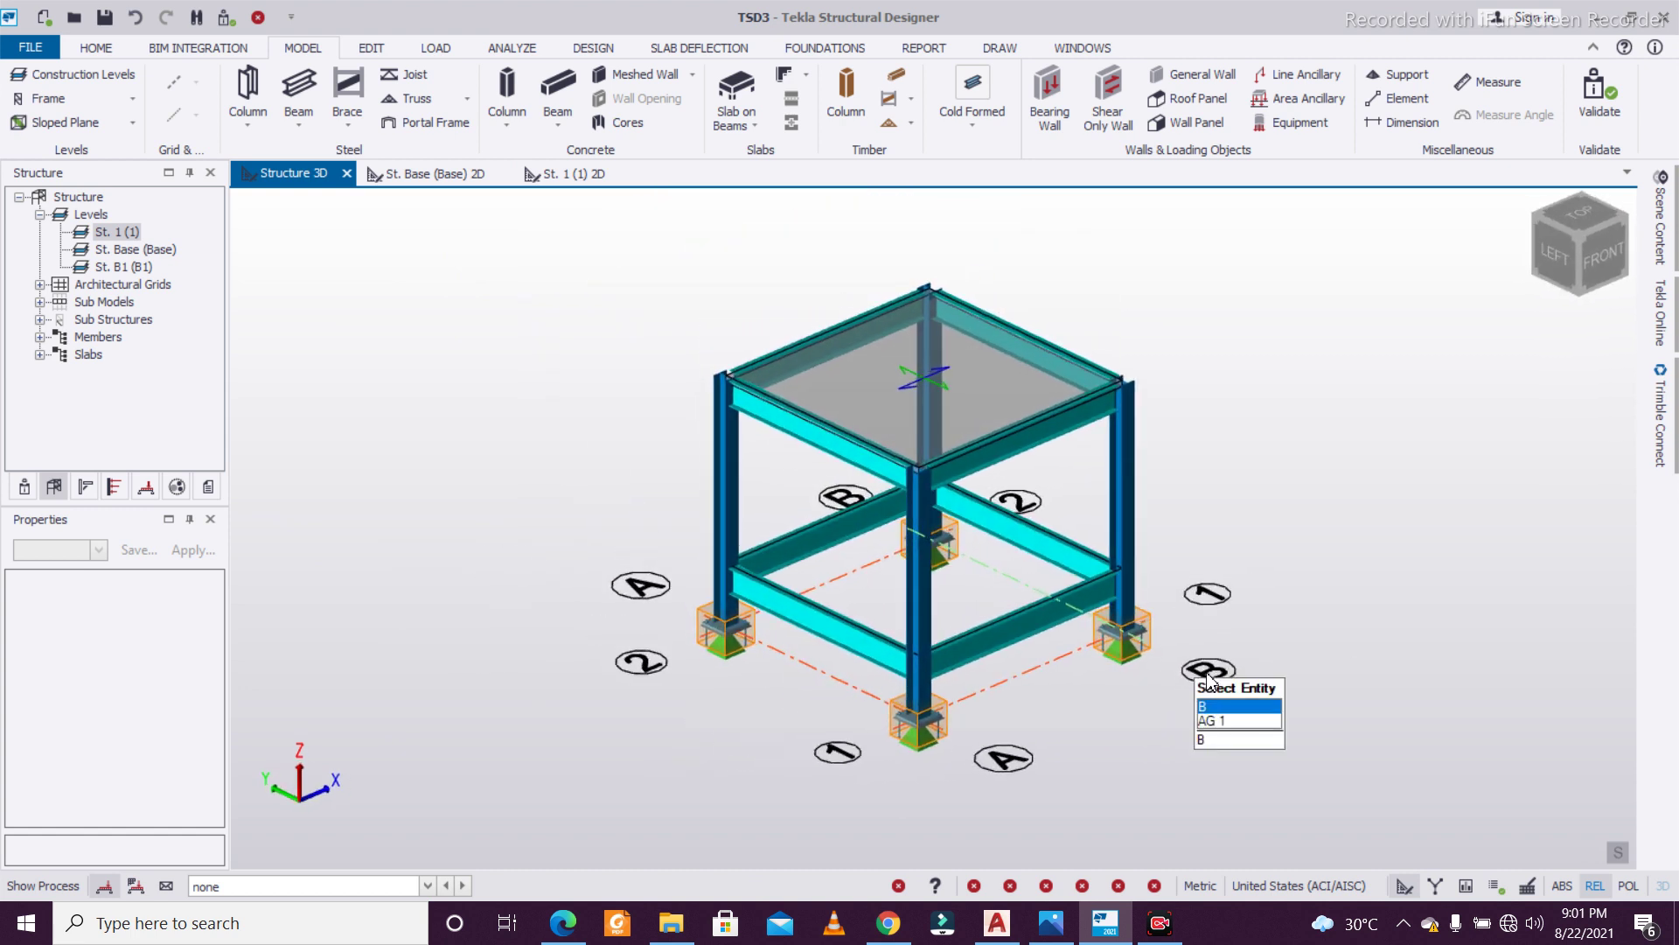
pyautogui.click(1660, 223)
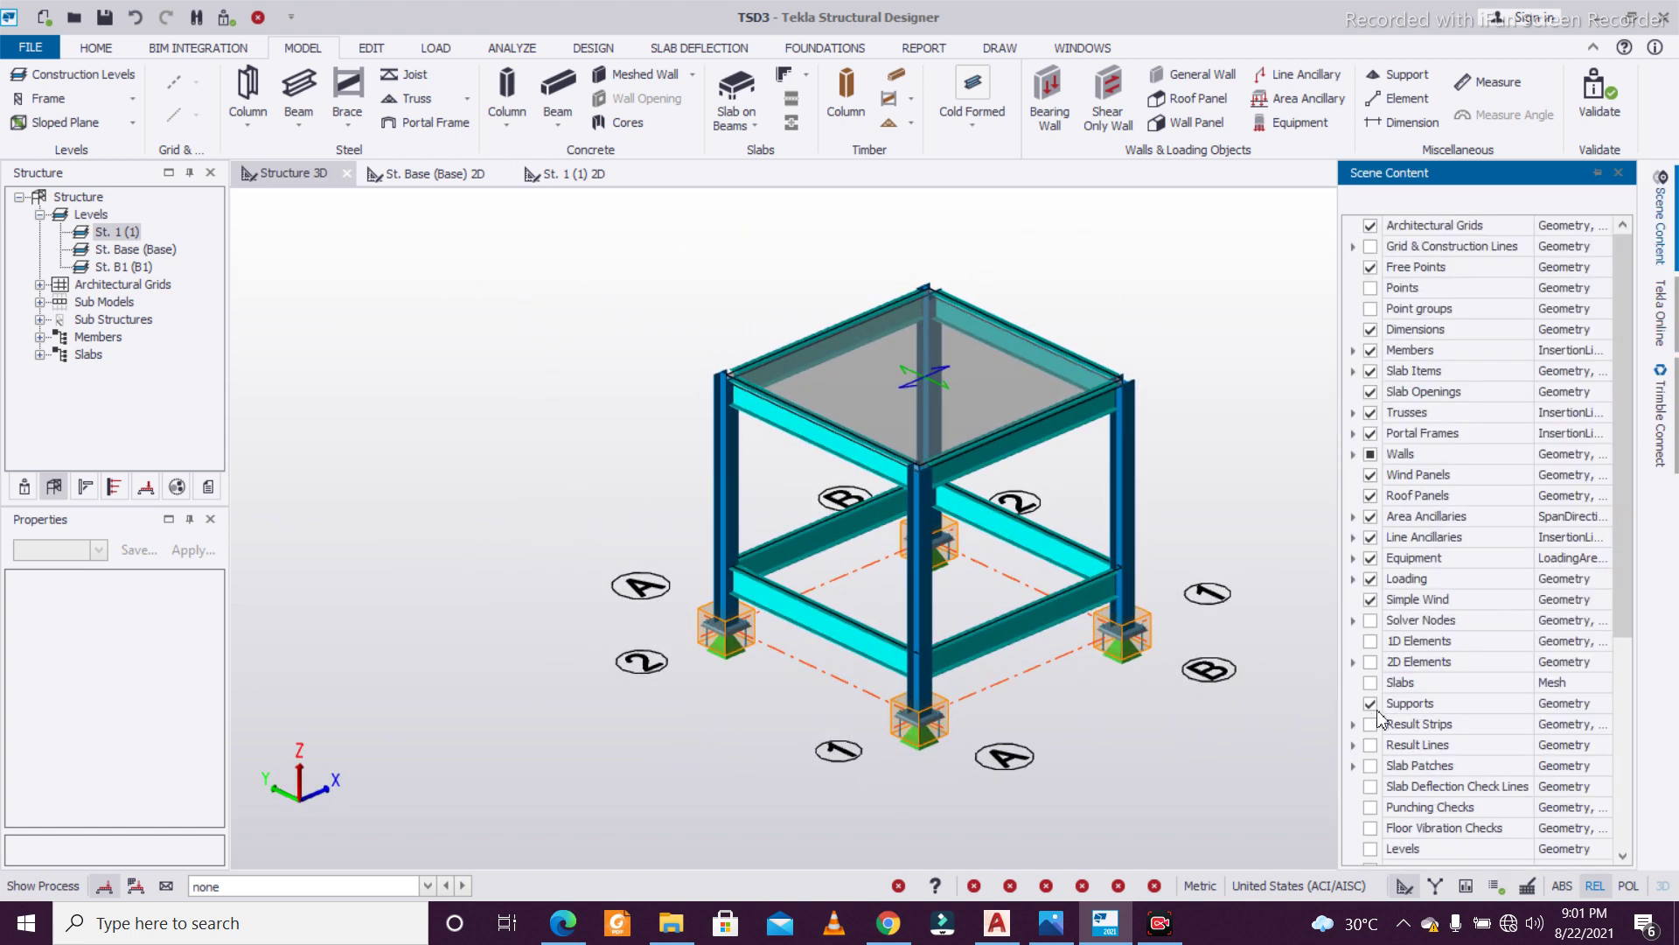
pyautogui.scroll(-5, 1414, 649)
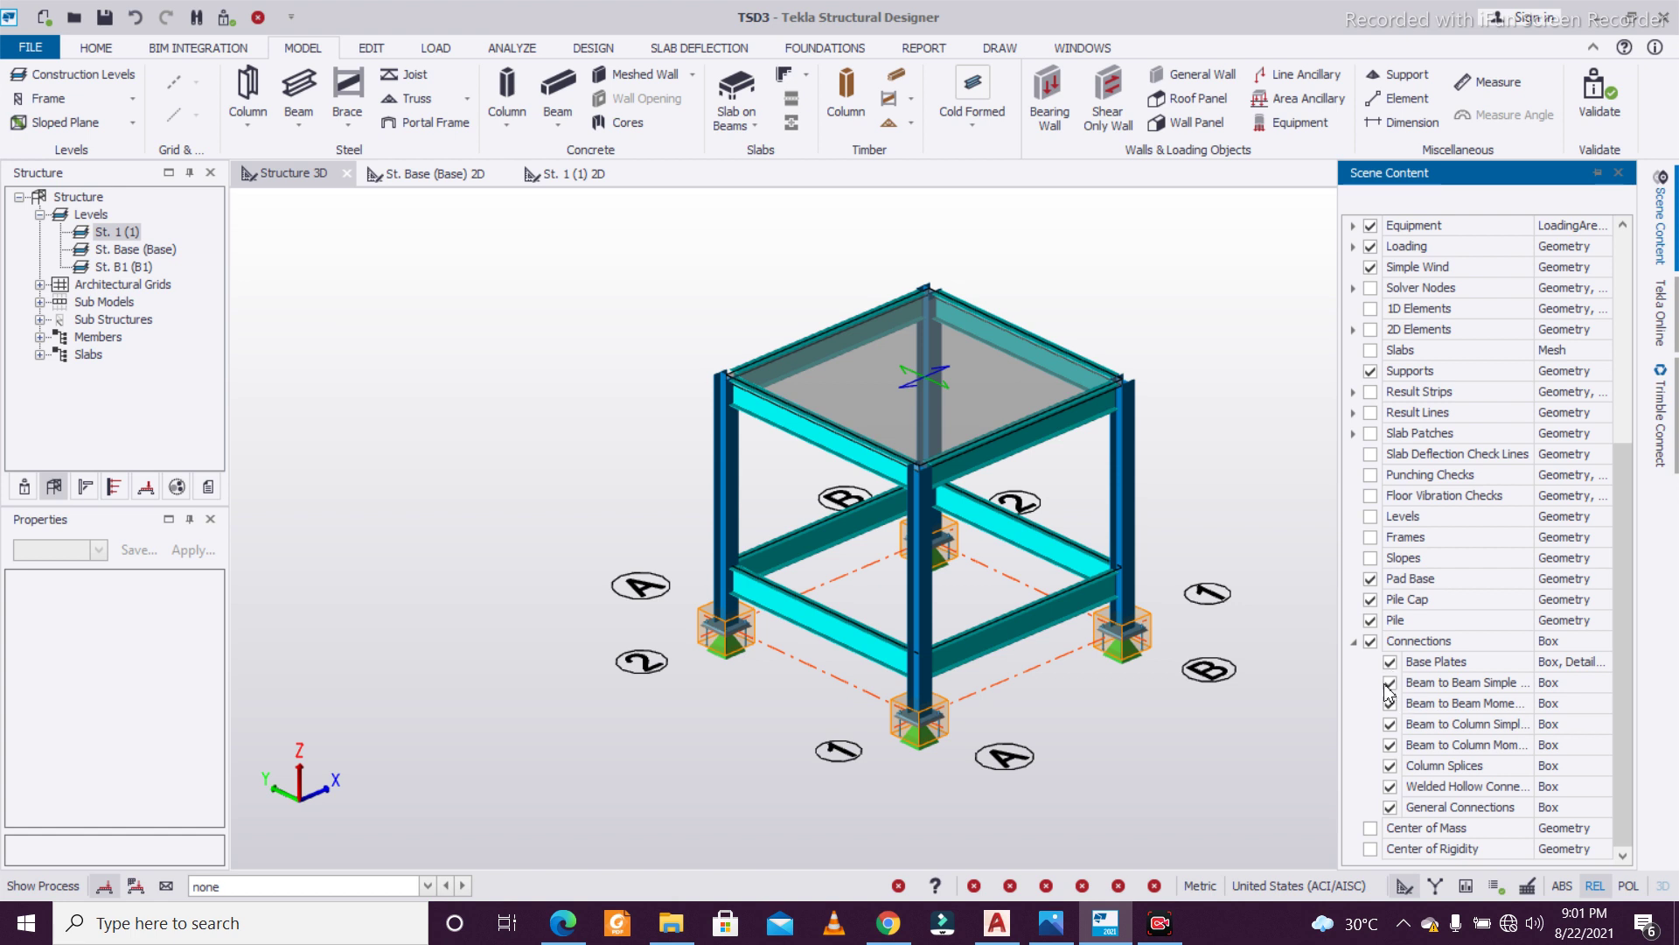
pyautogui.click(1268, 316)
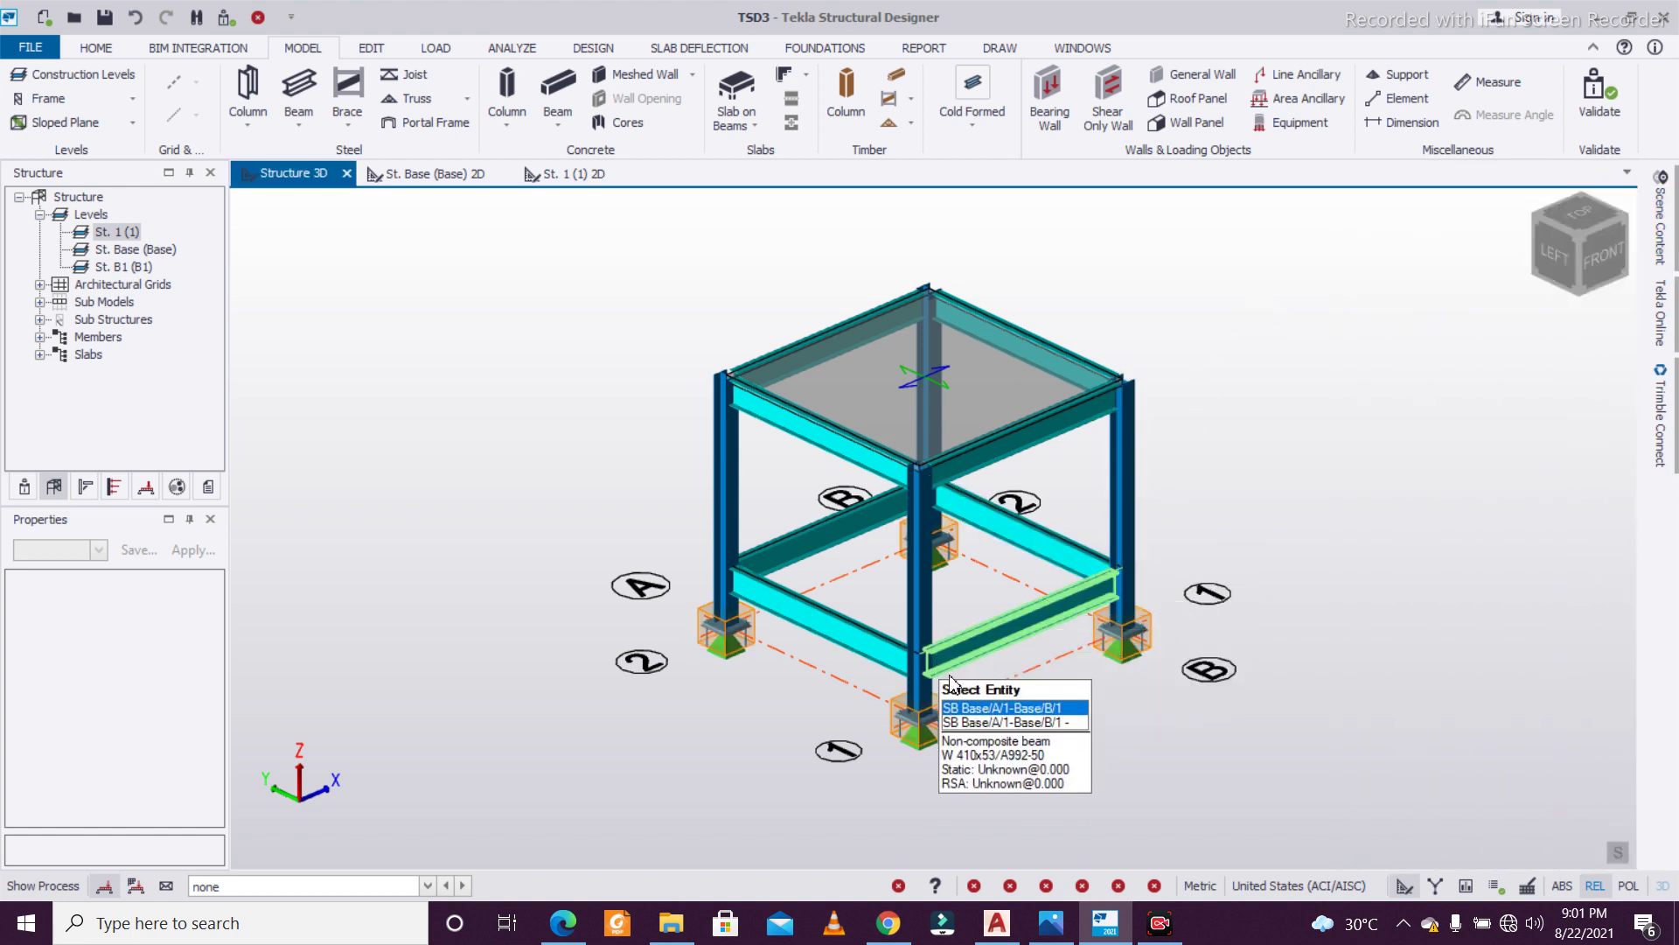
pyautogui.scroll(2, 950, 681)
pyautogui.scroll(-4, 958, 711)
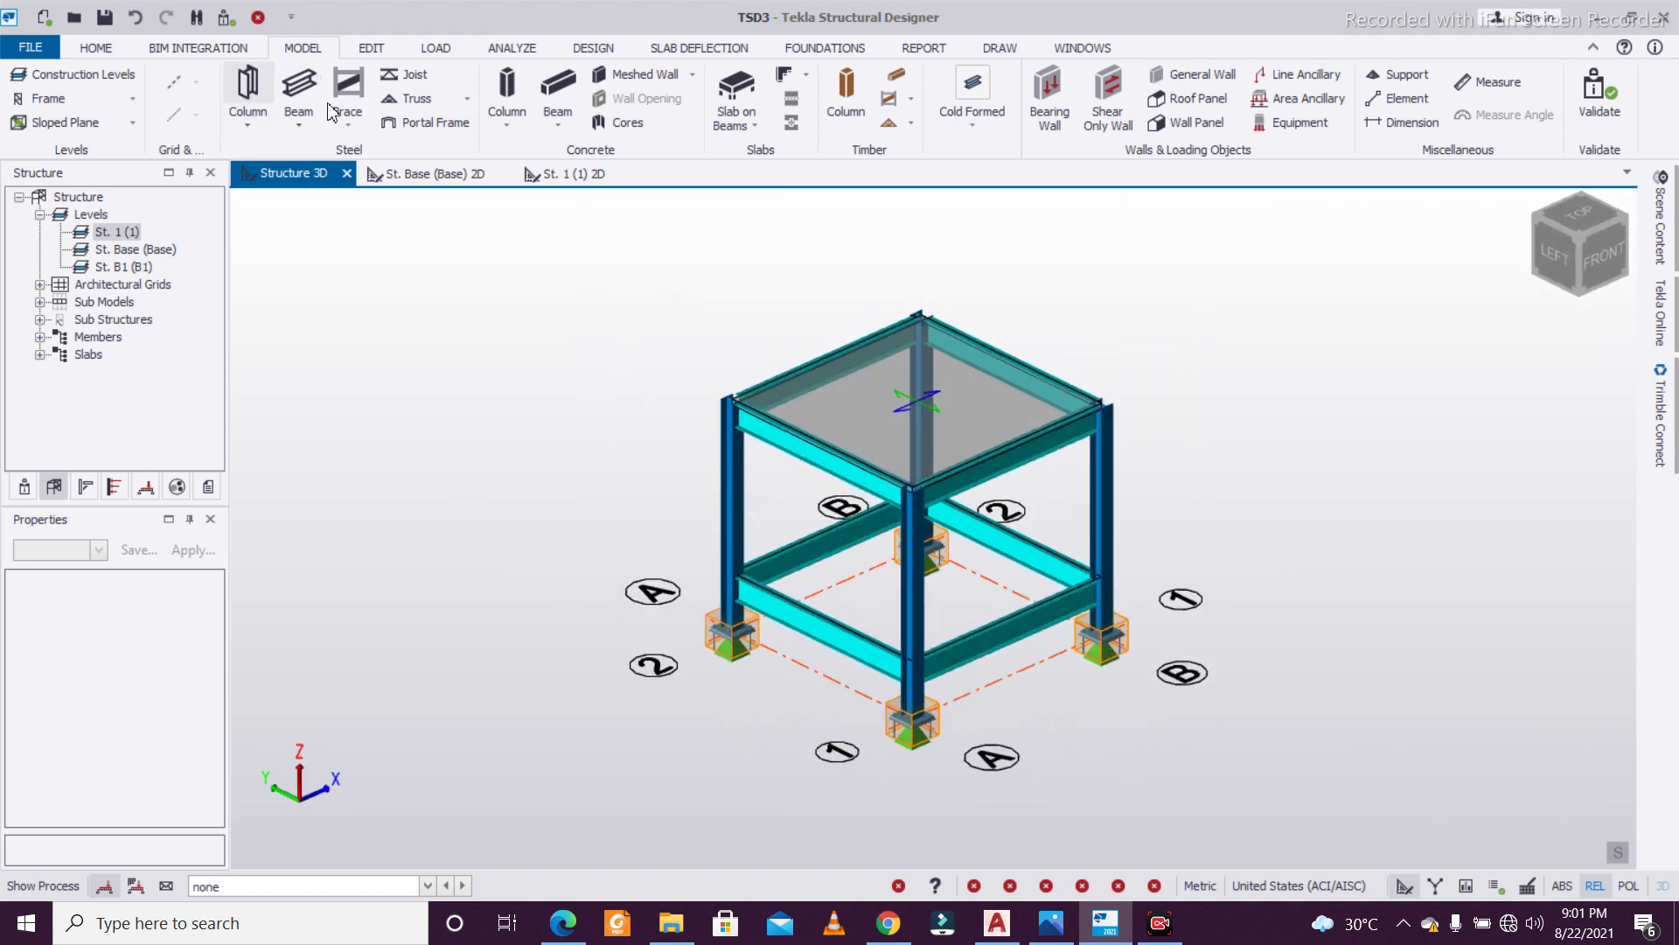
pyautogui.scroll(4, 883, 739)
pyautogui.scroll(-5, 879, 738)
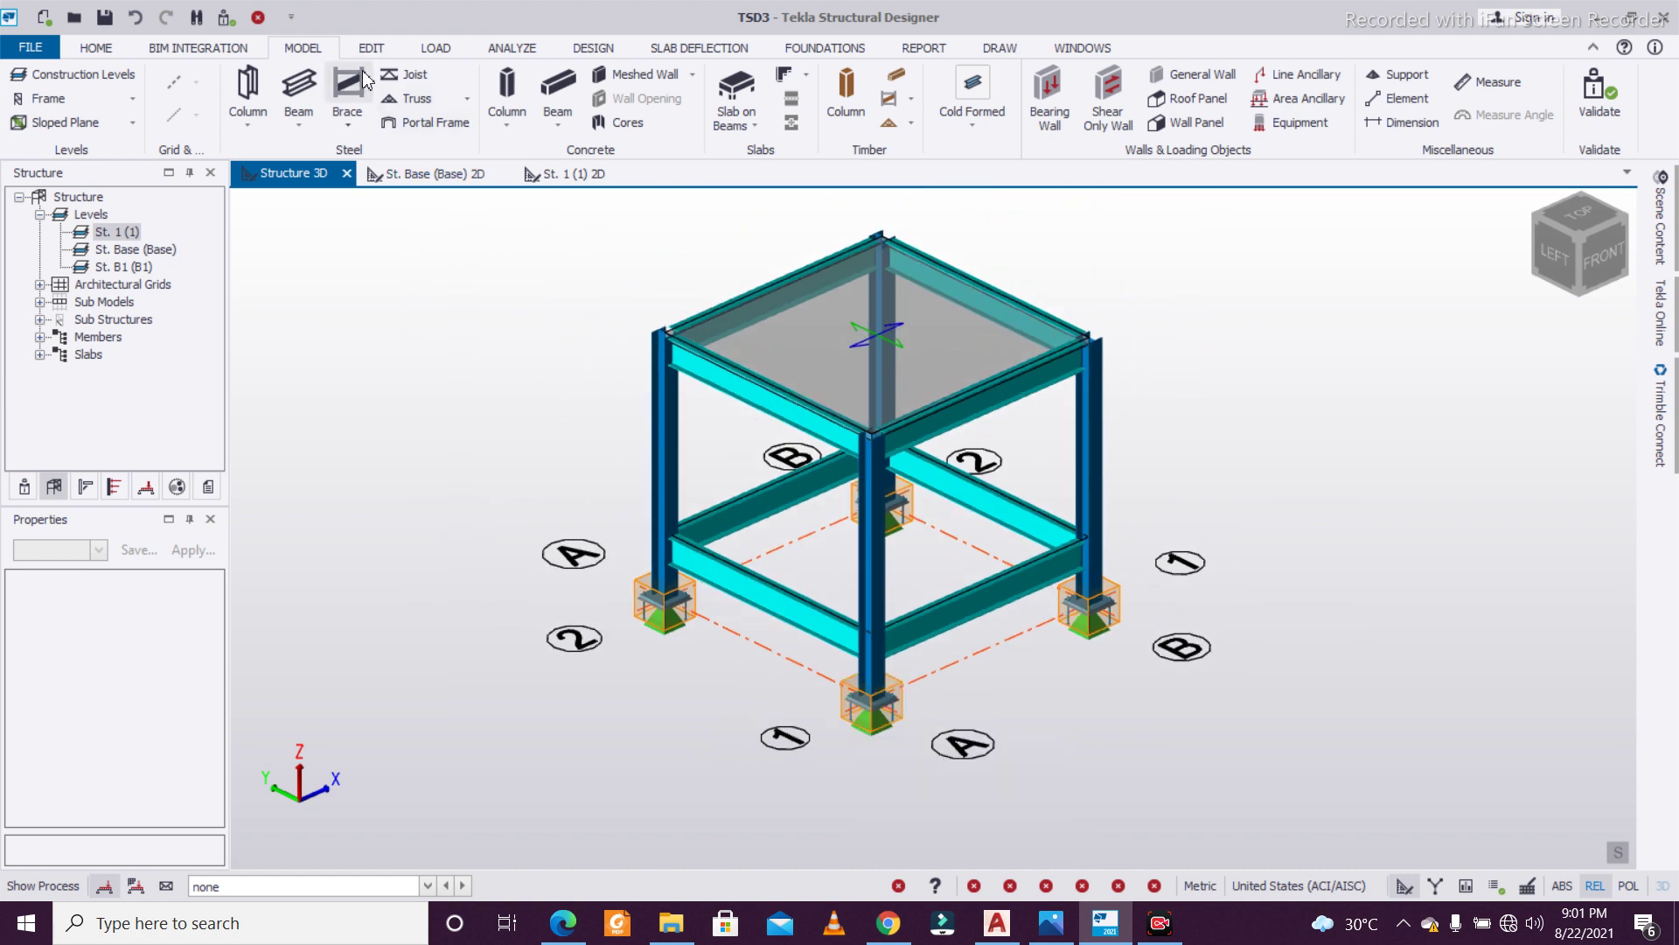
pyautogui.click(436, 48)
# Generate the Operating LRFD combinations with the Combination generator and accept them
pyautogui.click(85, 101)
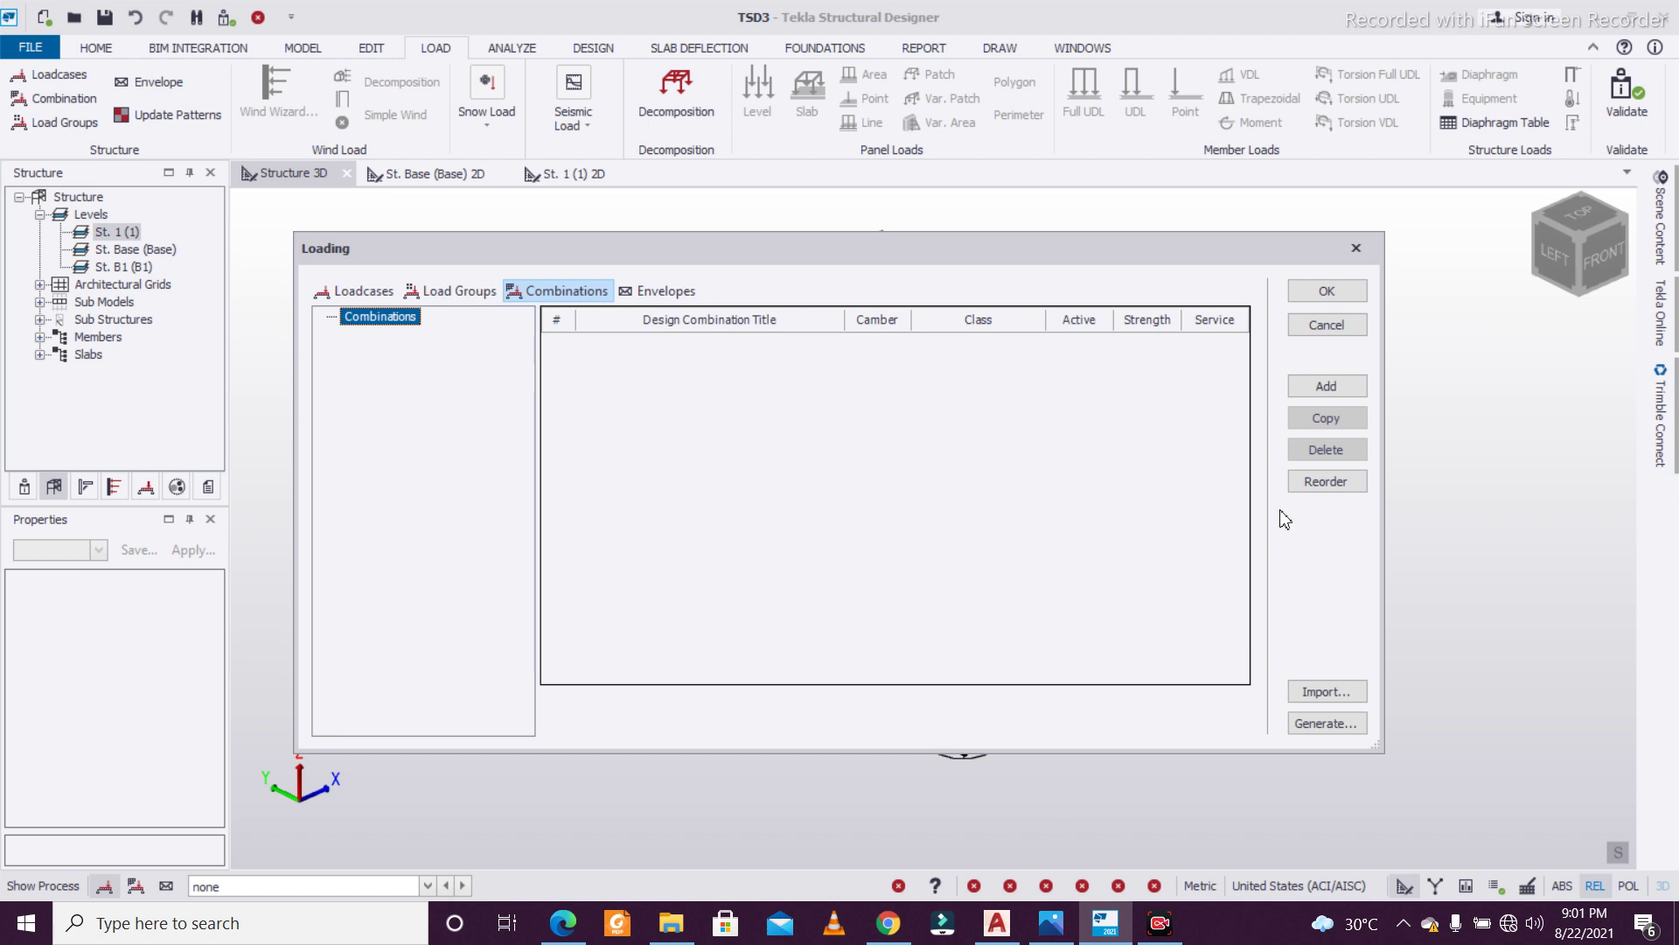
pyautogui.click(1348, 724)
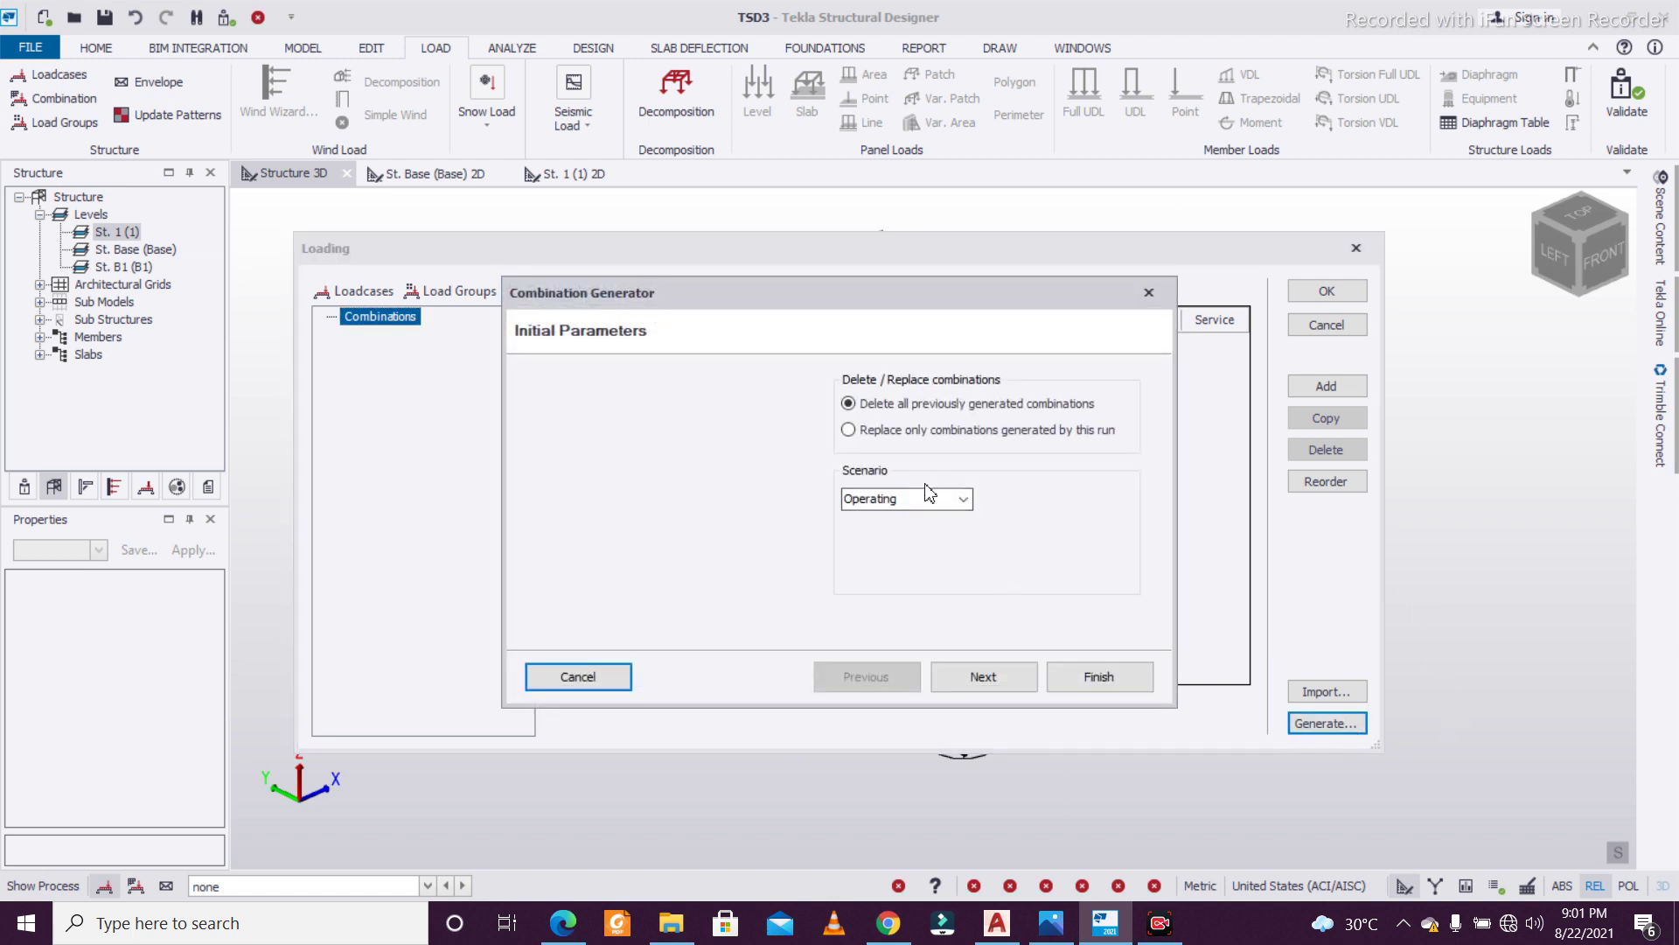
pyautogui.click(984, 670)
pyautogui.scroll(-1, 824, 452)
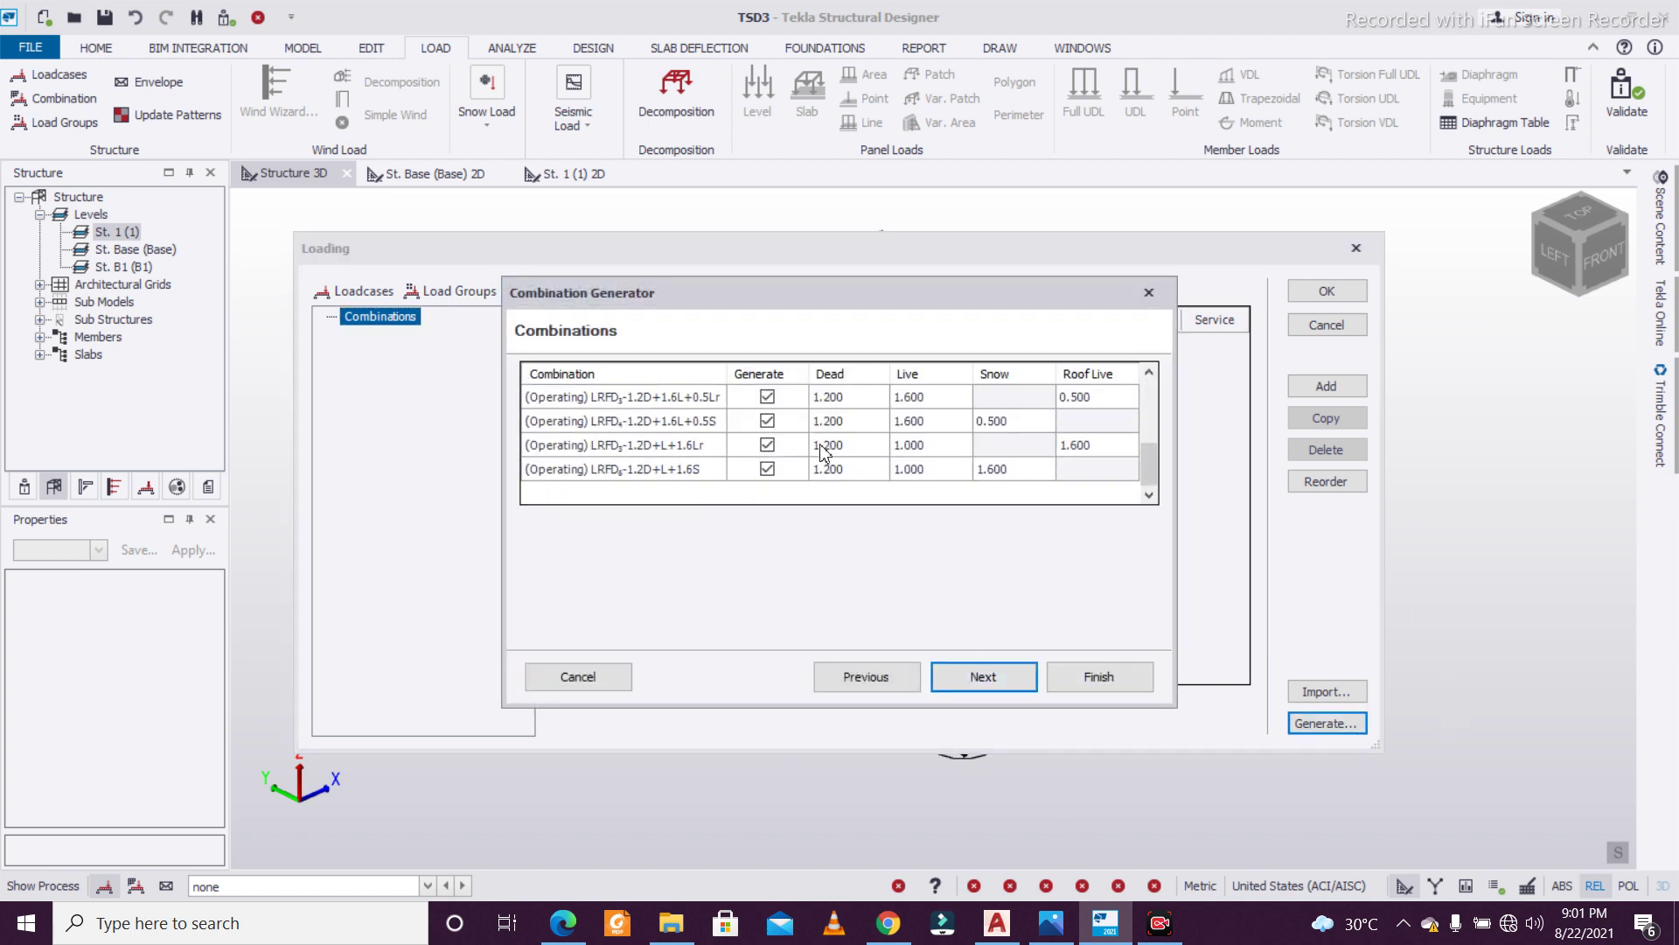
pyautogui.click(984, 679)
pyautogui.click(984, 679)
pyautogui.click(984, 679)
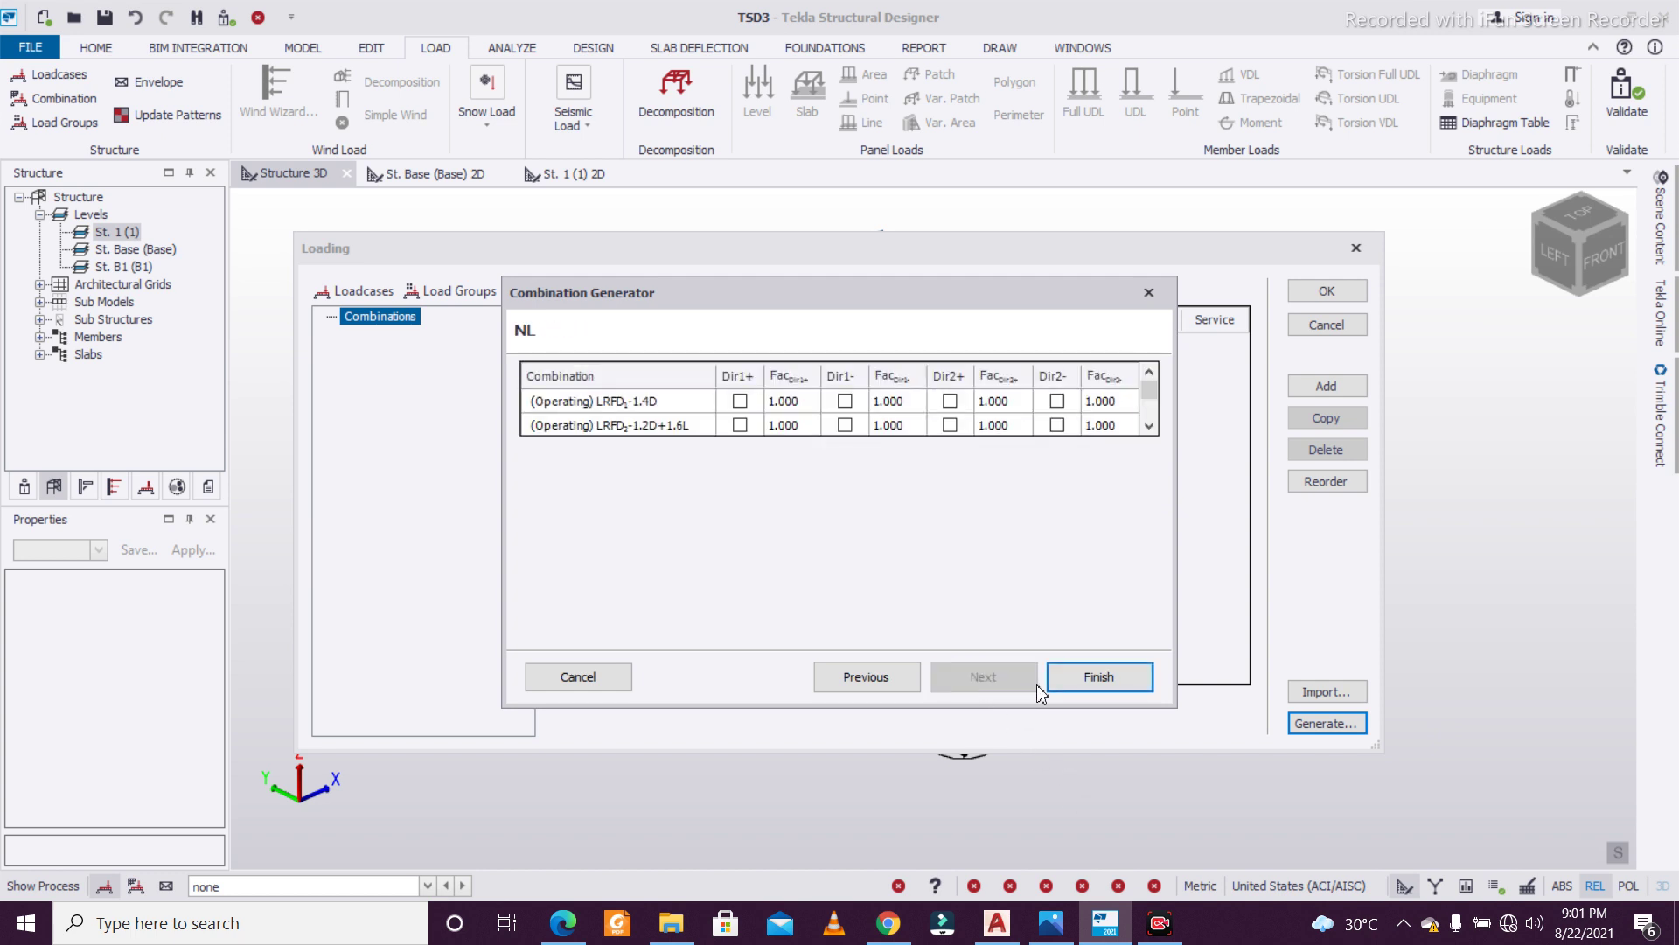
pyautogui.click(1099, 676)
pyautogui.click(1326, 290)
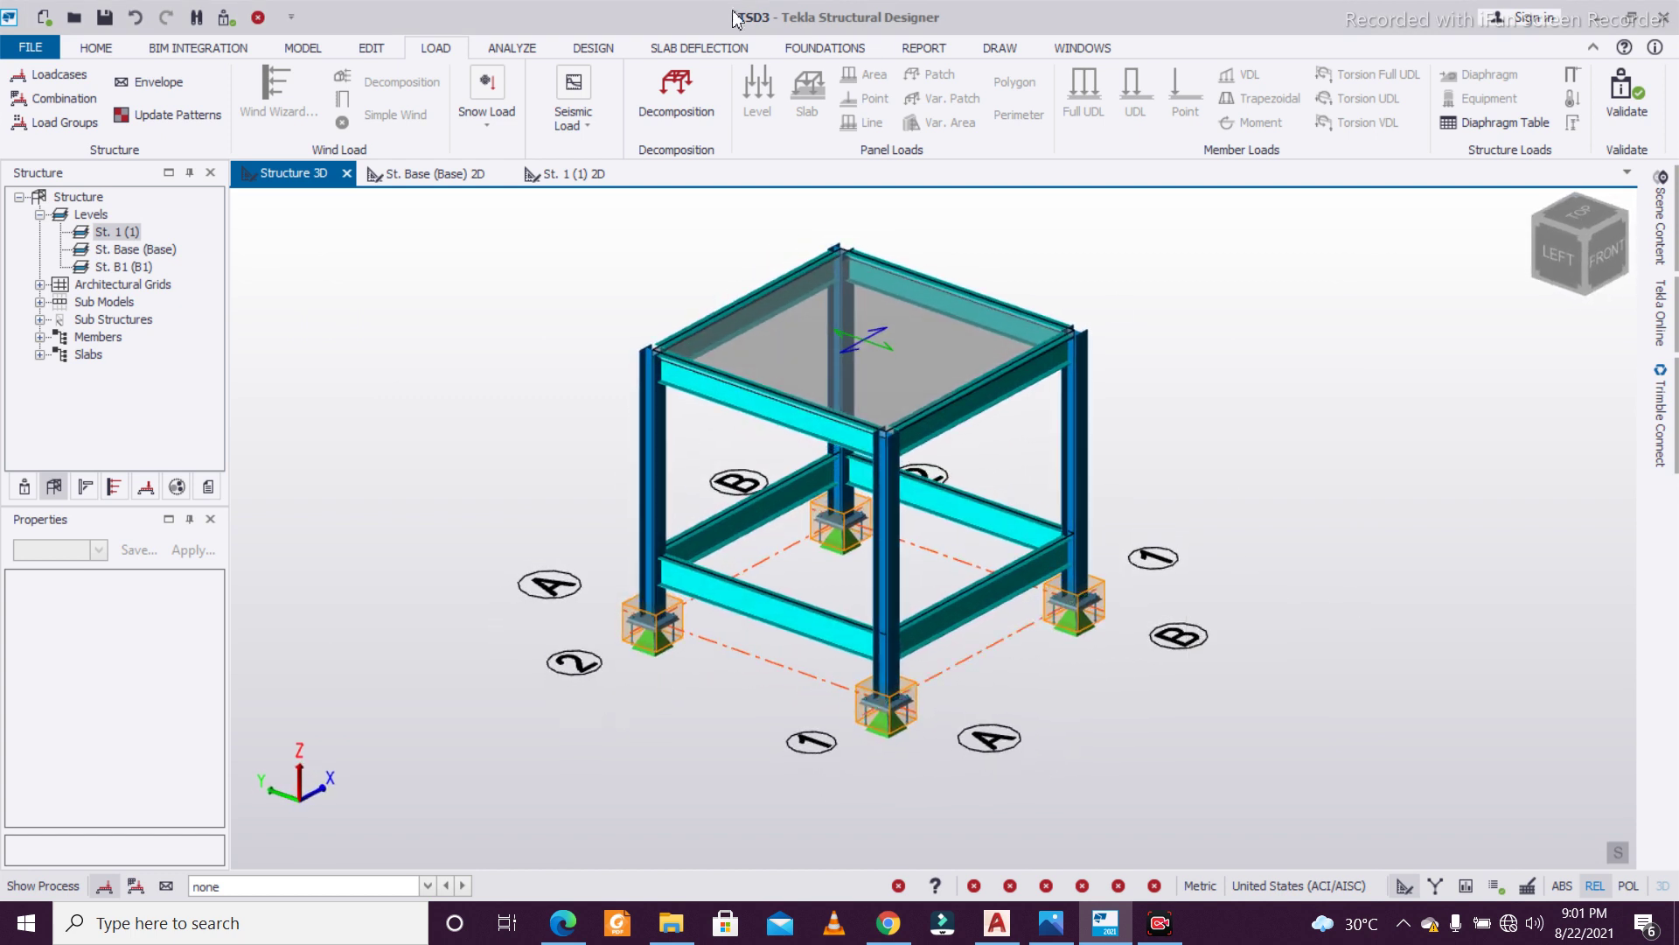
# Run static analysis and design on all members, then zoom in on the base plates
pyautogui.click(585, 49)
pyautogui.click(786, 96)
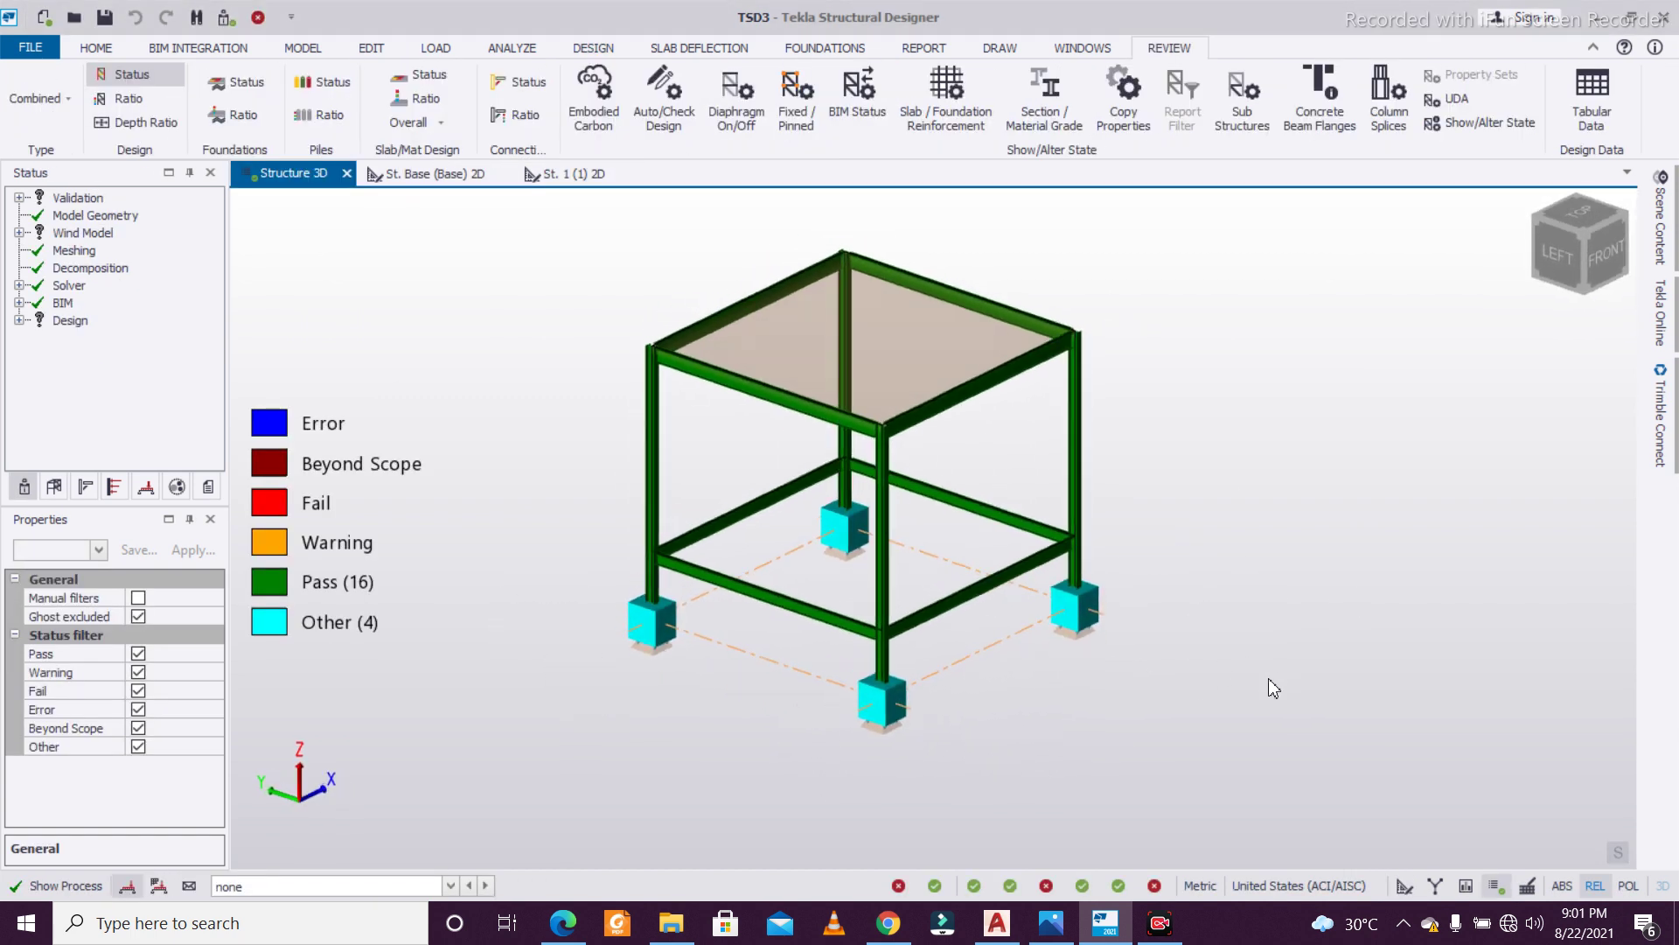
pyautogui.scroll(5, 1234, 684)
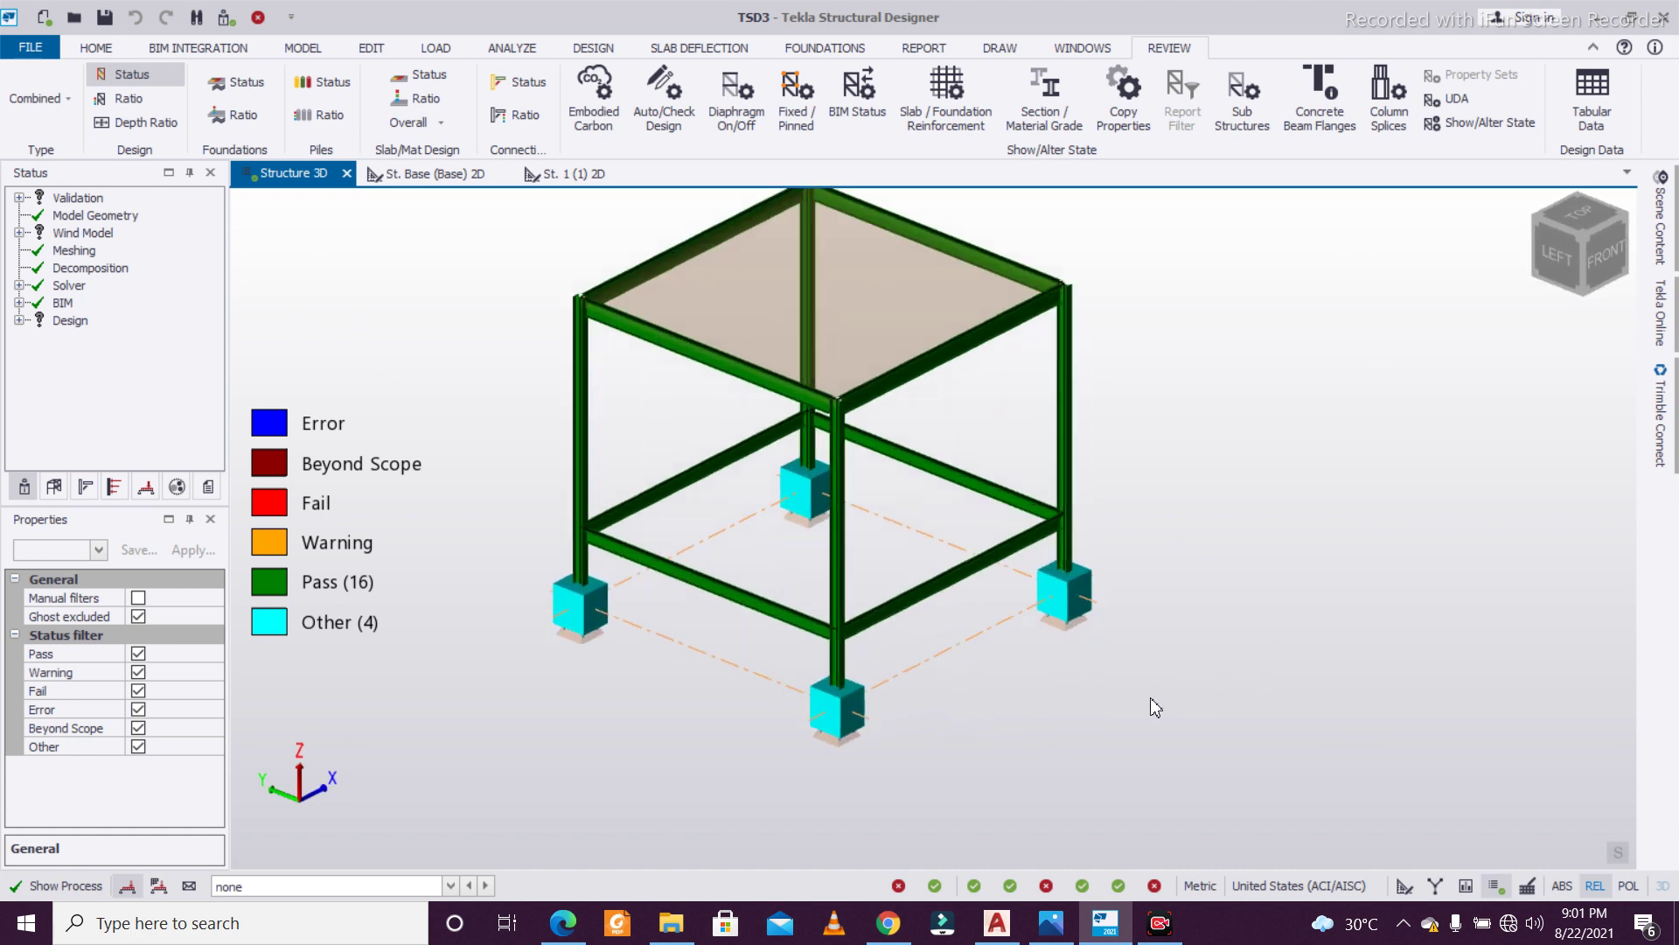
pyautogui.scroll(5, 1026, 543)
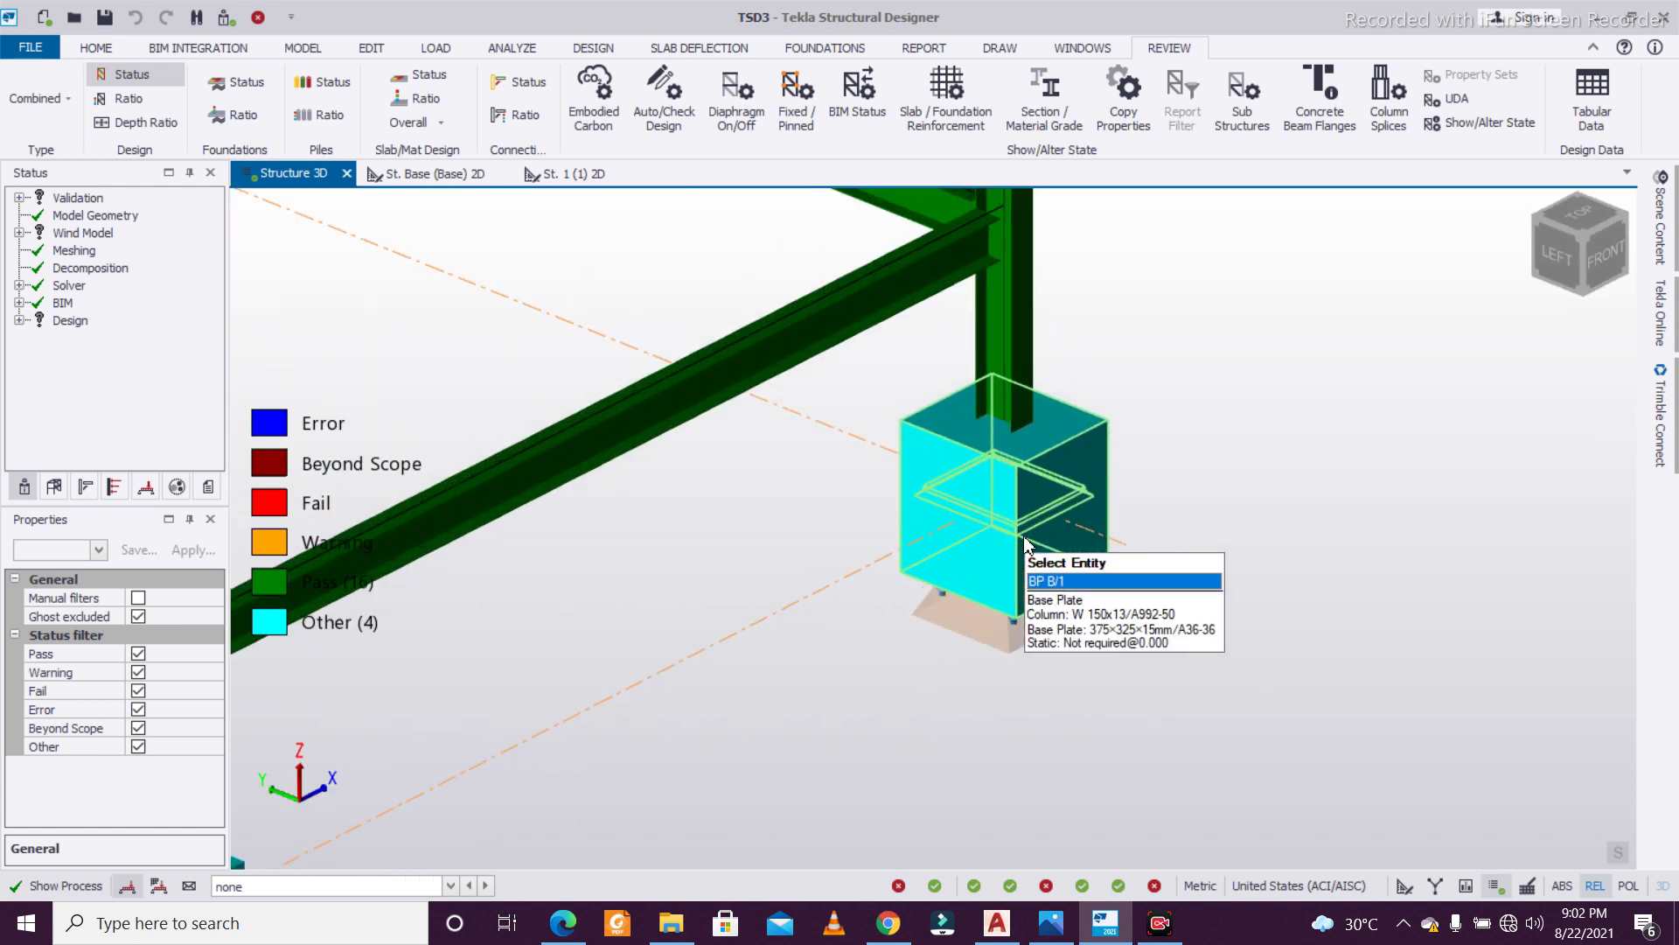
pyautogui.scroll(-3, 1025, 542)
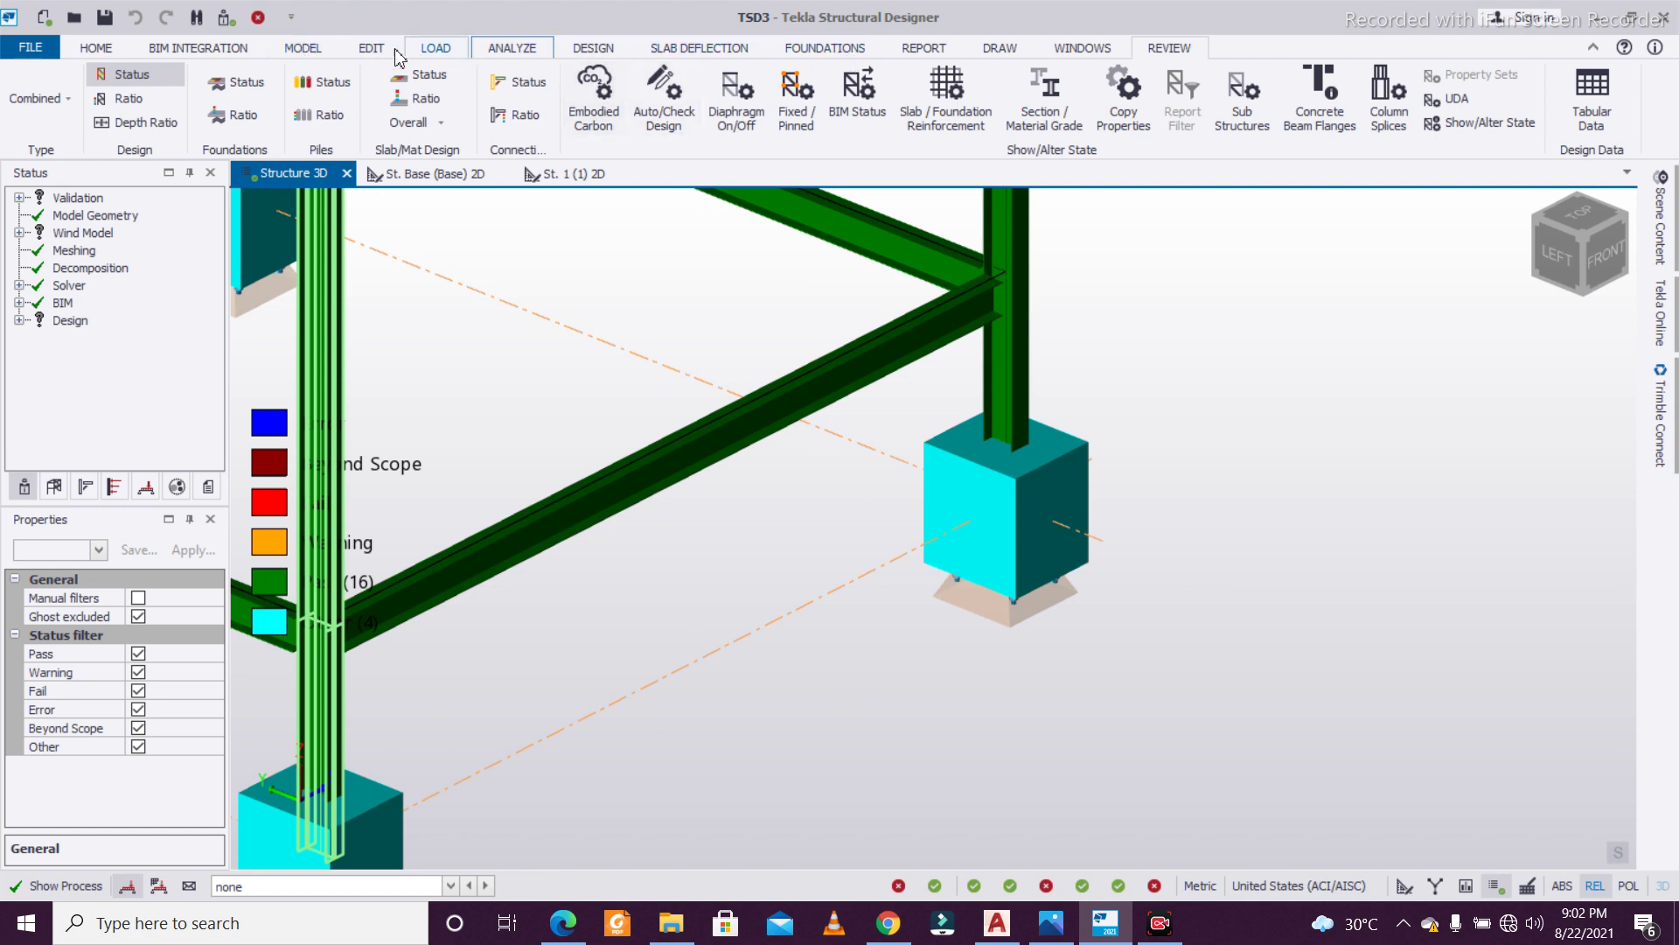
pyautogui.click(593, 48)
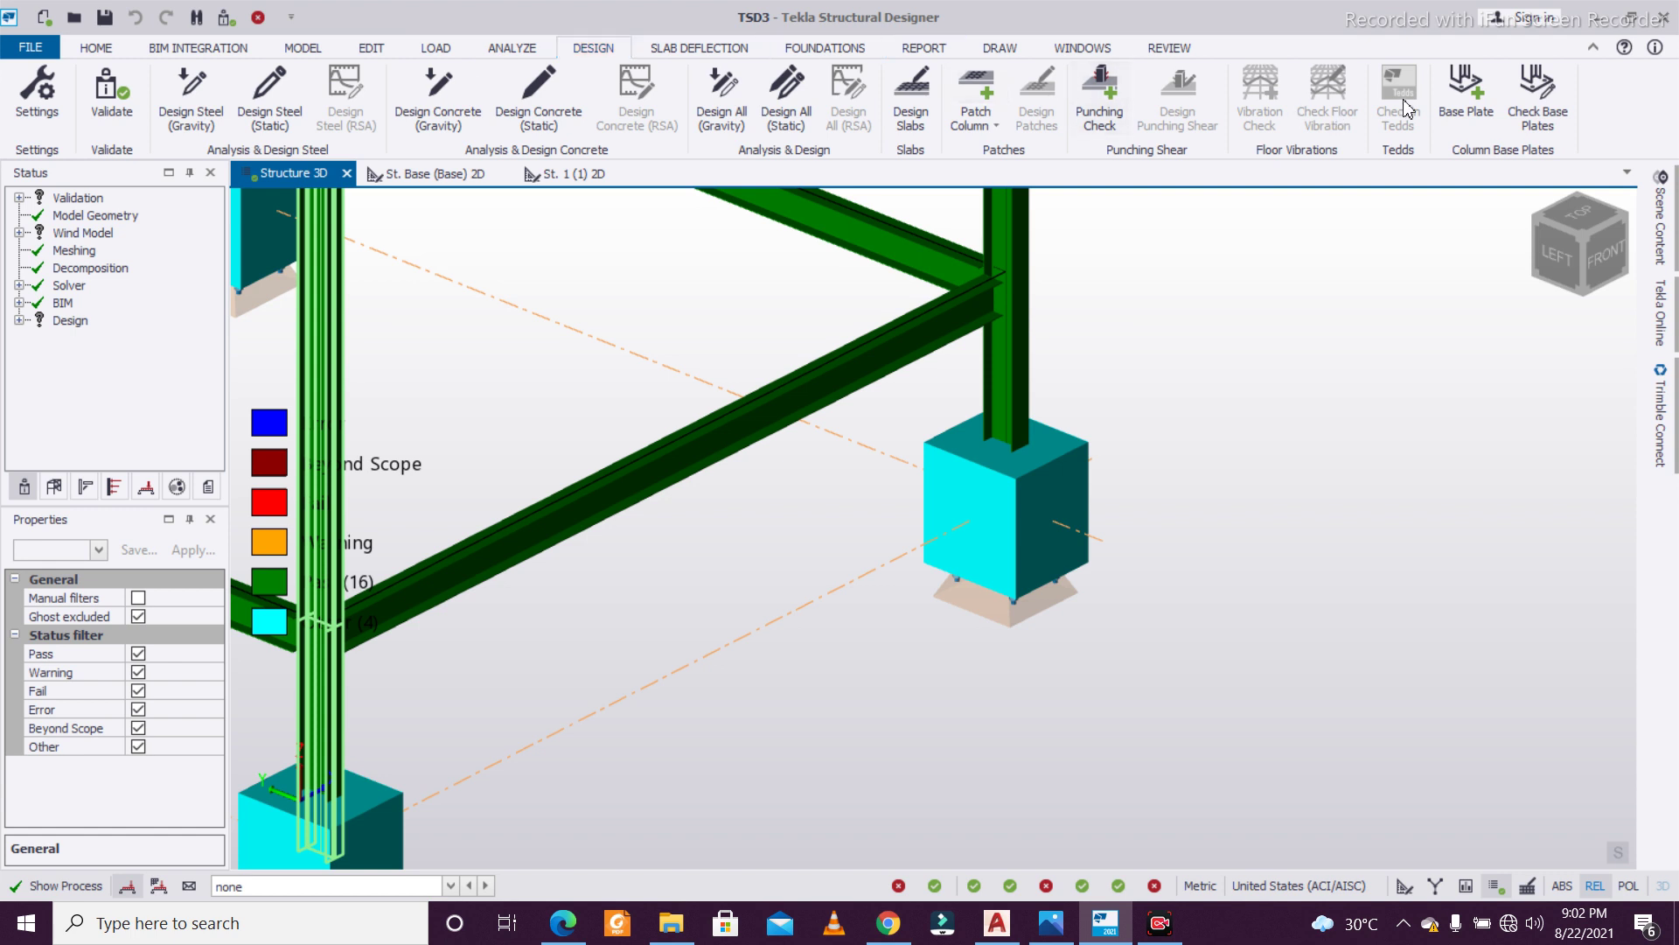
# Check the base plates so all 20 members pass, then show the BP A/1 member report
pyautogui.click(1530, 93)
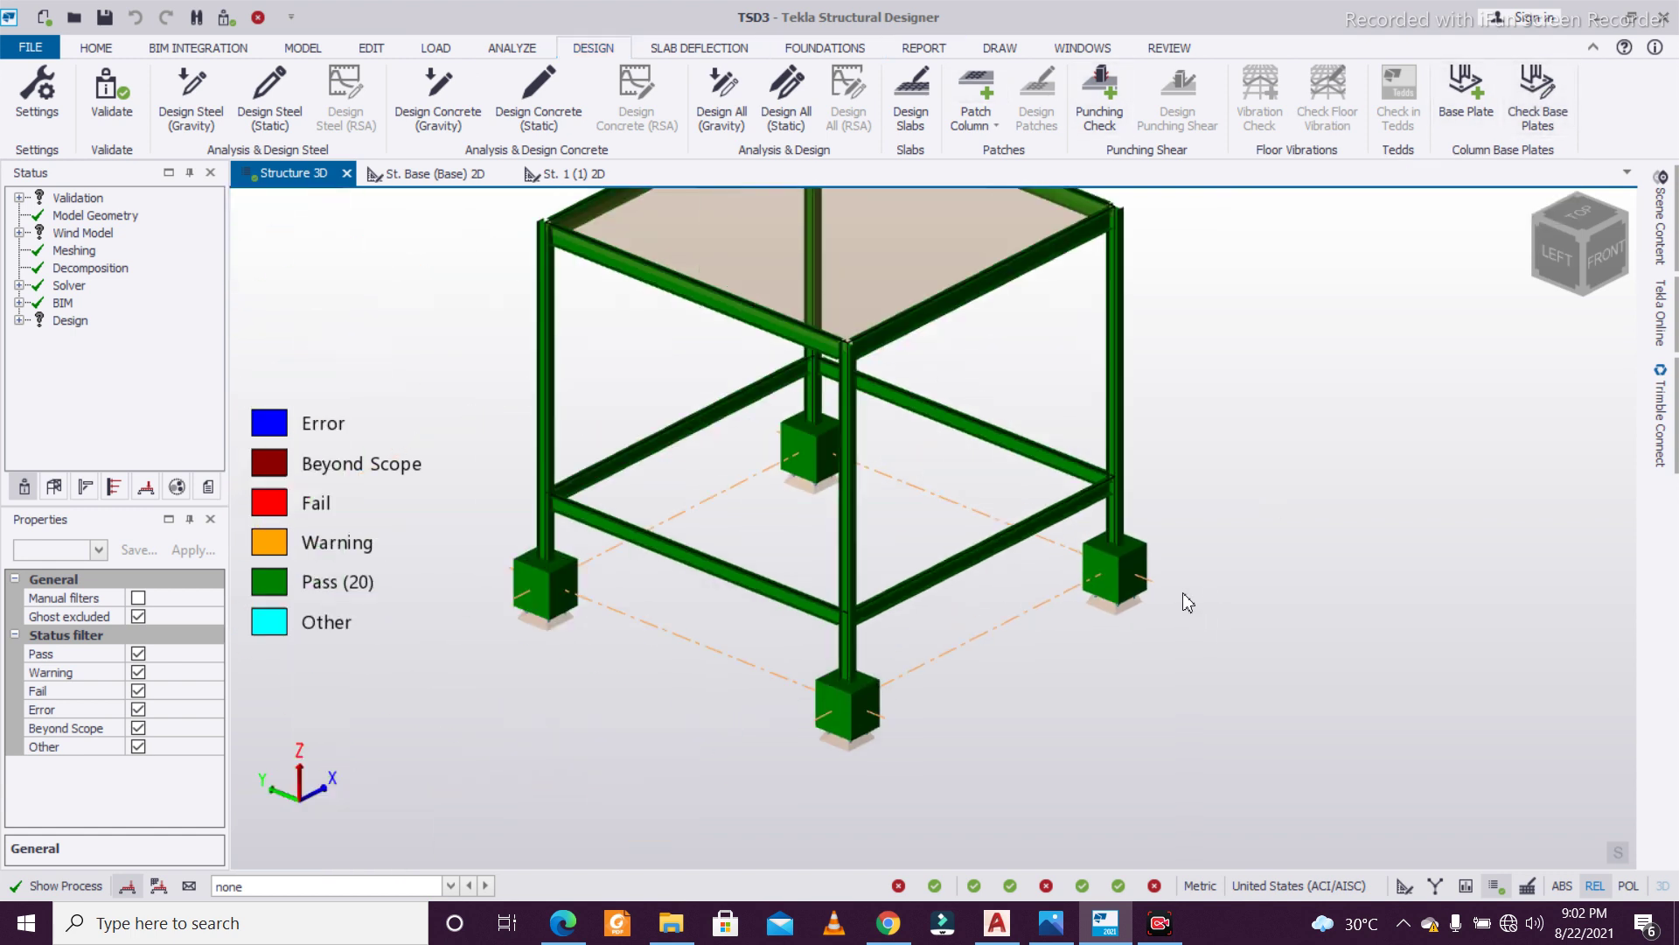
pyautogui.scroll(6, 1177, 644)
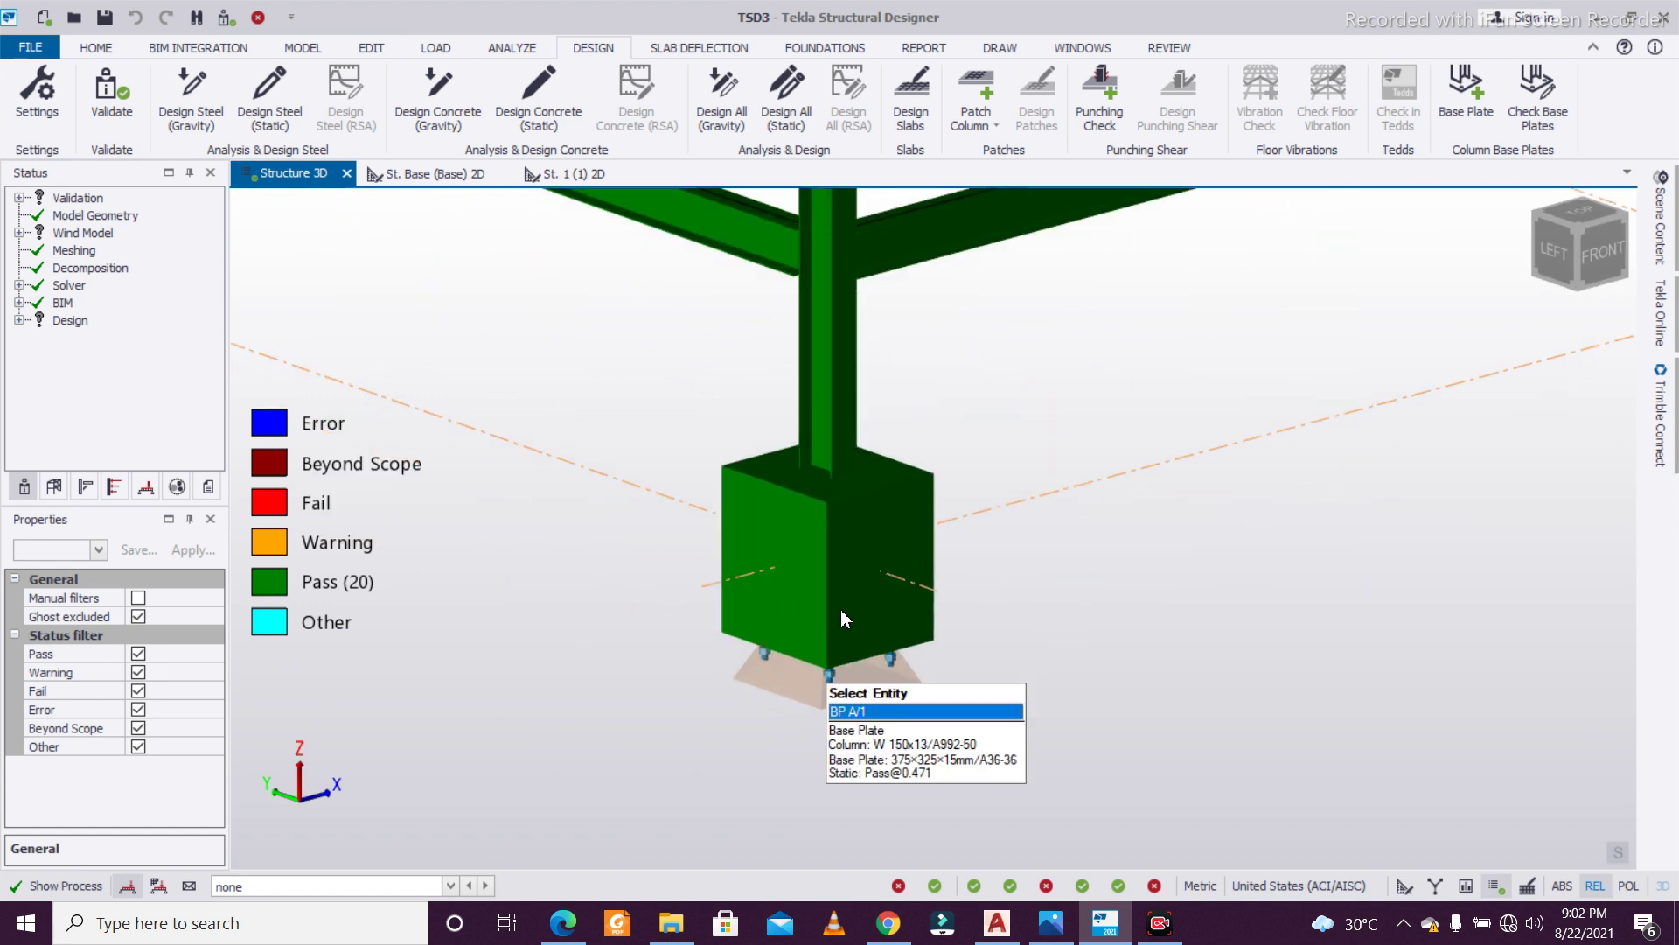
pyautogui.click(860, 571)
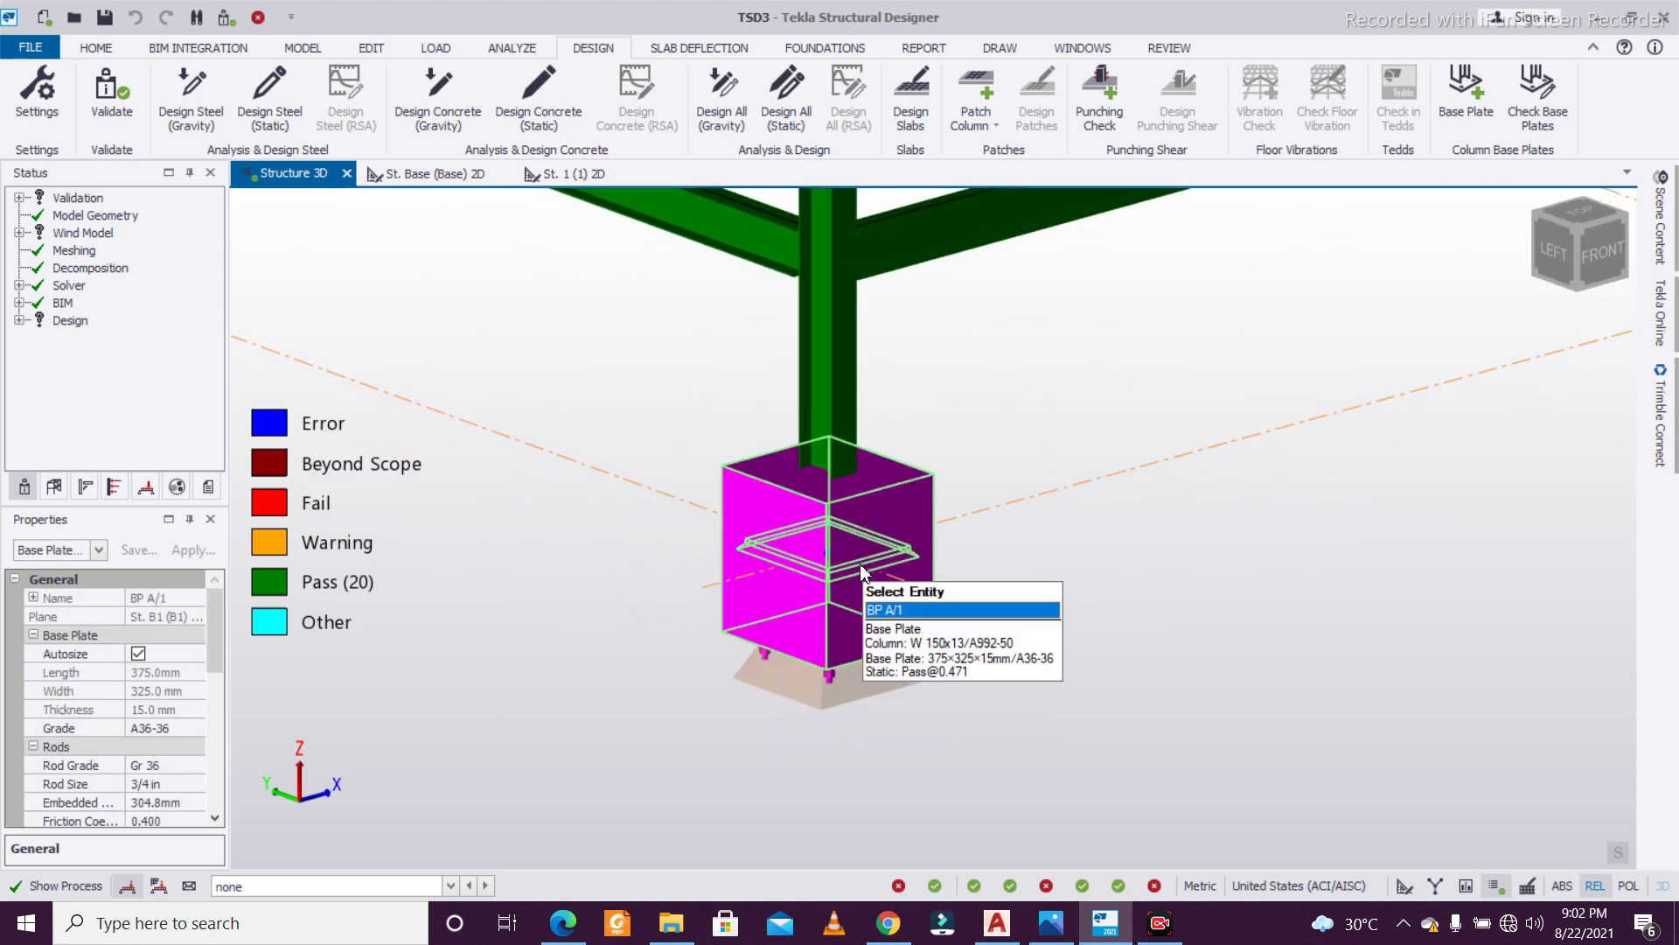
pyautogui.rightClick(860, 570)
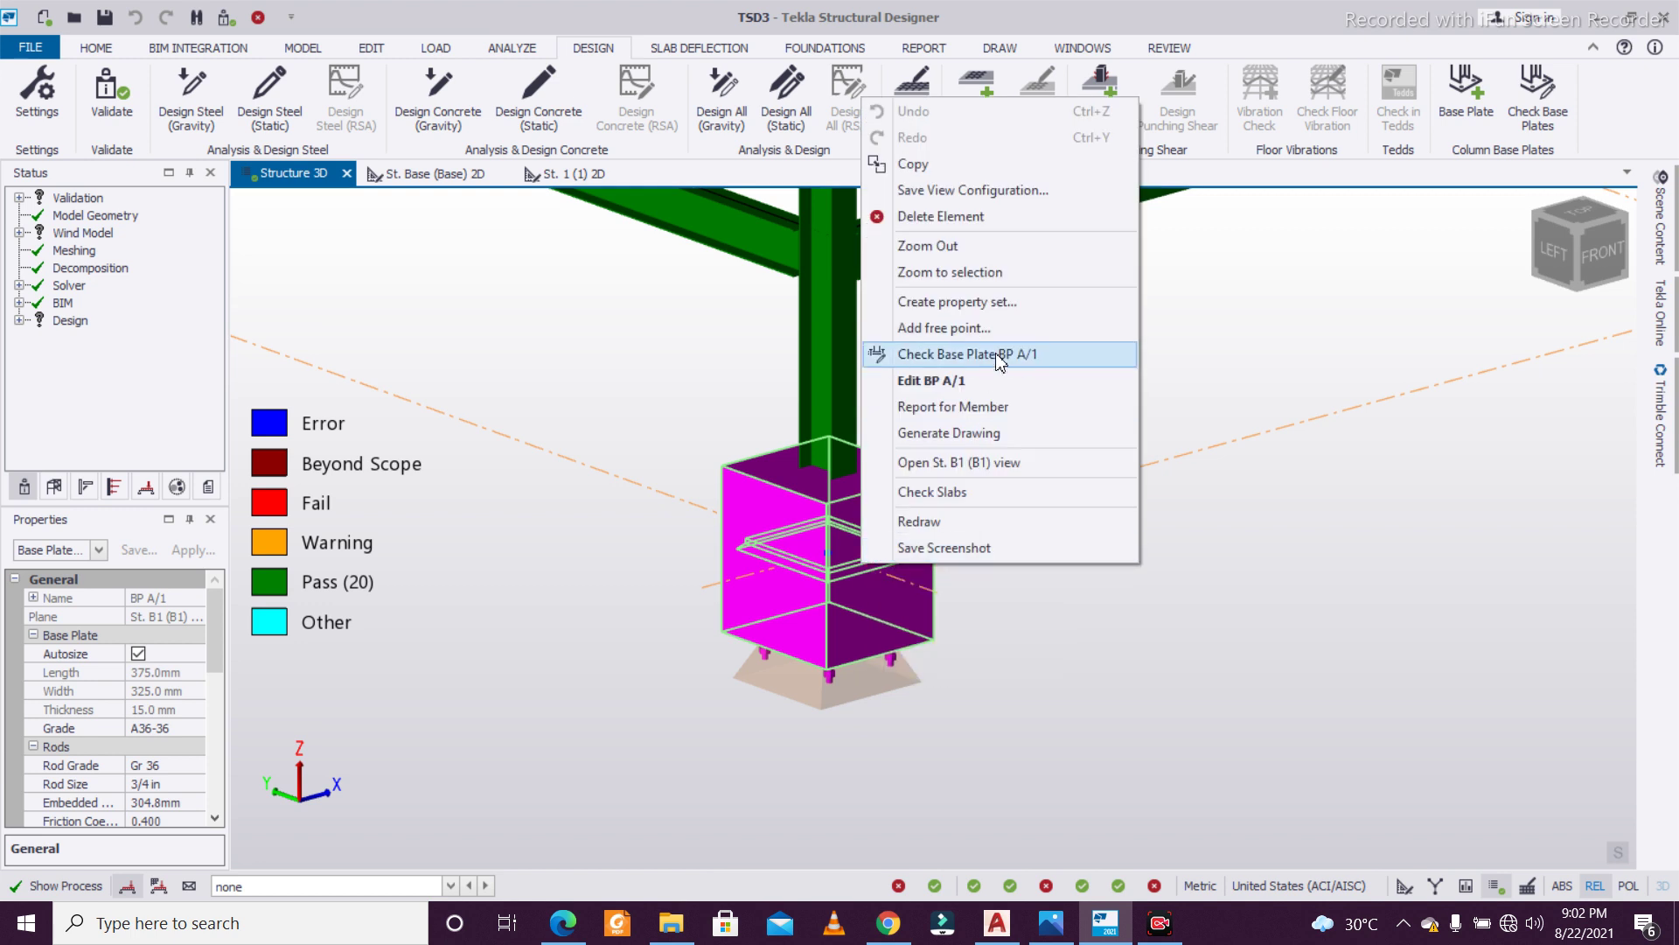
pyautogui.click(1002, 407)
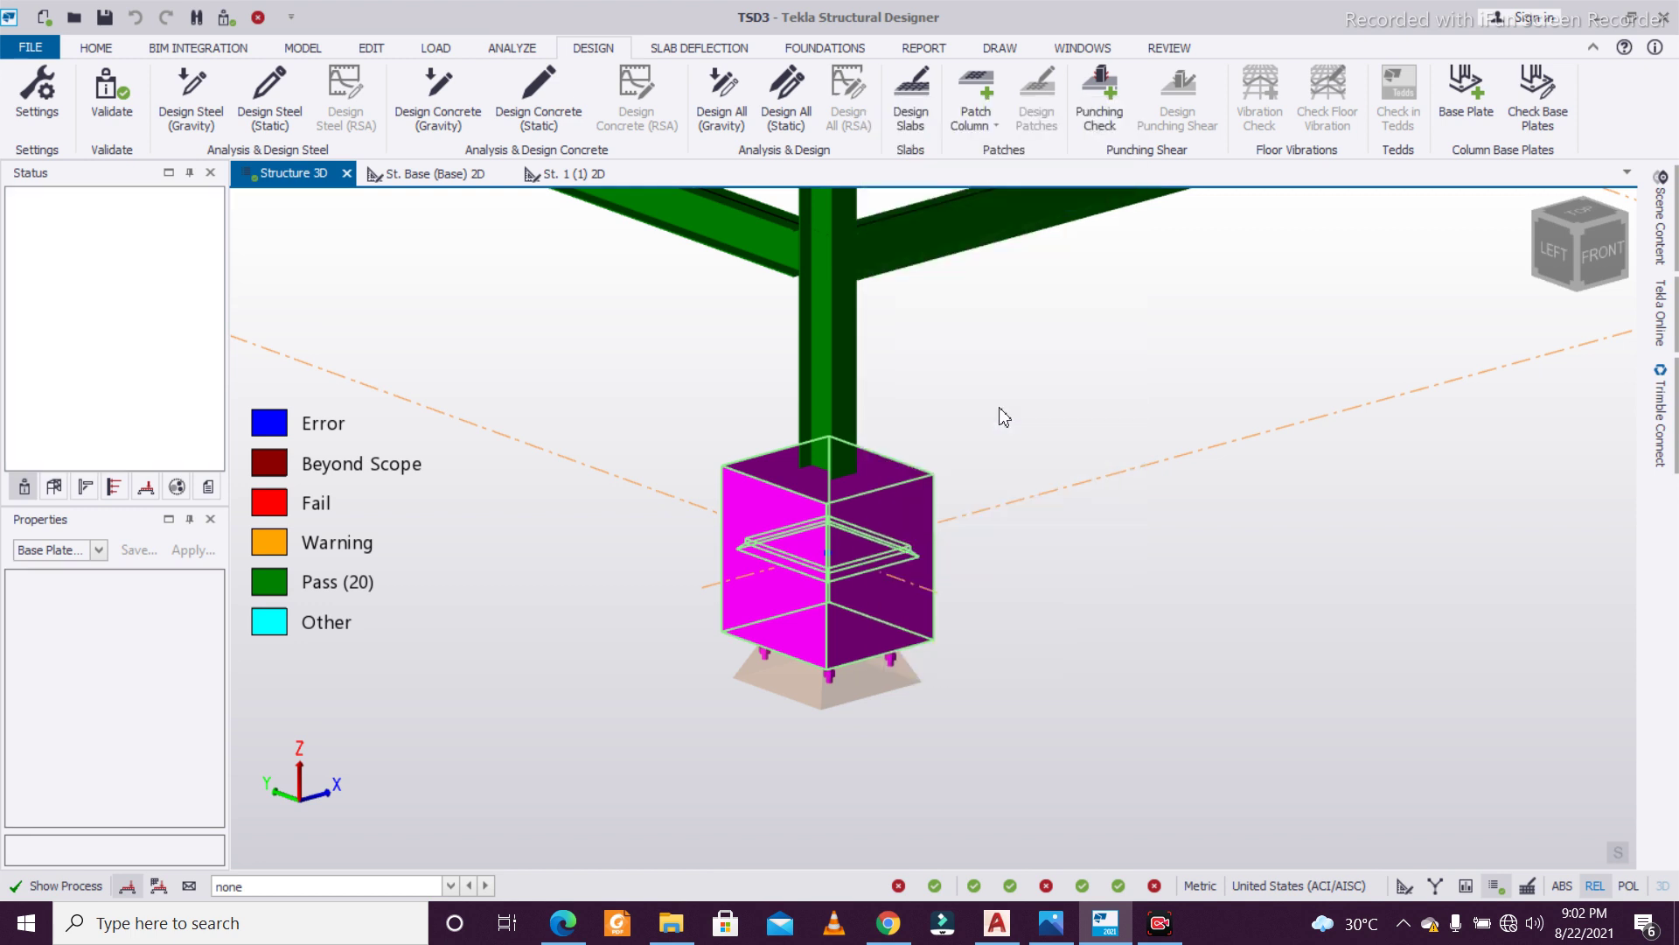
pyautogui.keyDown('ctrl'); pyautogui.scroll(5, 956, 474); pyautogui.keyUp('ctrl')
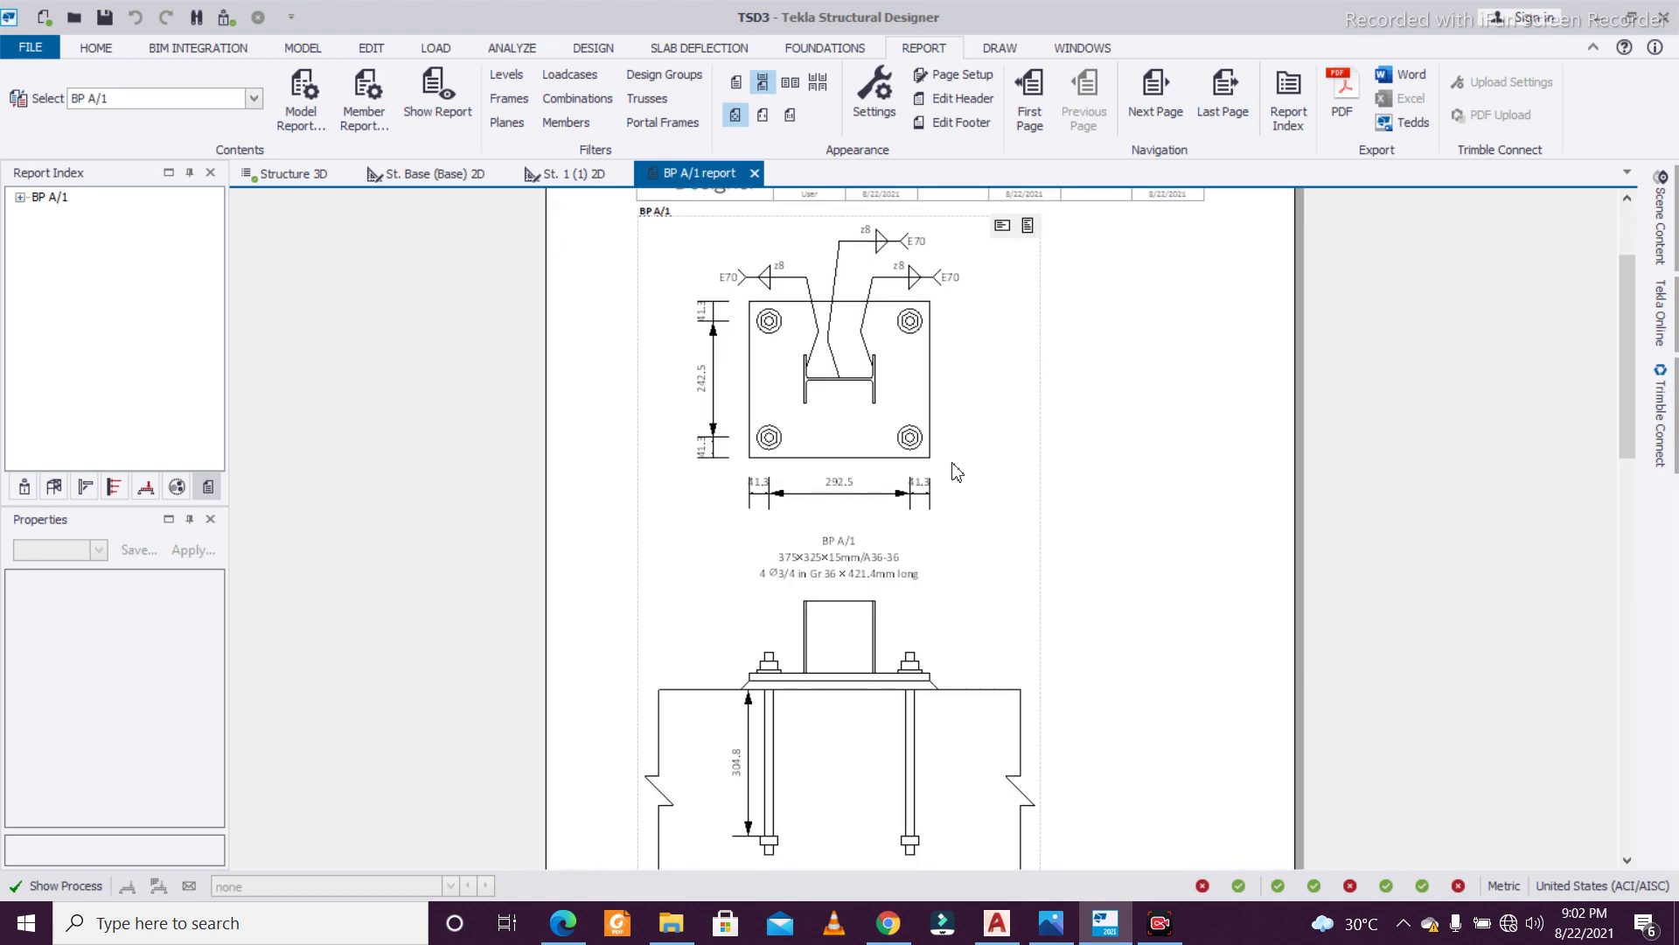
pyautogui.keyDown('ctrl'); pyautogui.scroll(1, 604, 306); pyautogui.keyUp('ctrl')
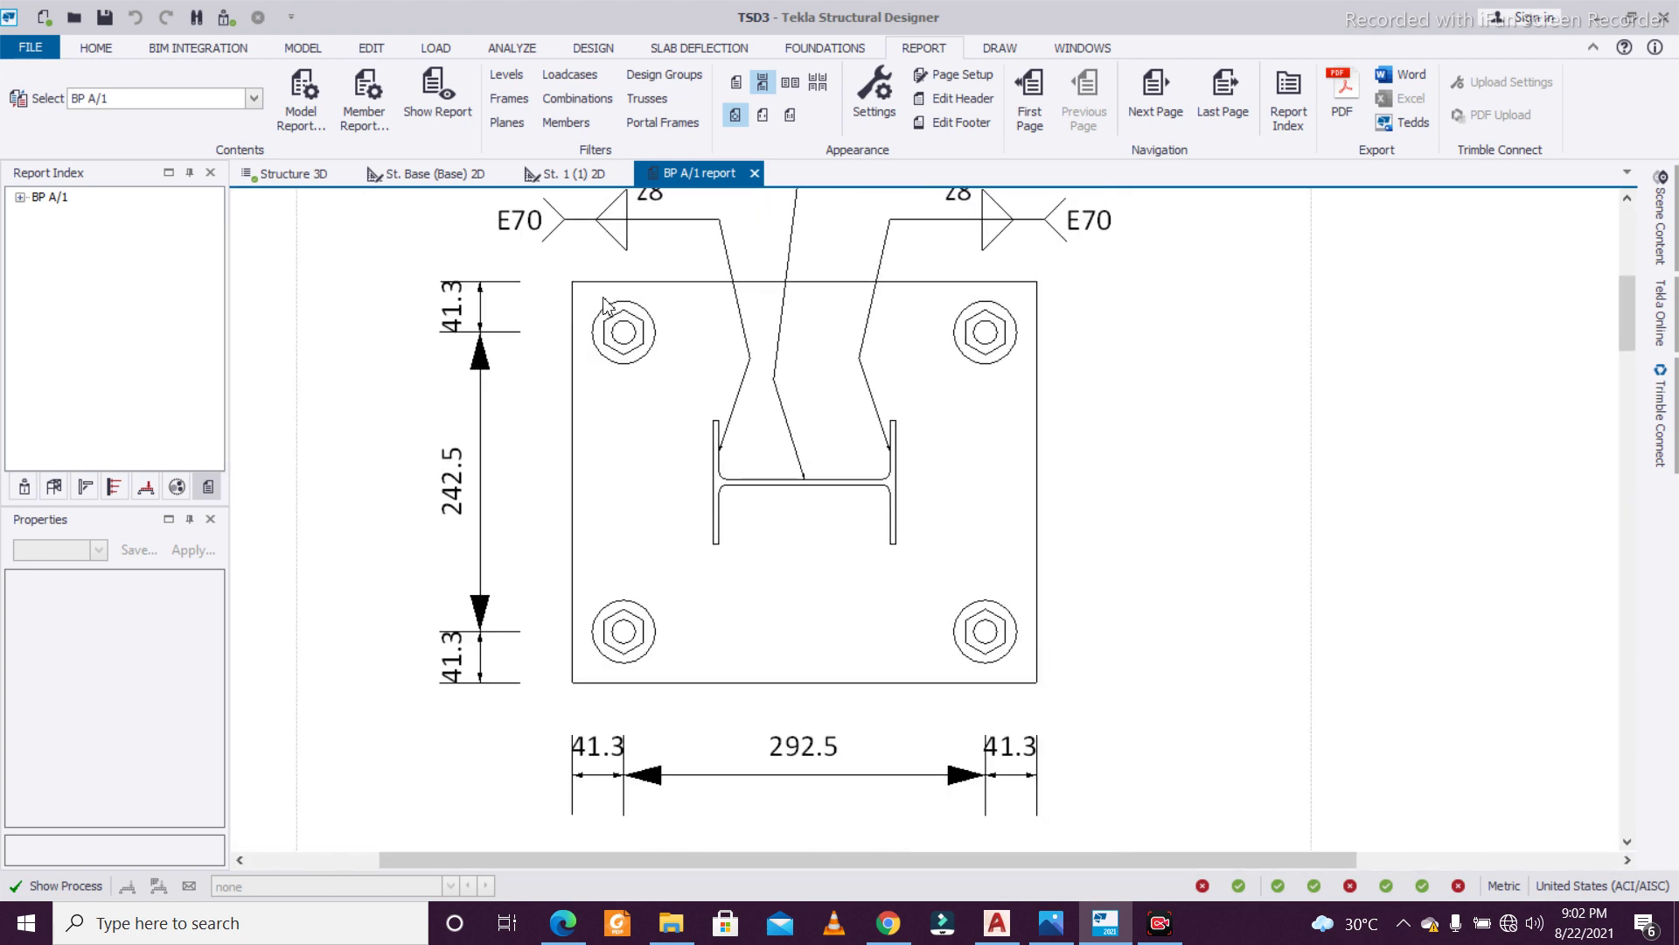
pyautogui.scroll(-15, 603, 306)
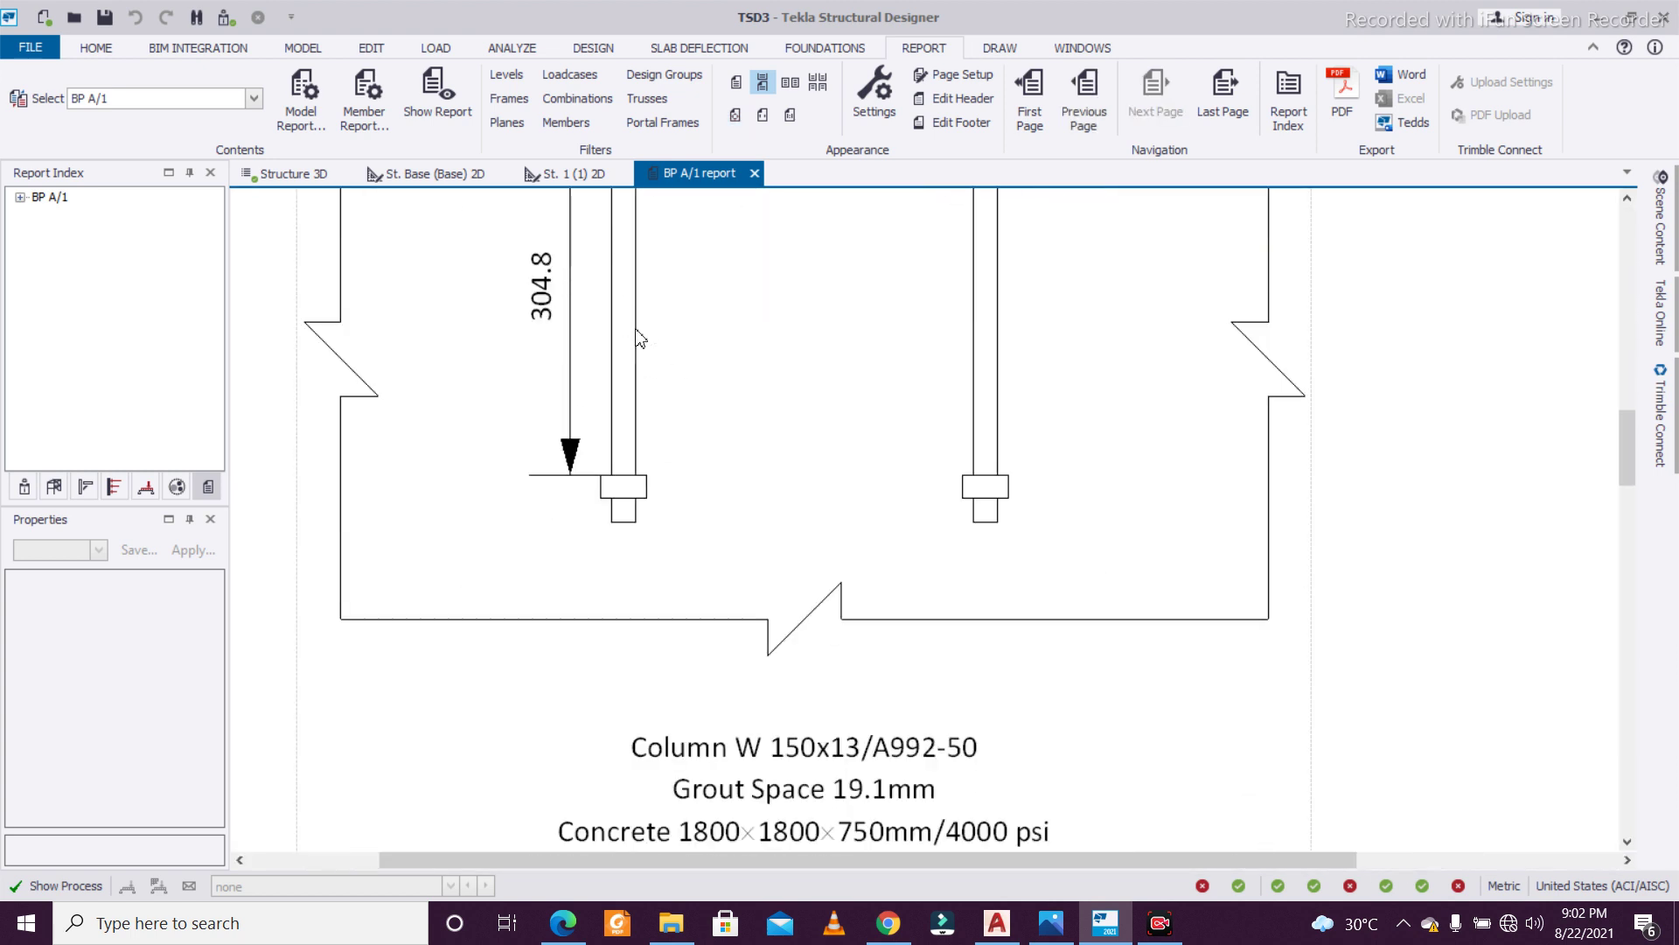
pyautogui.keyDown('ctrl'); pyautogui.scroll(-2, 641, 339); pyautogui.keyUp('ctrl')
pyautogui.scroll(-5, 691, 481)
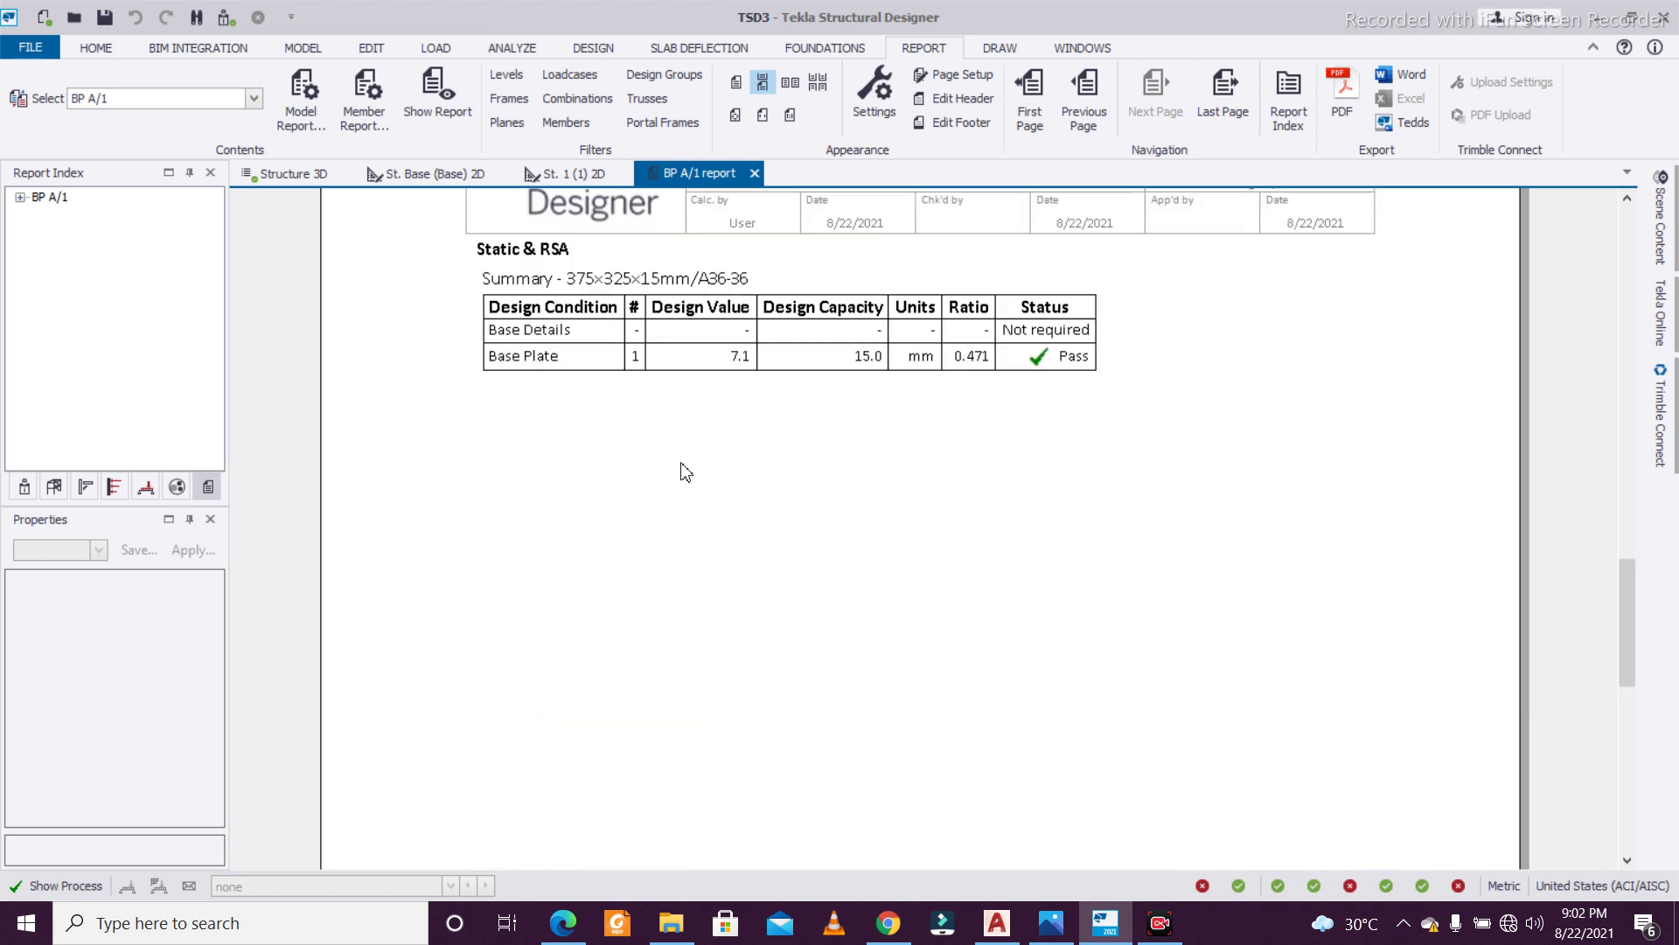
pyautogui.scroll(1, 752, 508)
pyautogui.scroll(7, 917, 567)
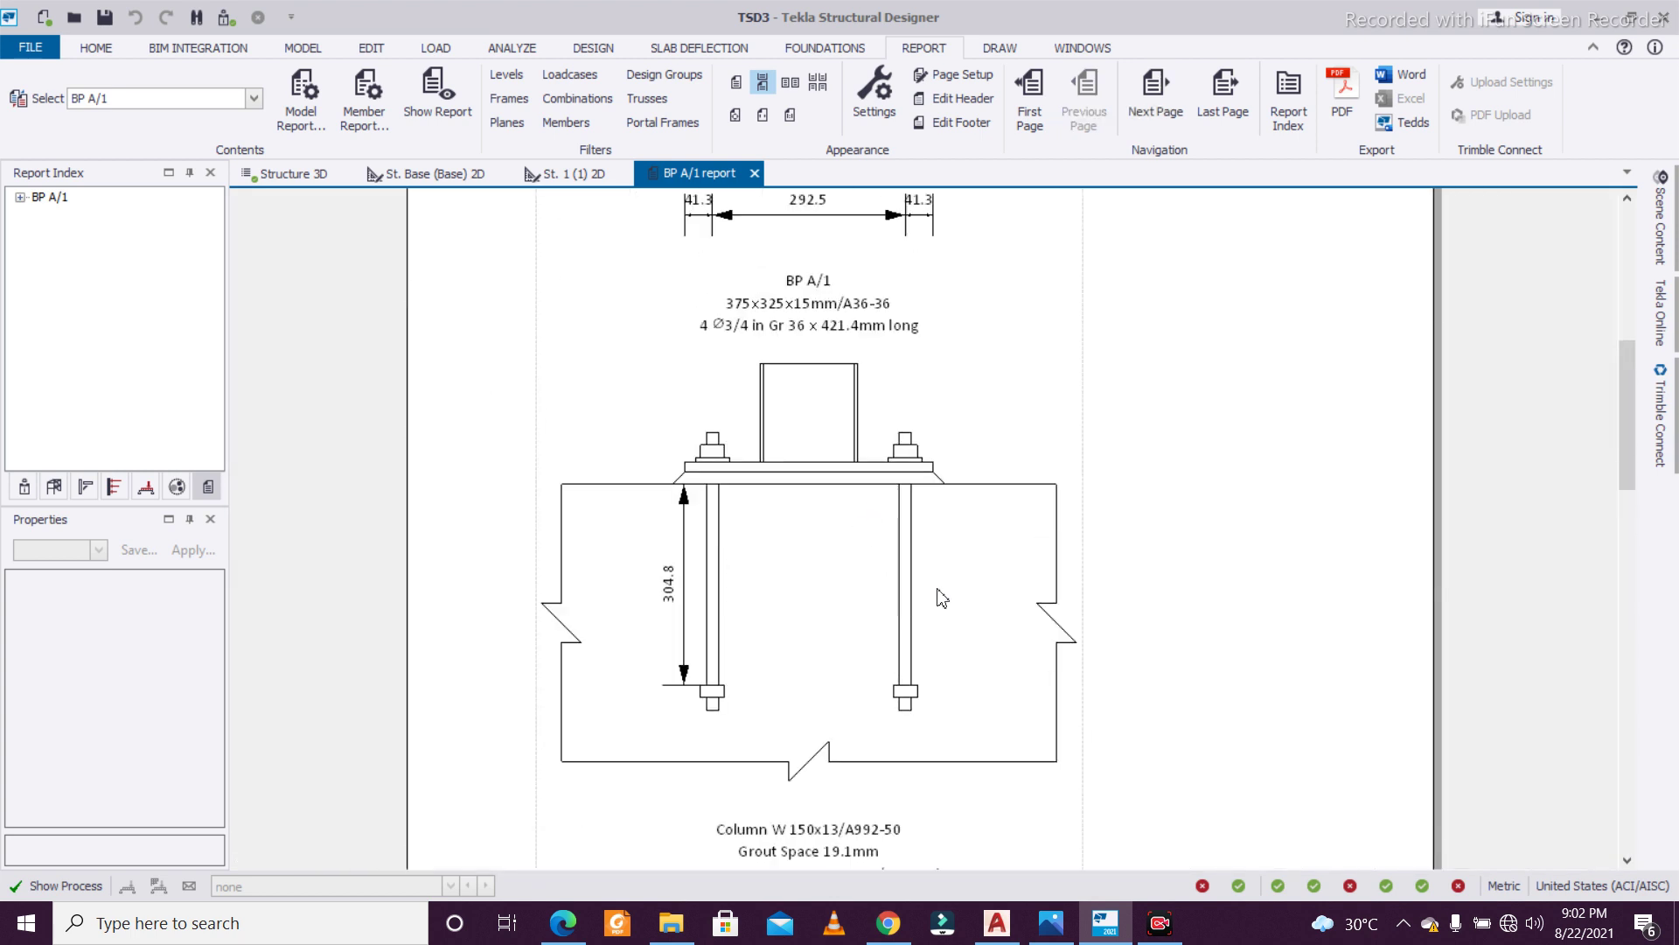
pyautogui.scroll(6, 942, 598)
pyautogui.scroll(-3, 942, 598)
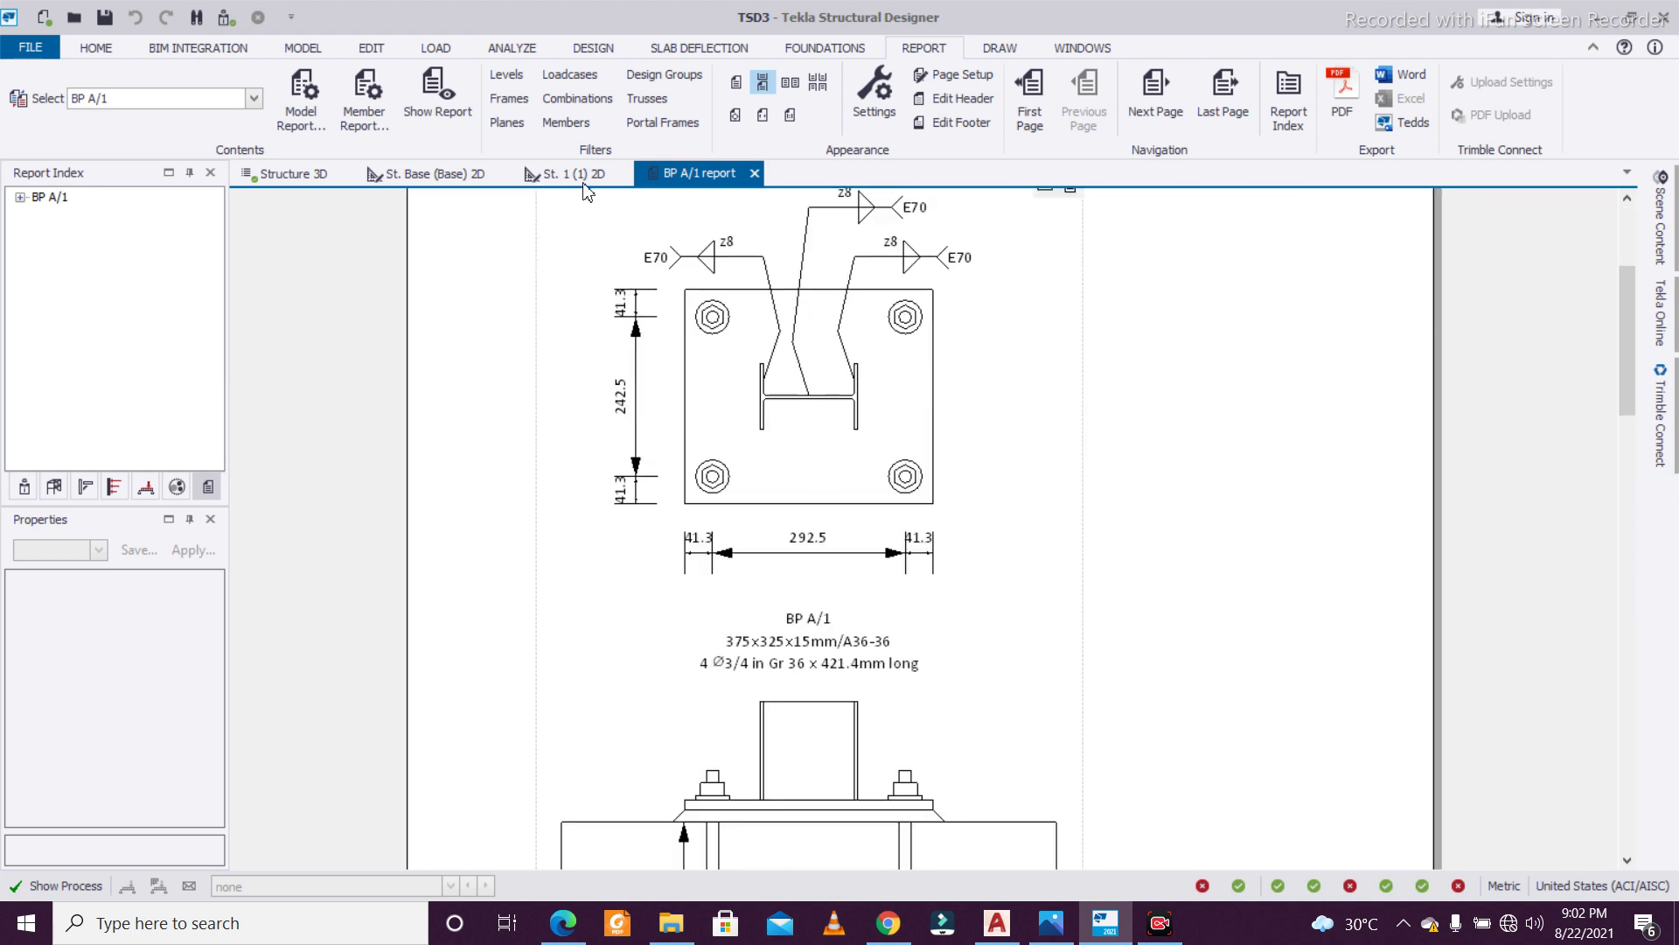
pyautogui.scroll(2, 853, 458)
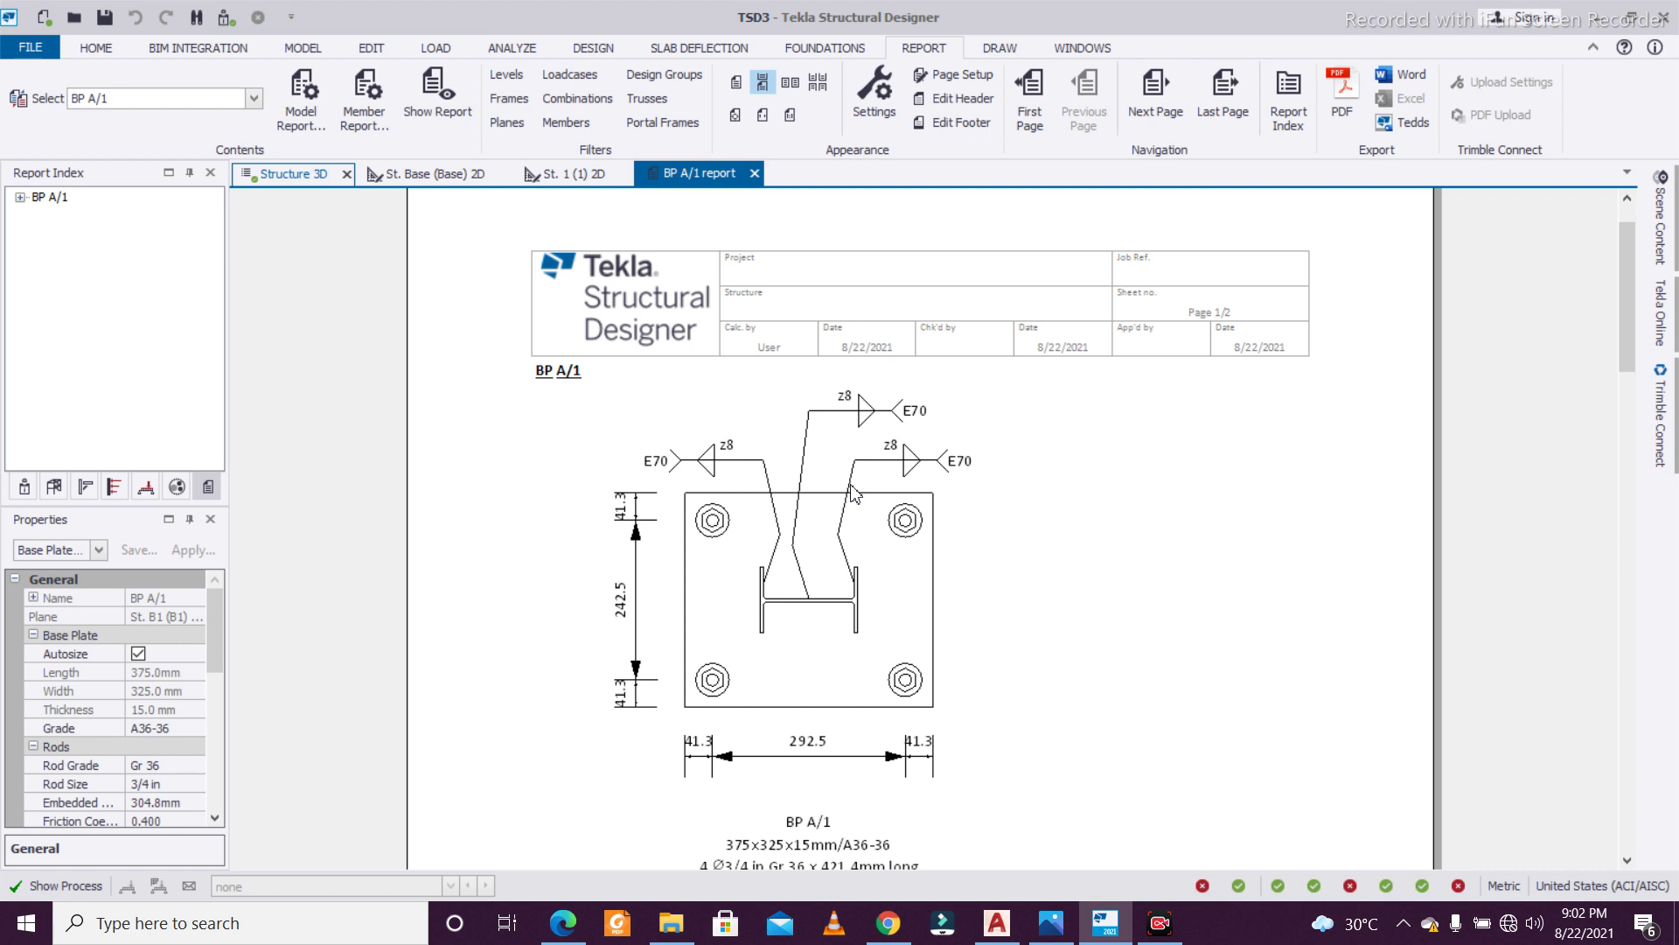
# Clear the current selection, zoom in on the frame base, and select base plate BP A/1
pyautogui.scroll(-5, 963, 592)
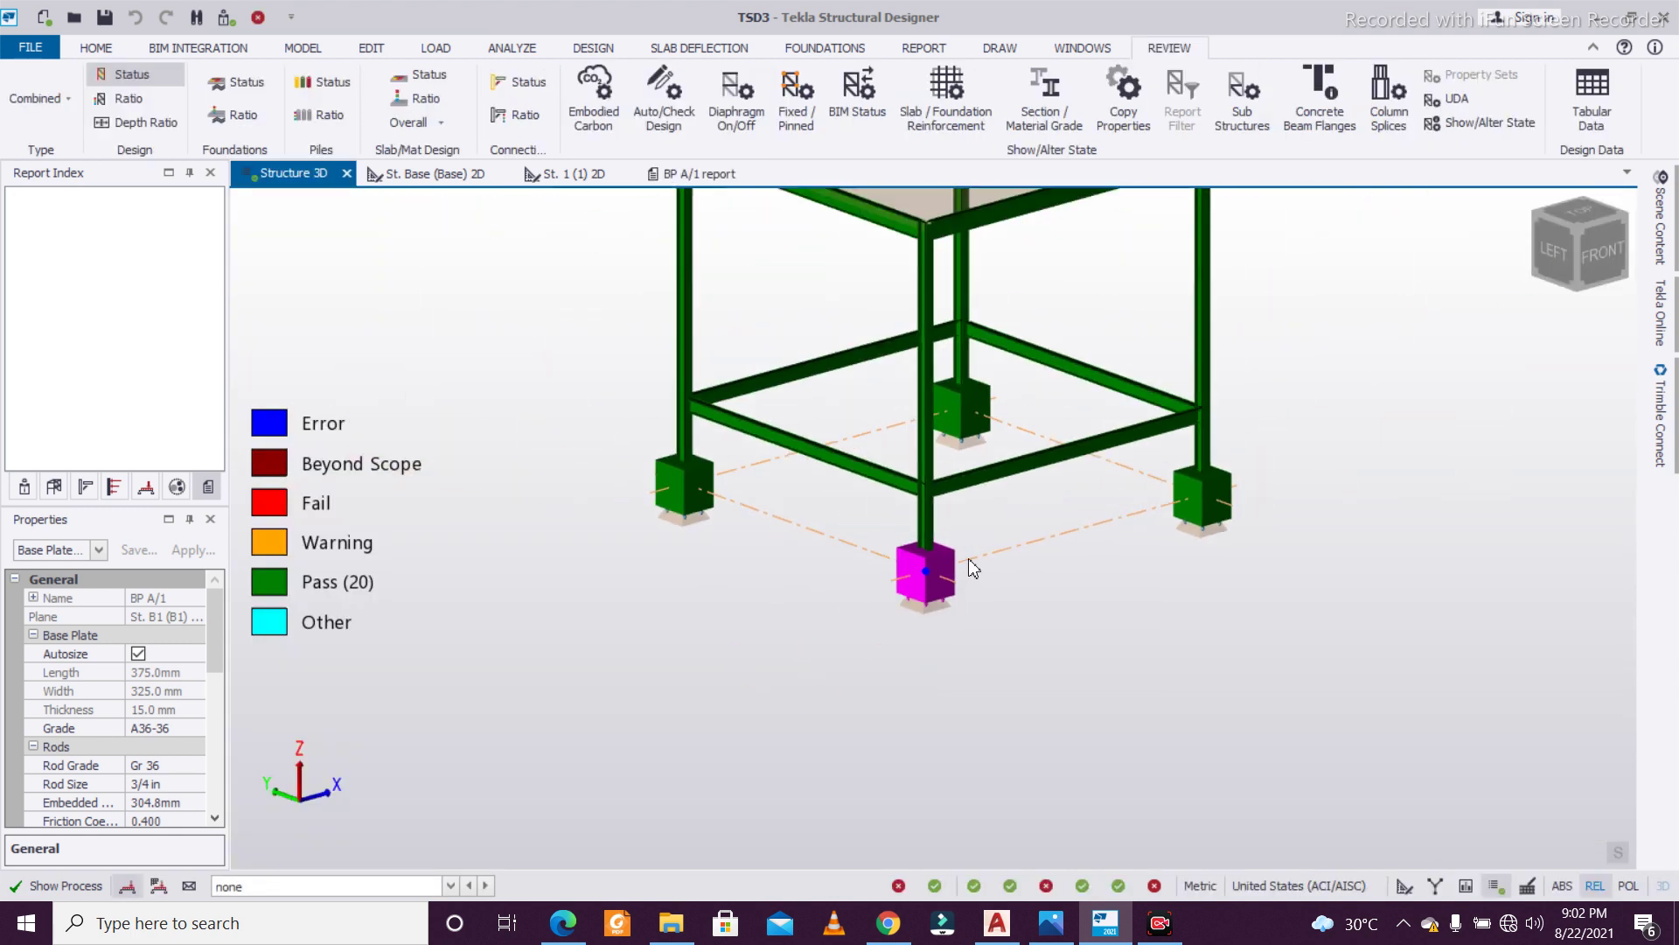
pyautogui.click(972, 567)
pyautogui.scroll(-2, 968, 562)
pyautogui.scroll(2, 1005, 554)
pyautogui.scroll(-1, 1053, 717)
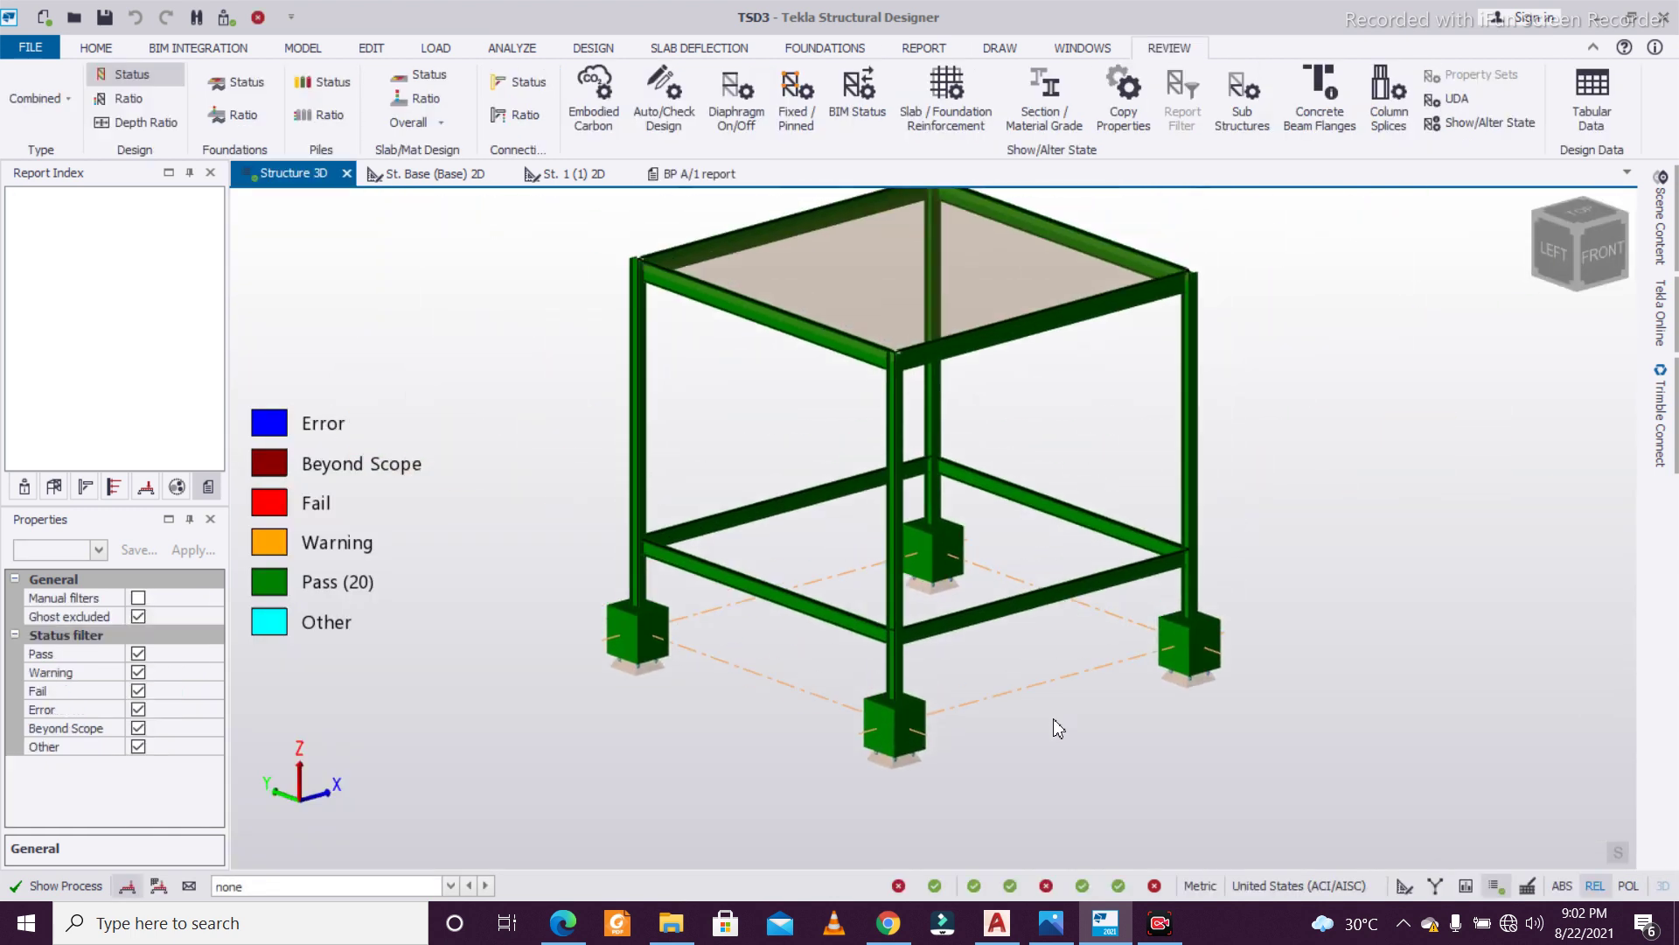
pyautogui.scroll(-1, 1039, 668)
pyautogui.scroll(-1, 985, 637)
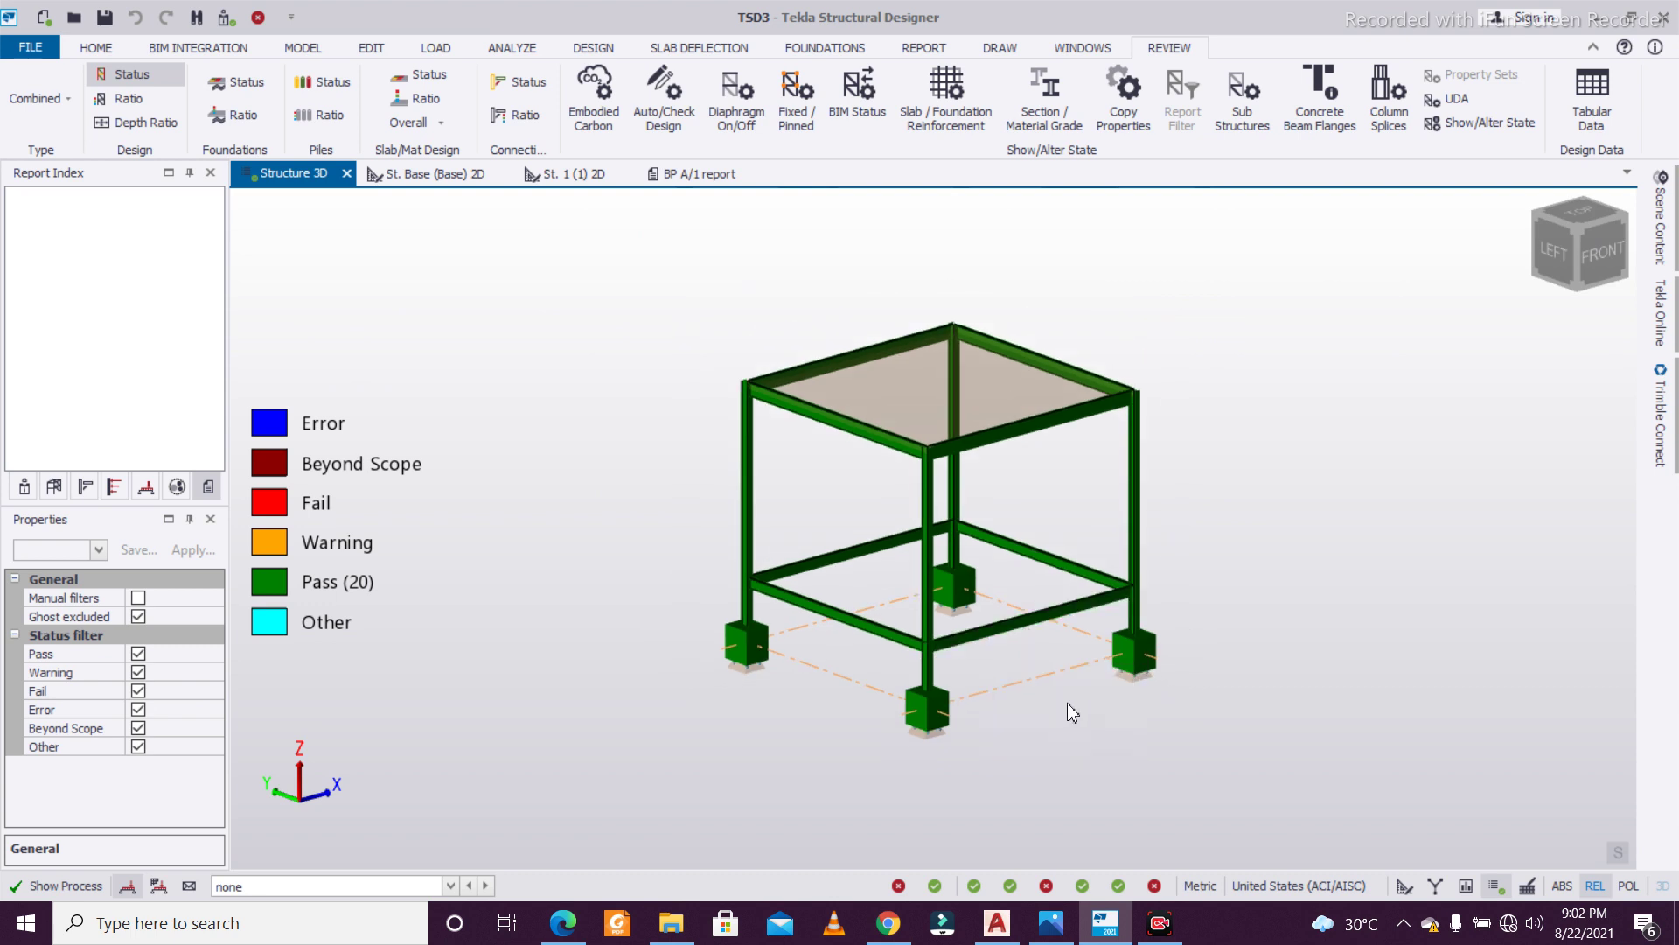
pyautogui.scroll(4, 1127, 678)
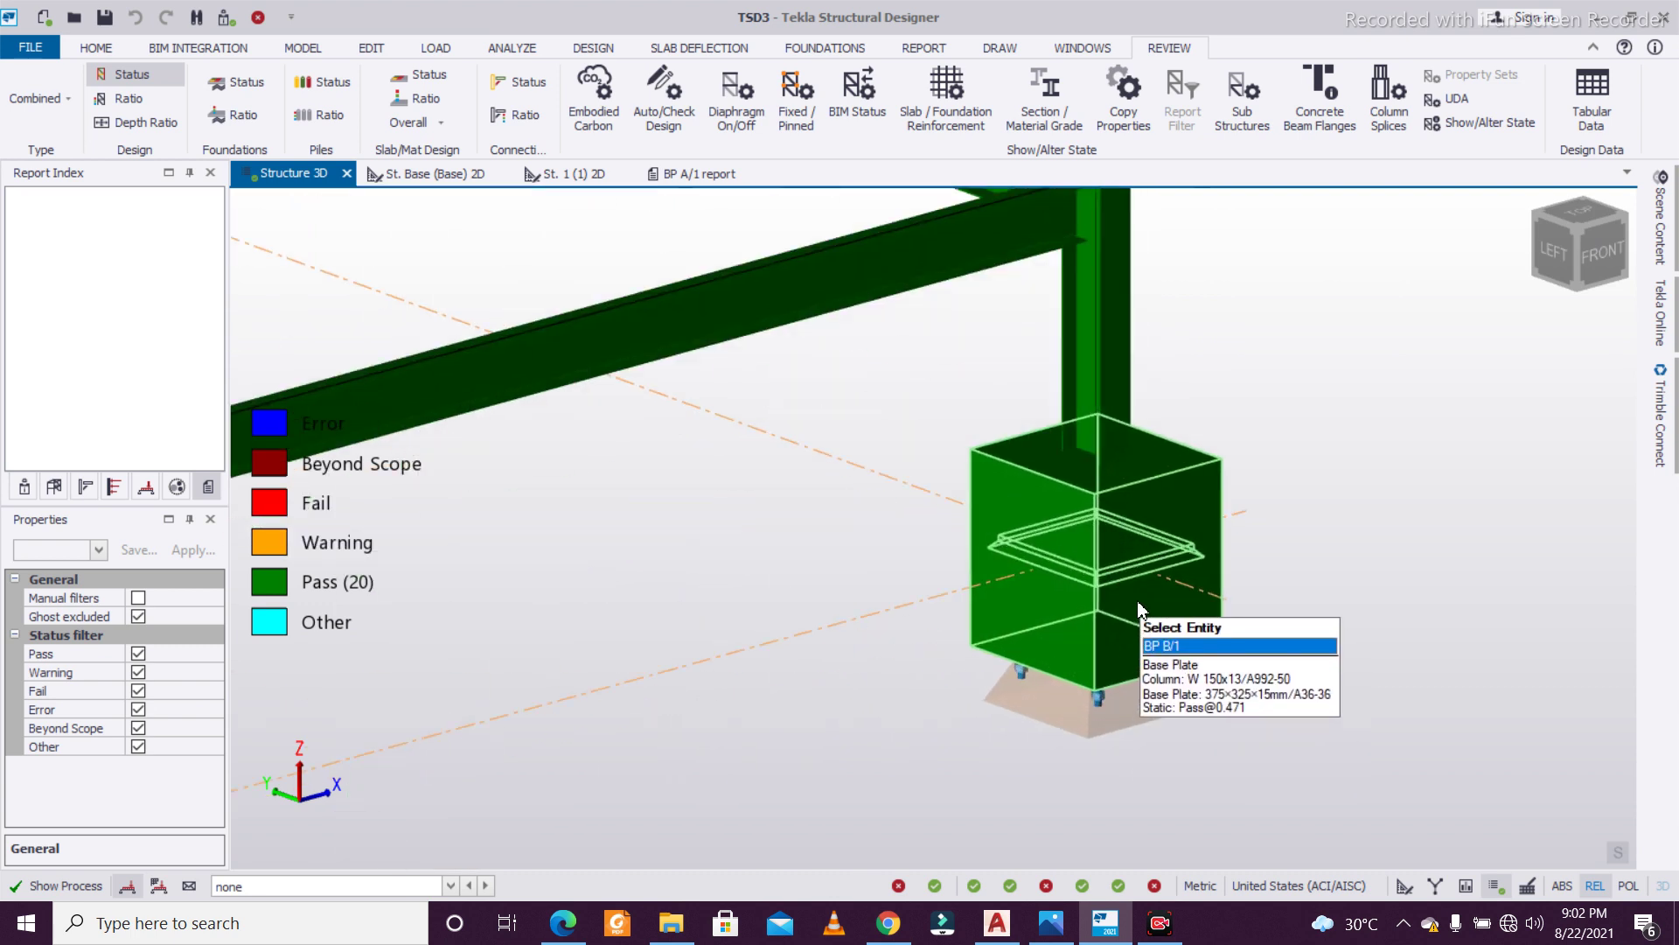
pyautogui.scroll(-5, 1142, 605)
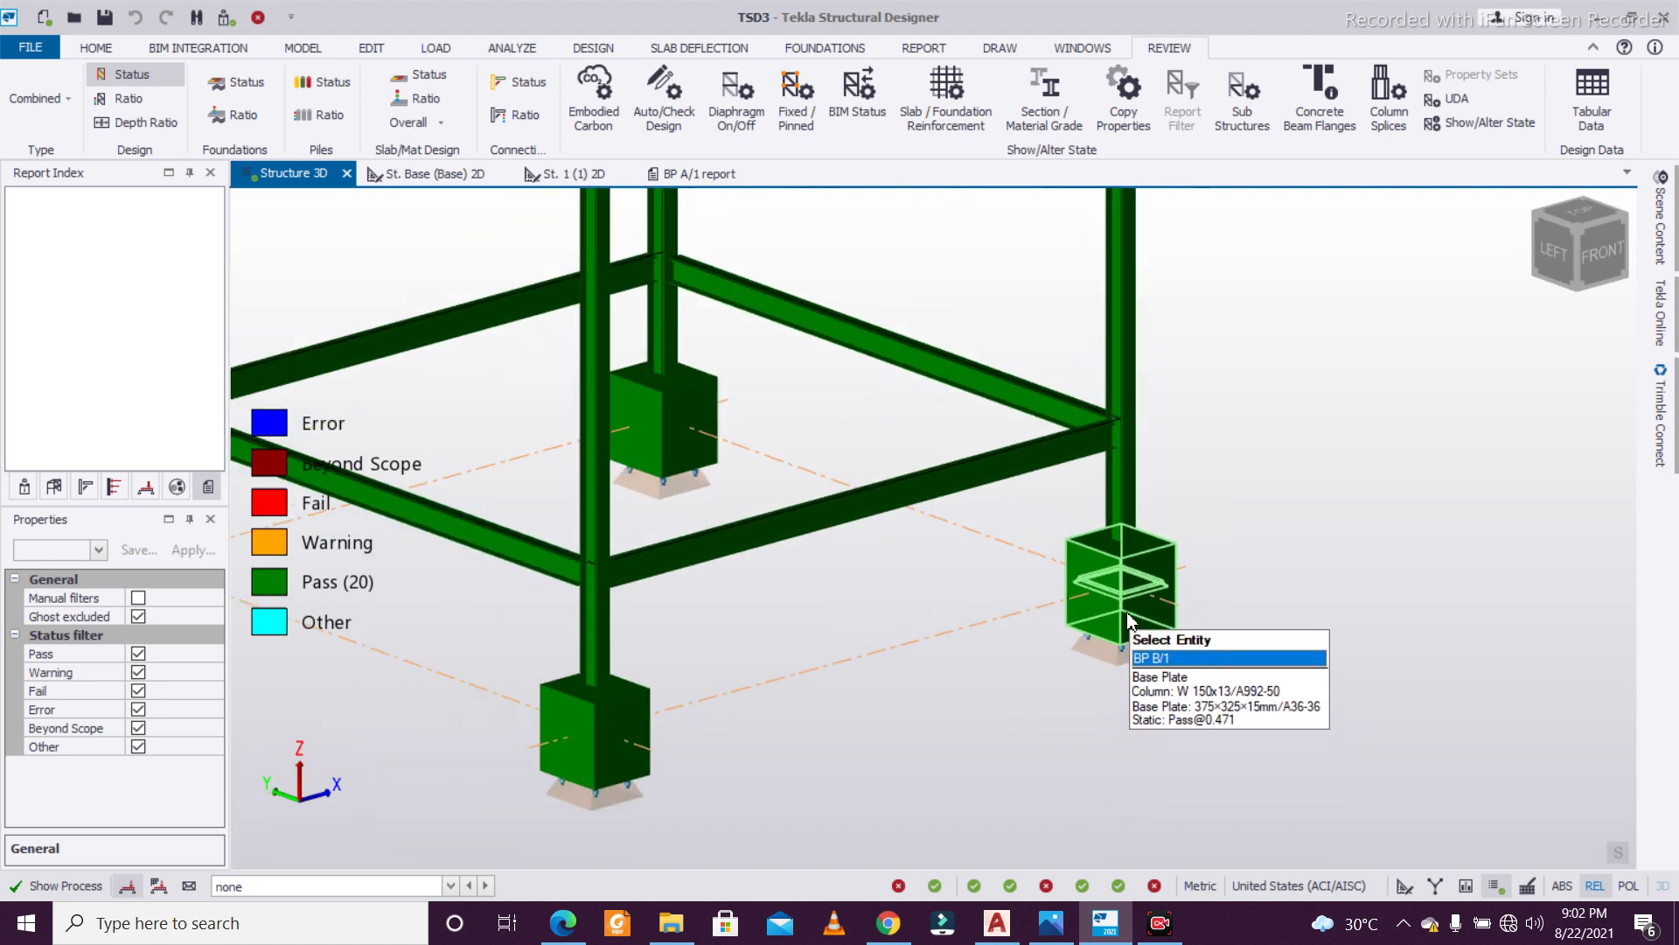
pyautogui.scroll(5, 995, 673)
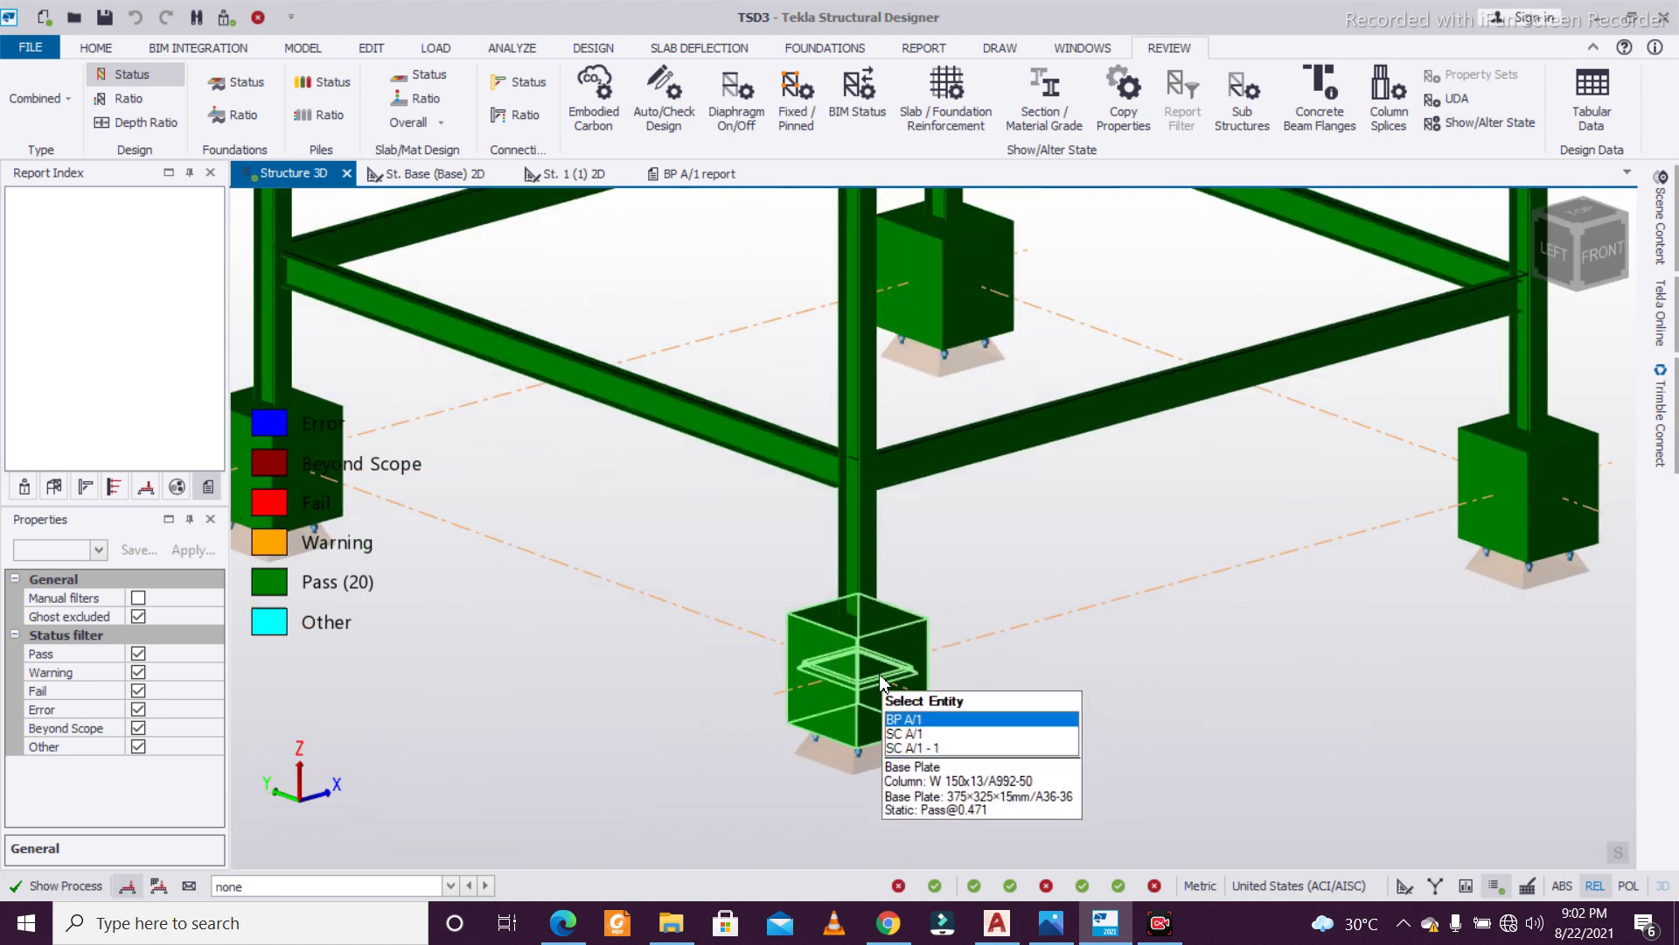
pyautogui.click(901, 709)
pyautogui.scroll(3, 901, 709)
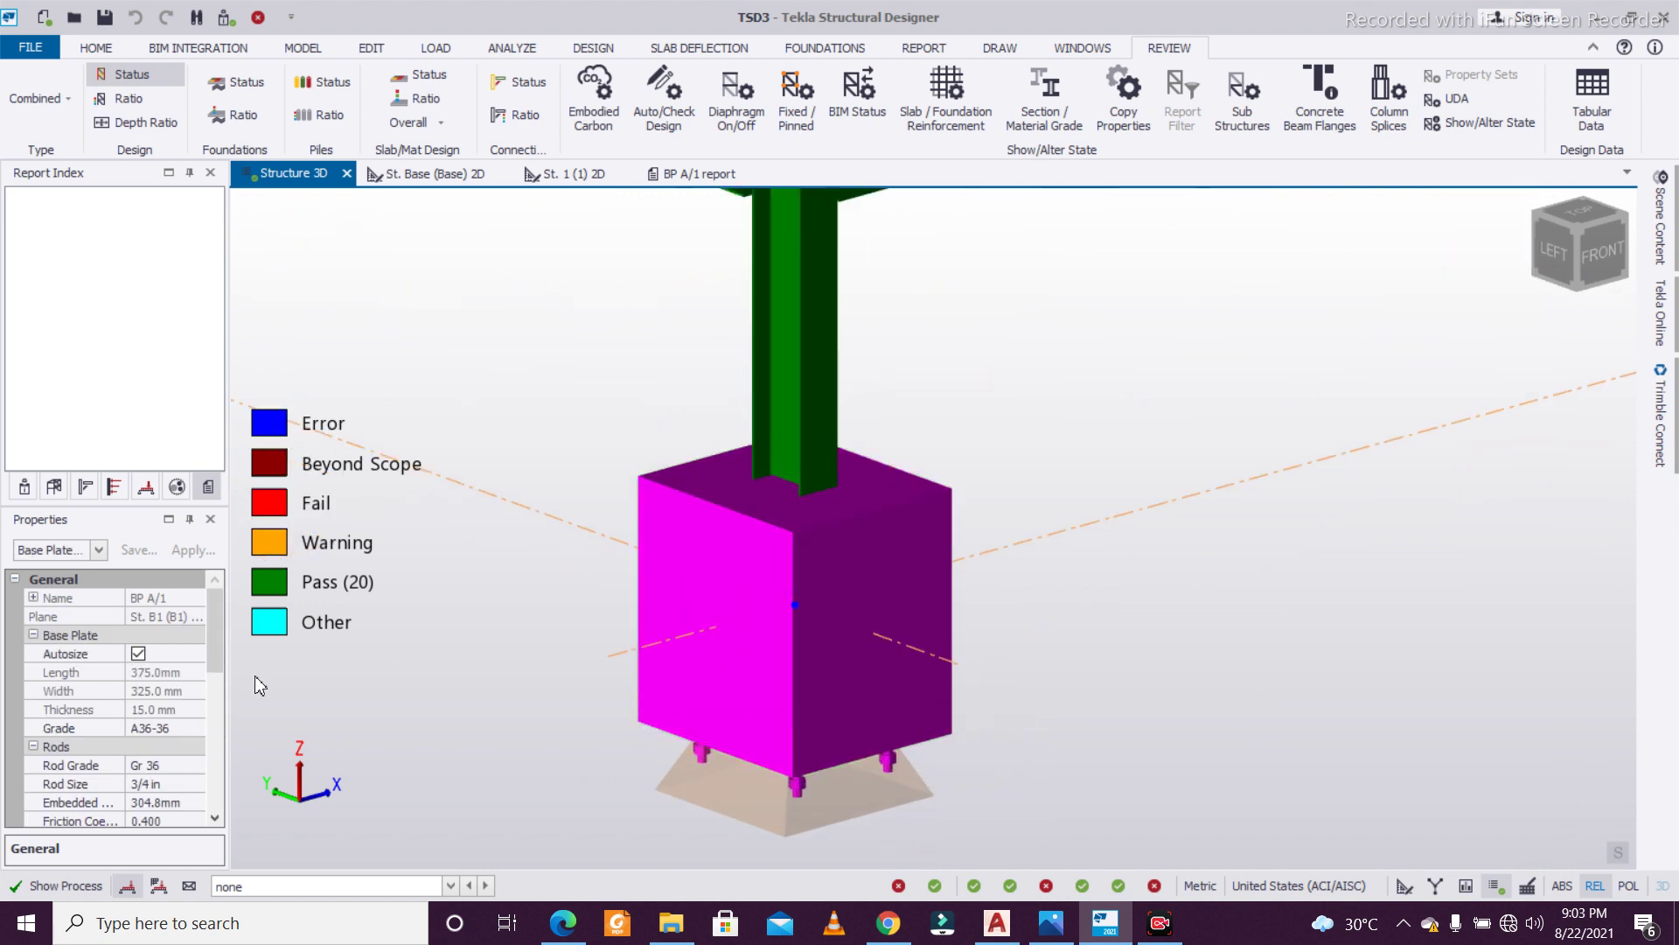
# Turn off auto-sizing for BP A/1 and set its length to 400 mm and thickness to 18.0 mm
pyautogui.scroll(-1, 220, 652)
pyautogui.scroll(1, 232, 674)
pyautogui.click(137, 654)
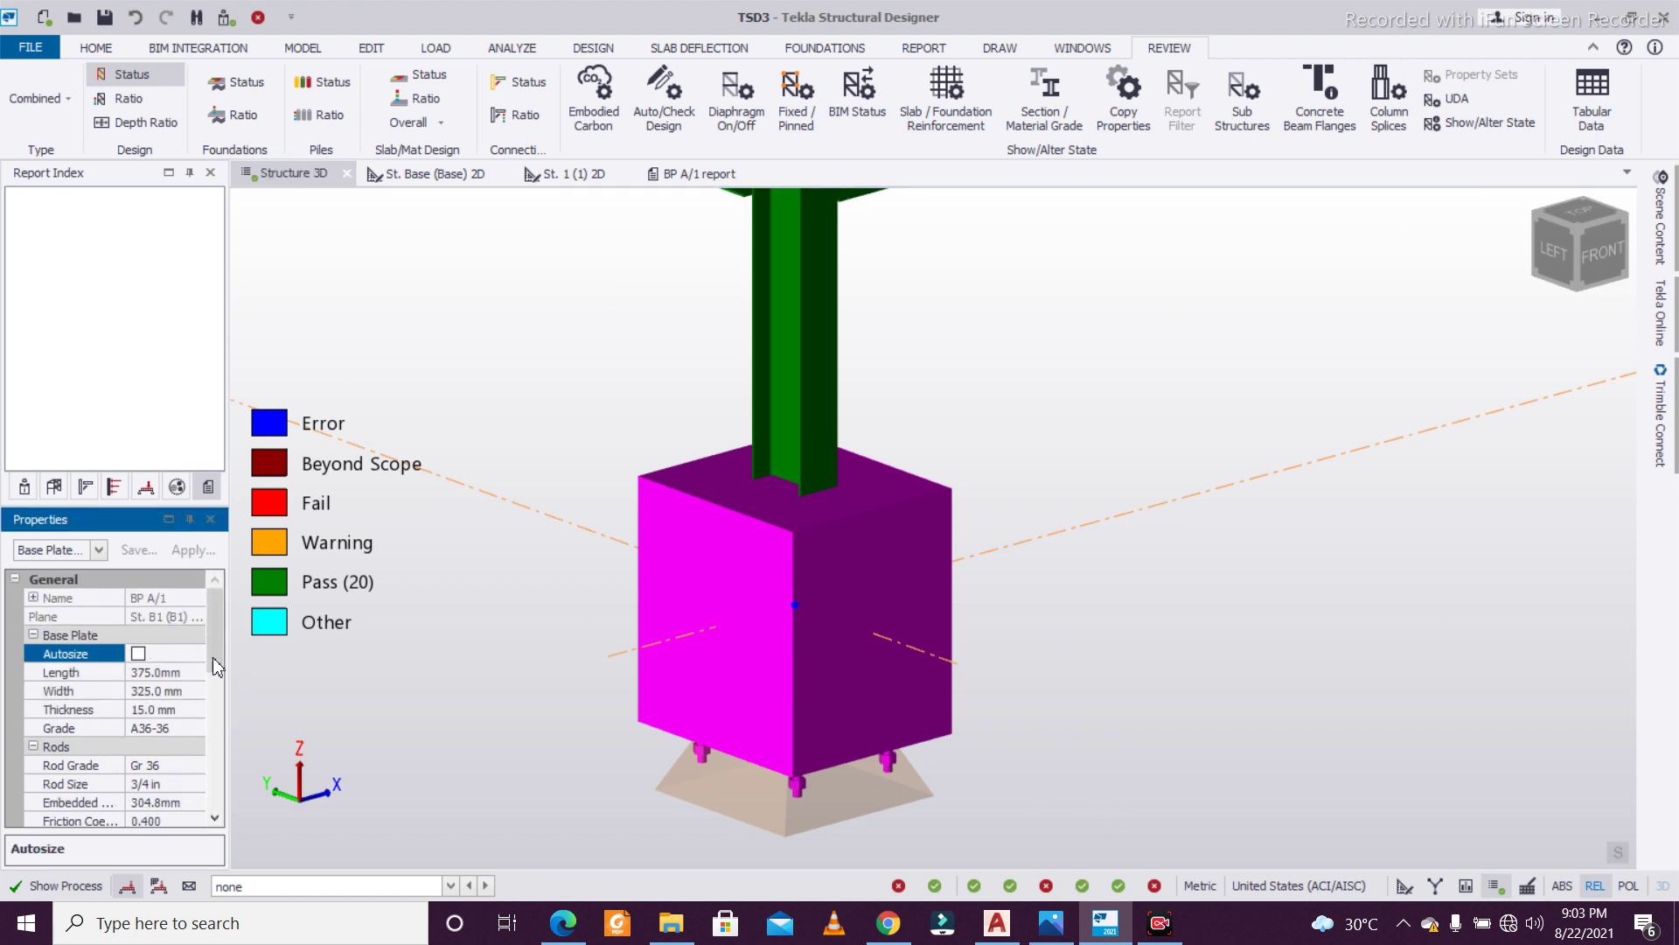
pyautogui.scroll(-1, 218, 665)
pyautogui.click(183, 634)
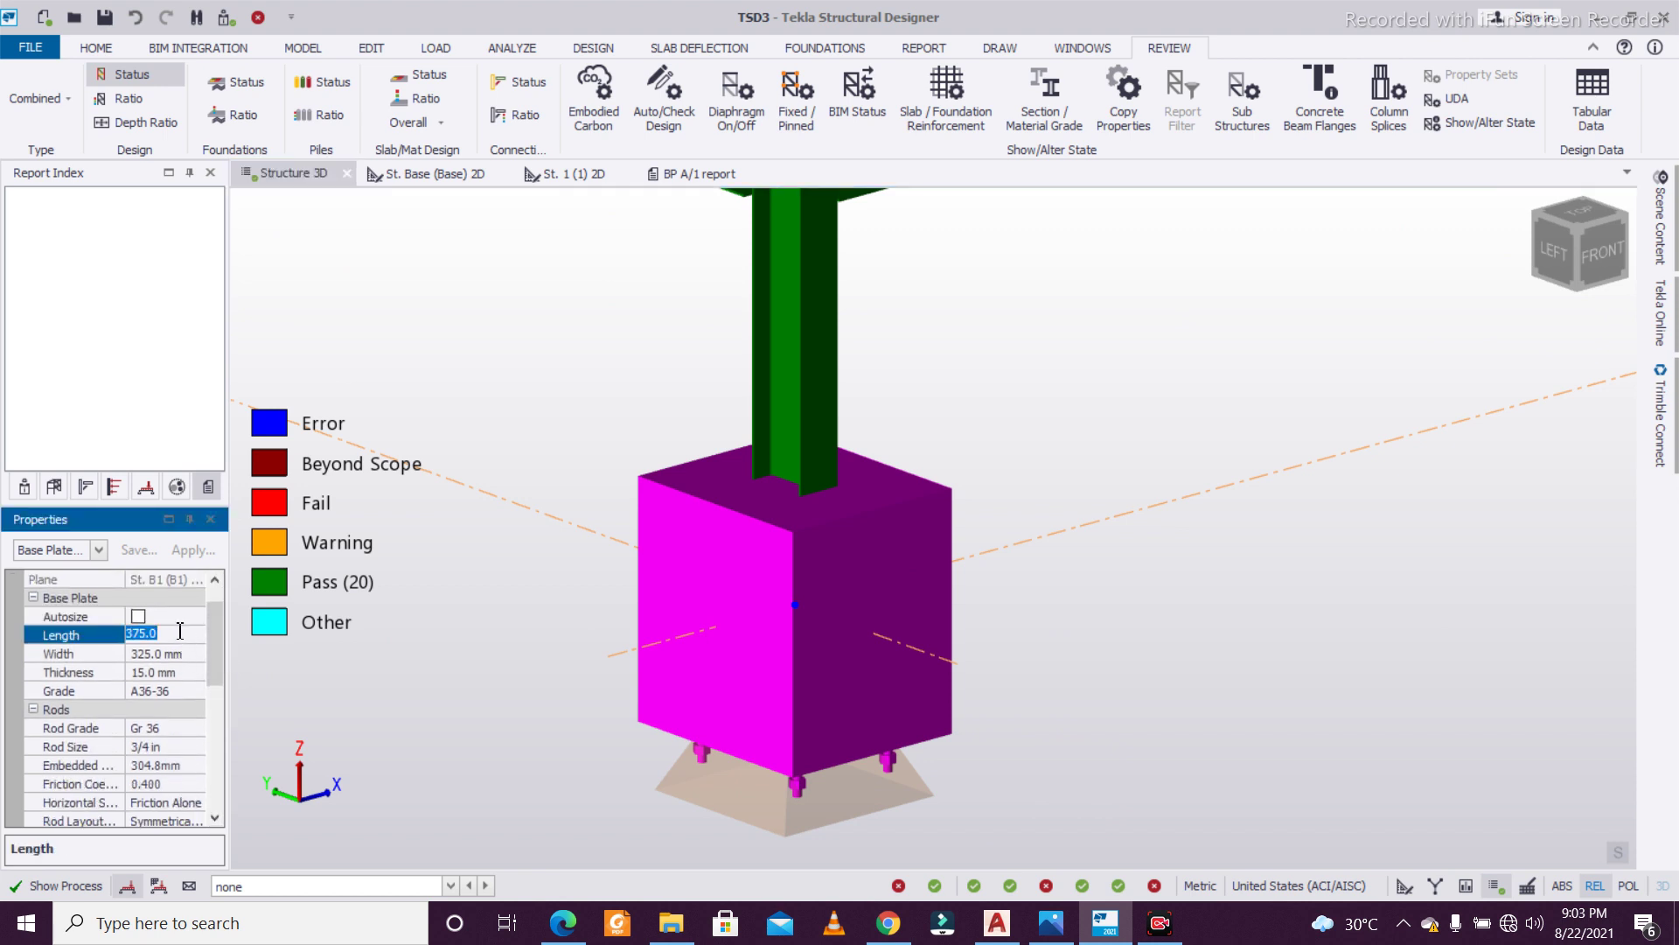
pyautogui.write('400')
pyautogui.press('Return')
pyautogui.click(193, 673)
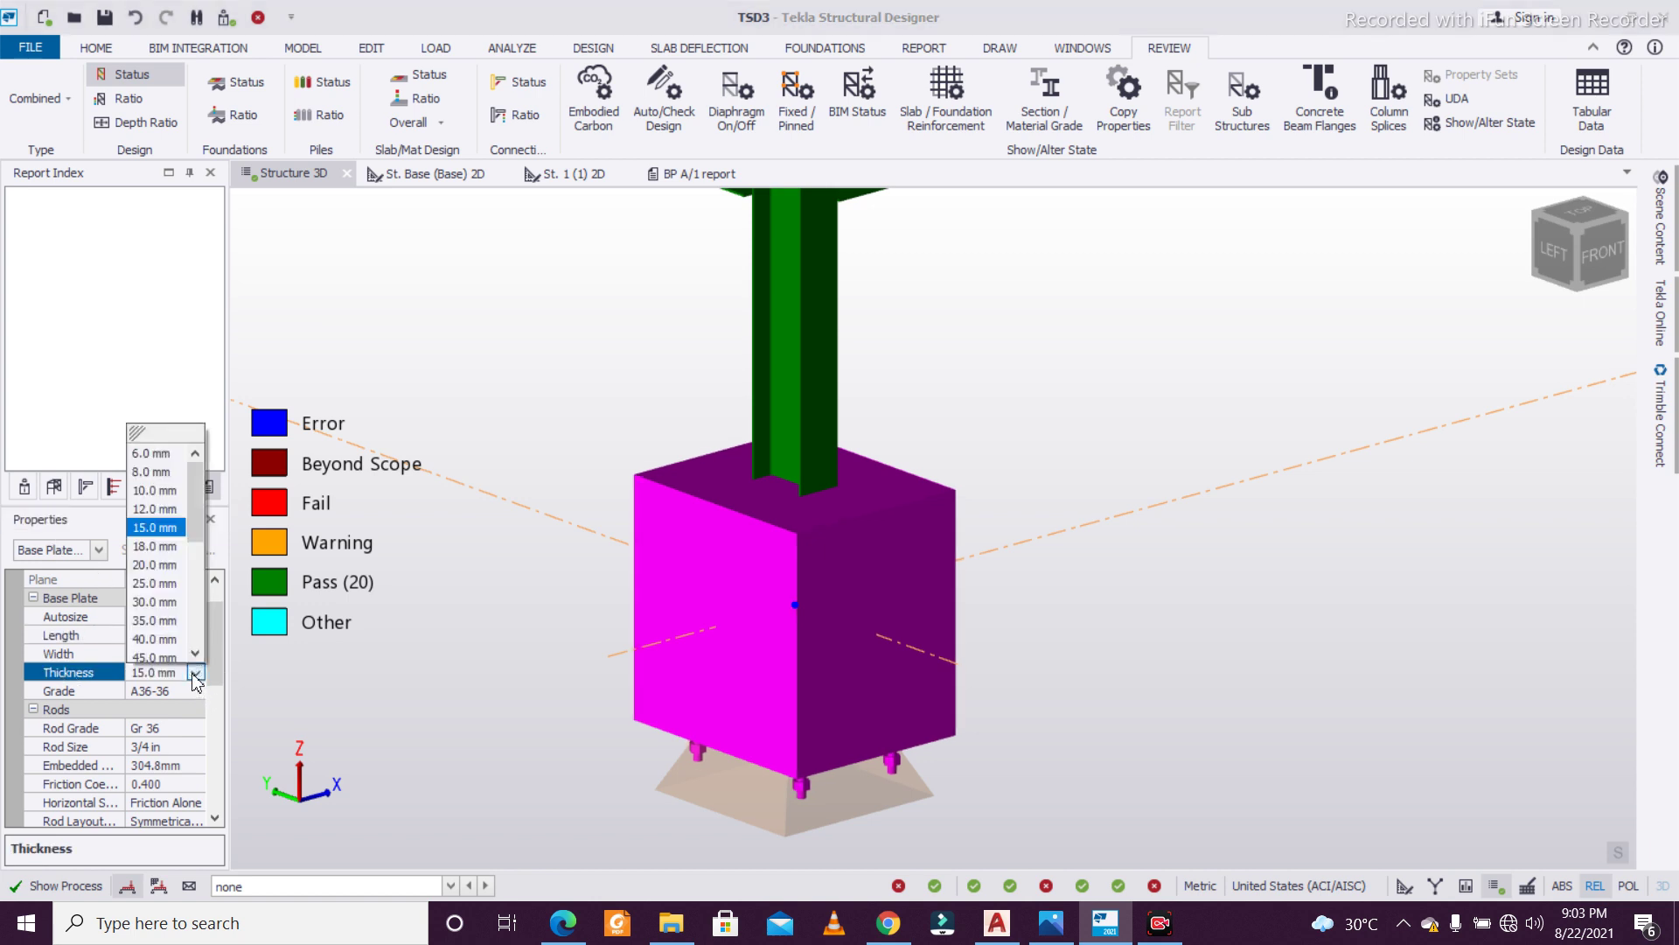
pyautogui.click(158, 551)
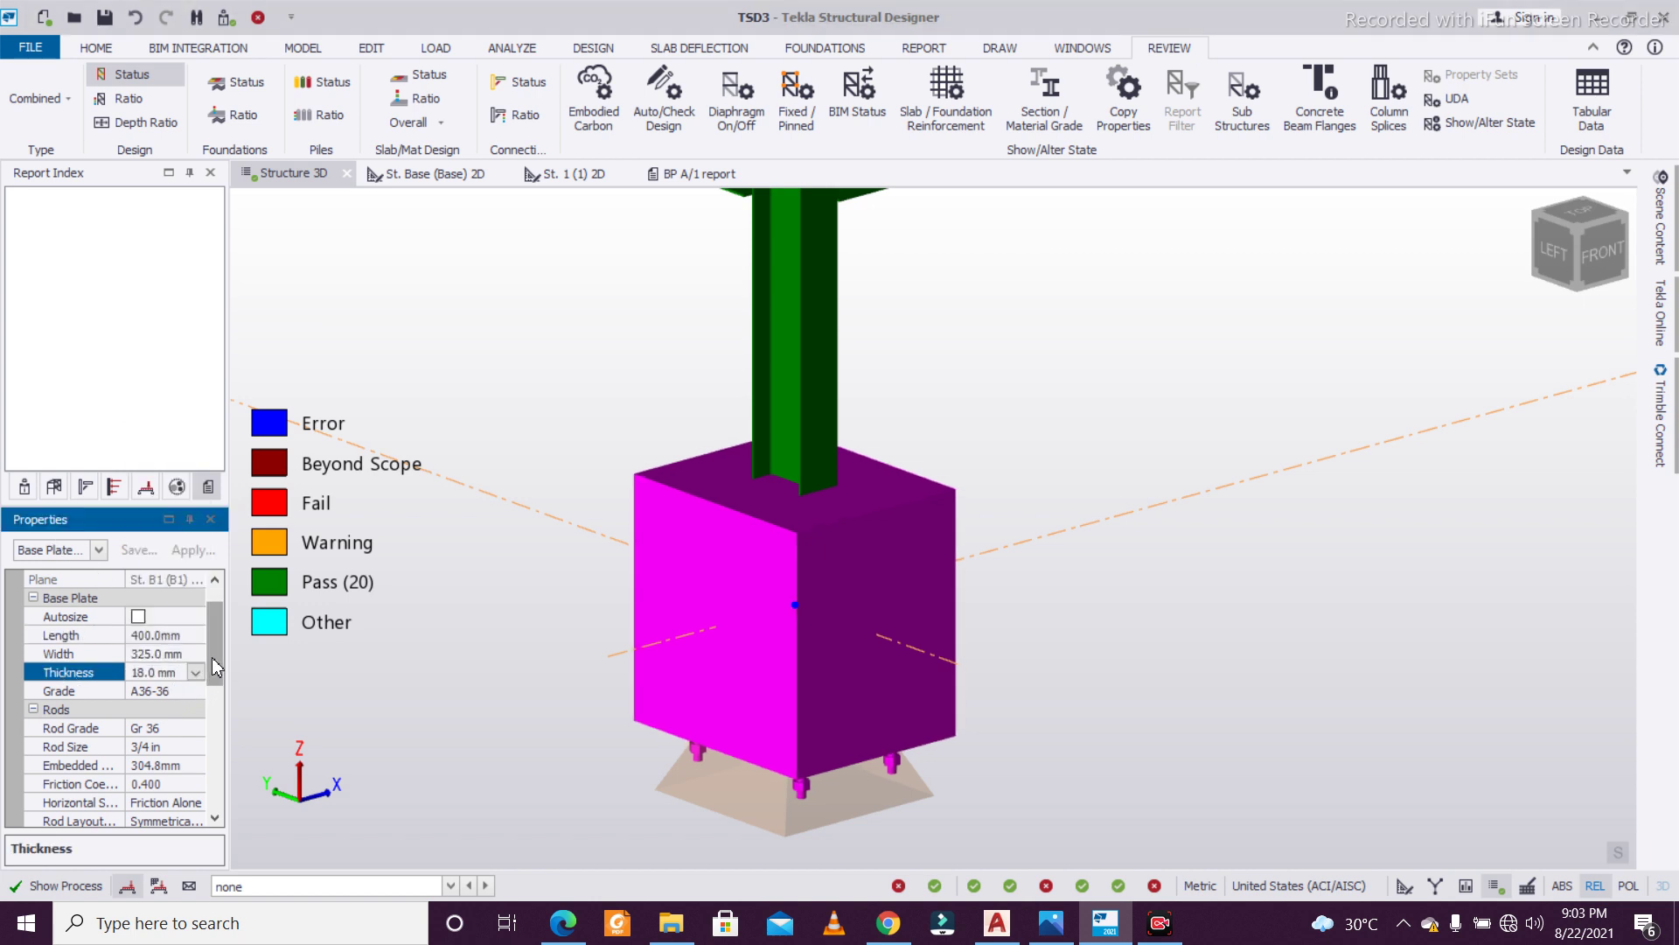
pyautogui.moveTo(211, 657); pyautogui.dragTo(242, 751)
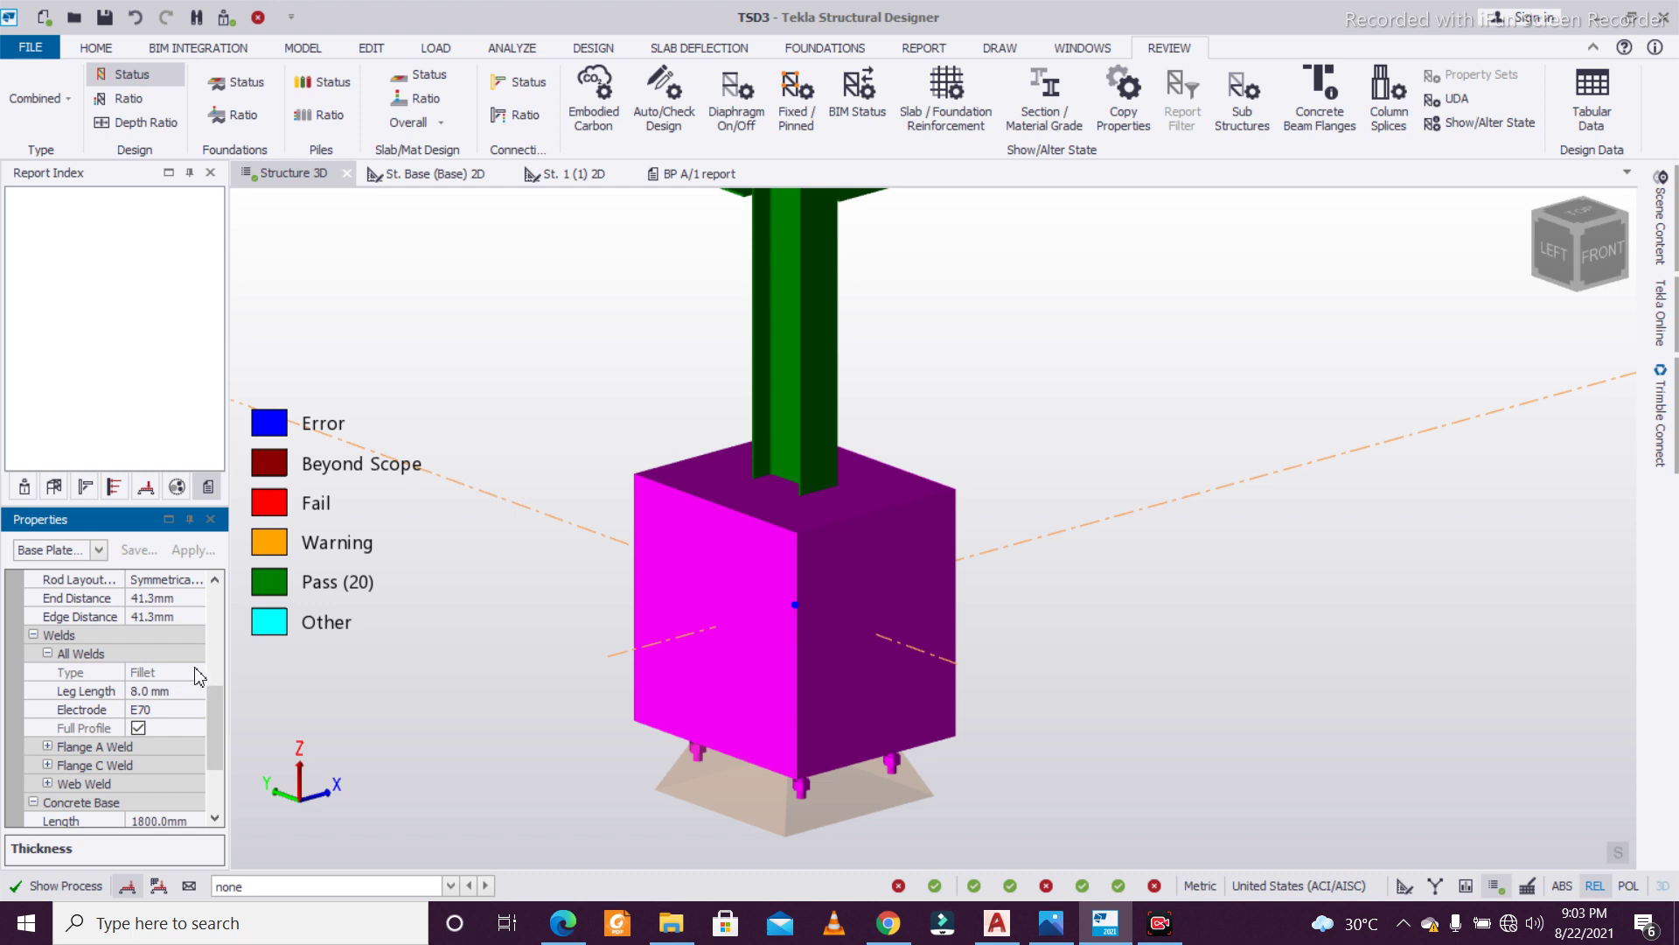
pyautogui.moveTo(219, 701); pyautogui.dragTo(230, 749)
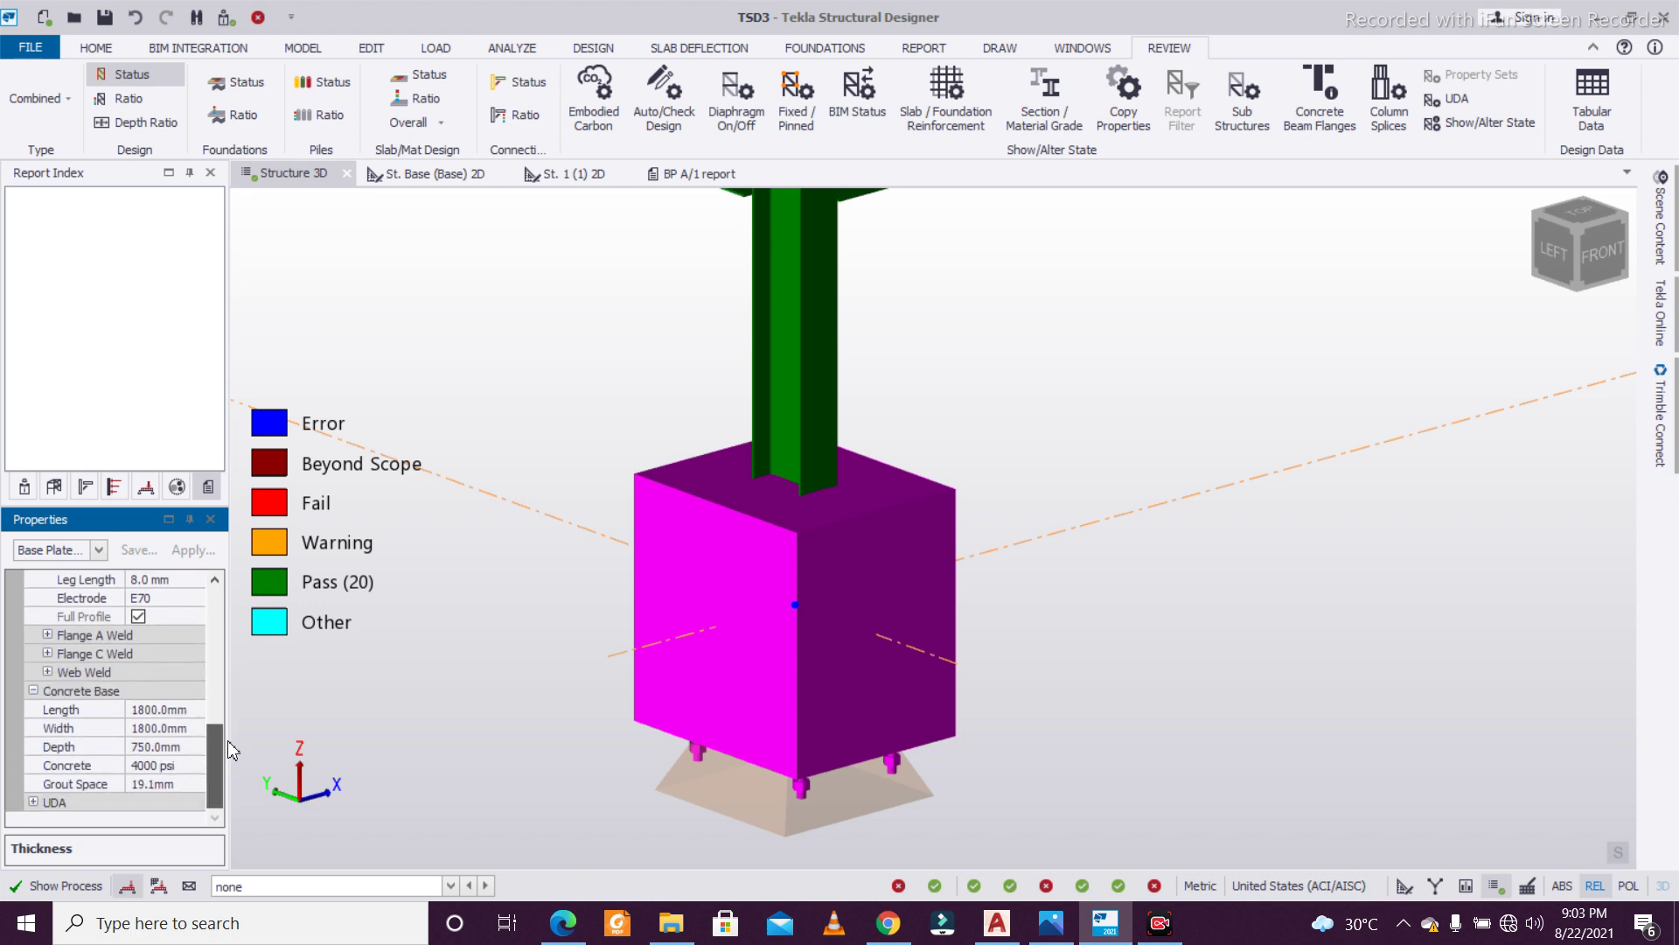
pyautogui.rightClick(769, 634)
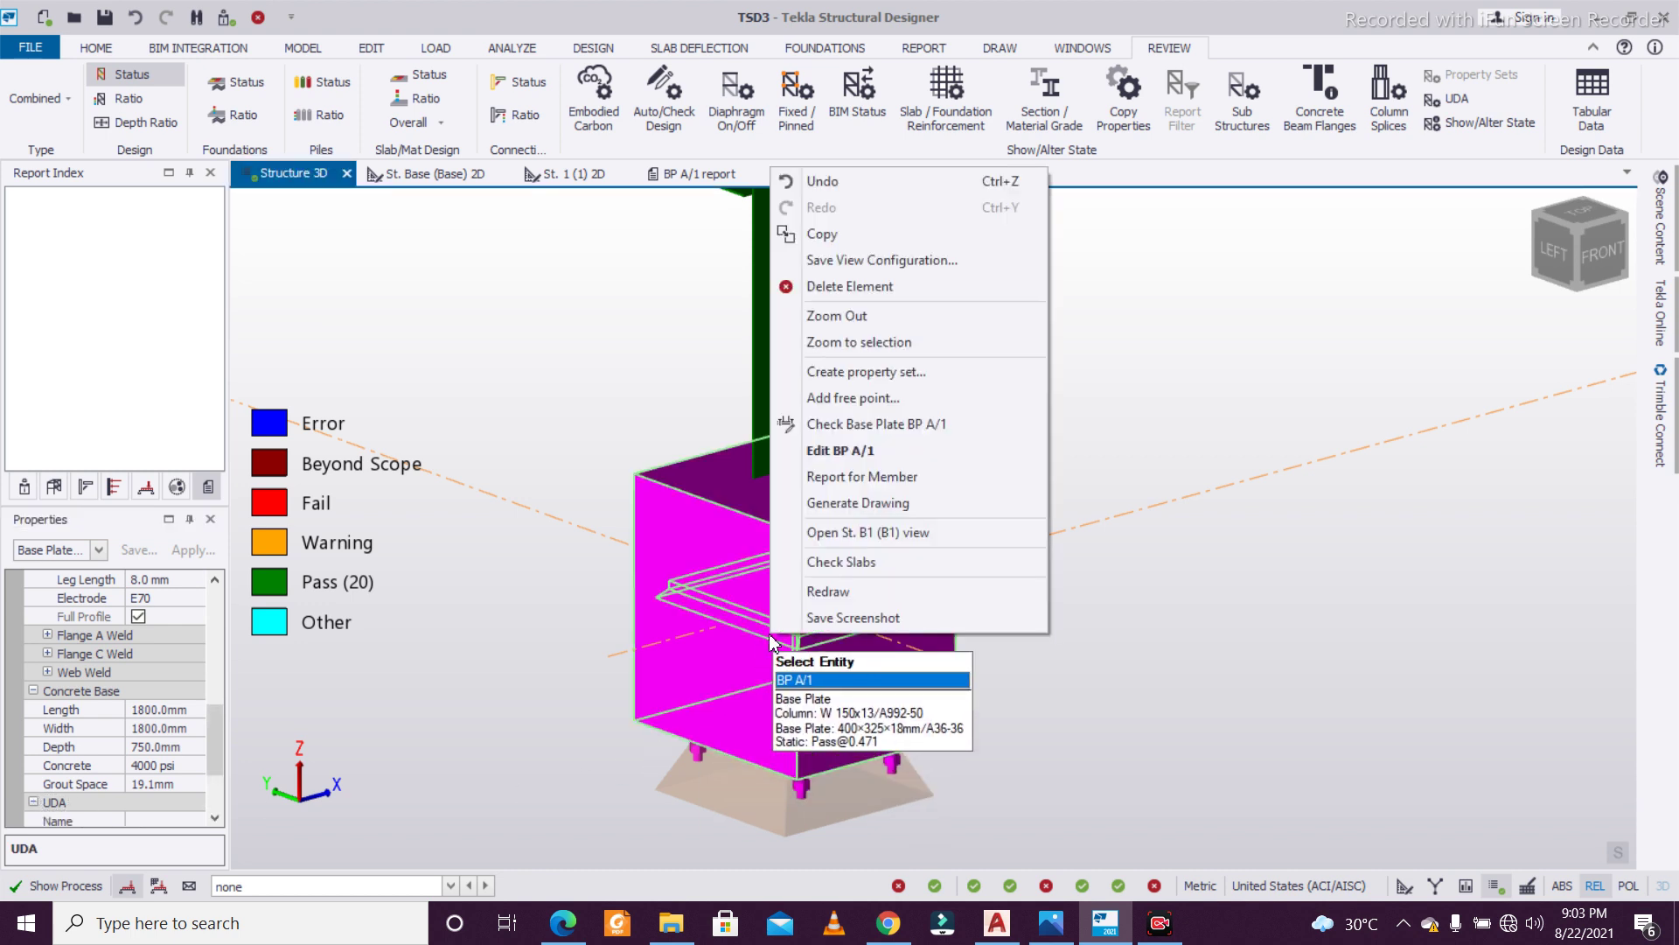
# Run the design check on BP A/1, confirm it passes at ratio 0.403, and close the results
pyautogui.click(885, 425)
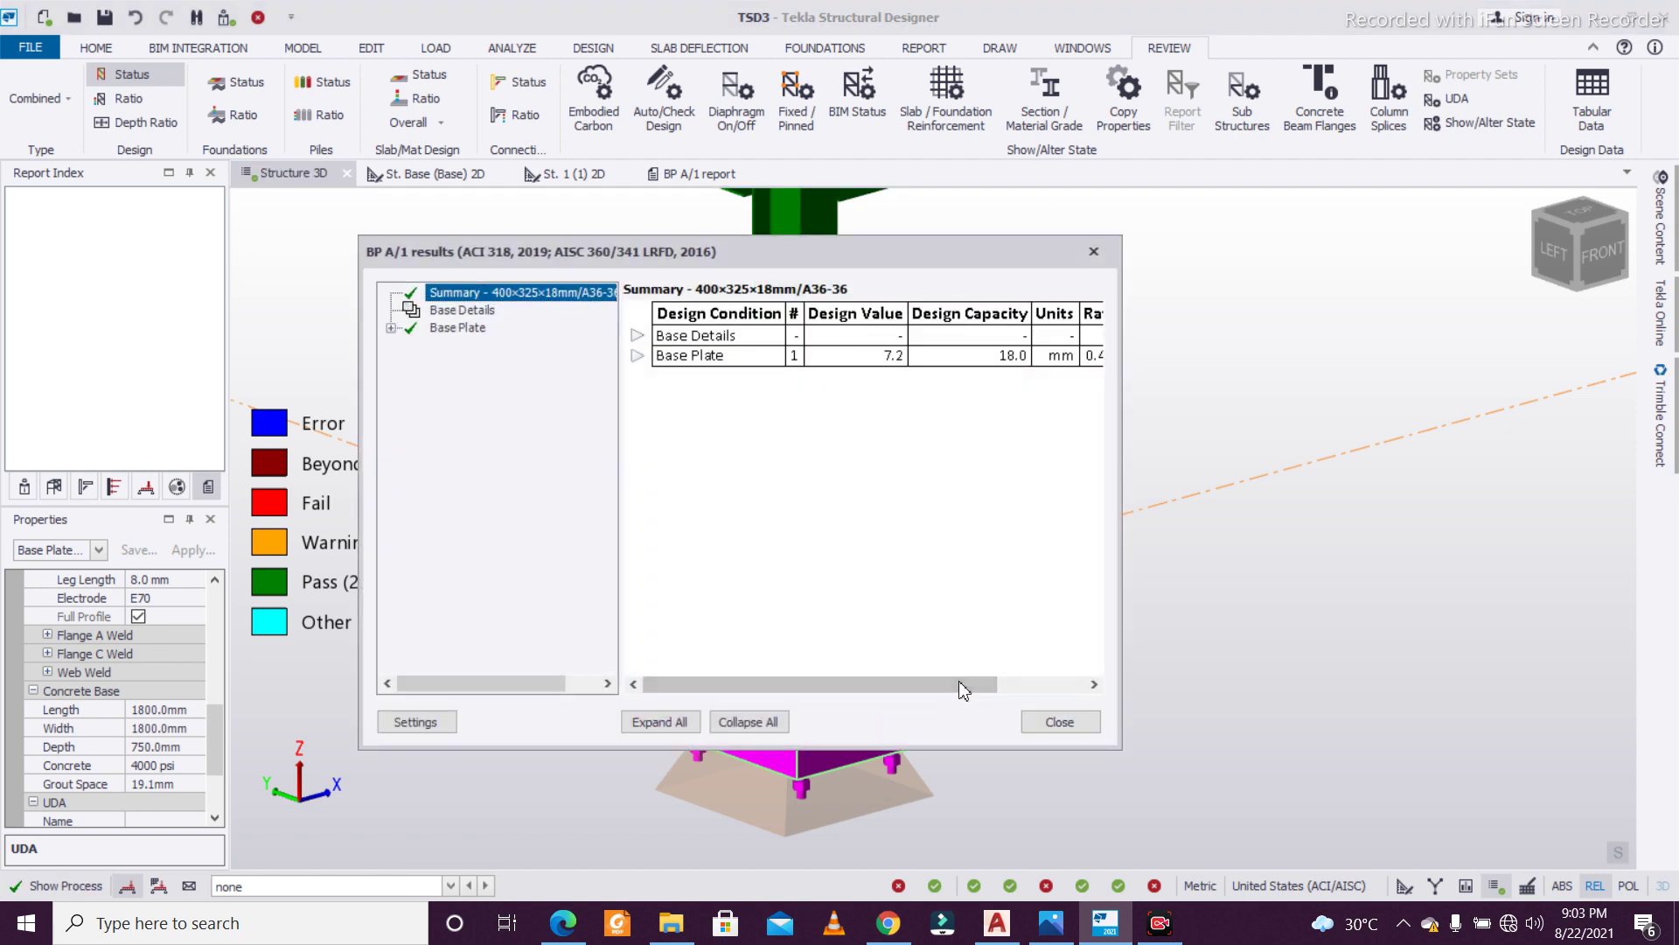
pyautogui.moveTo(959, 680); pyautogui.dragTo(1046, 681)
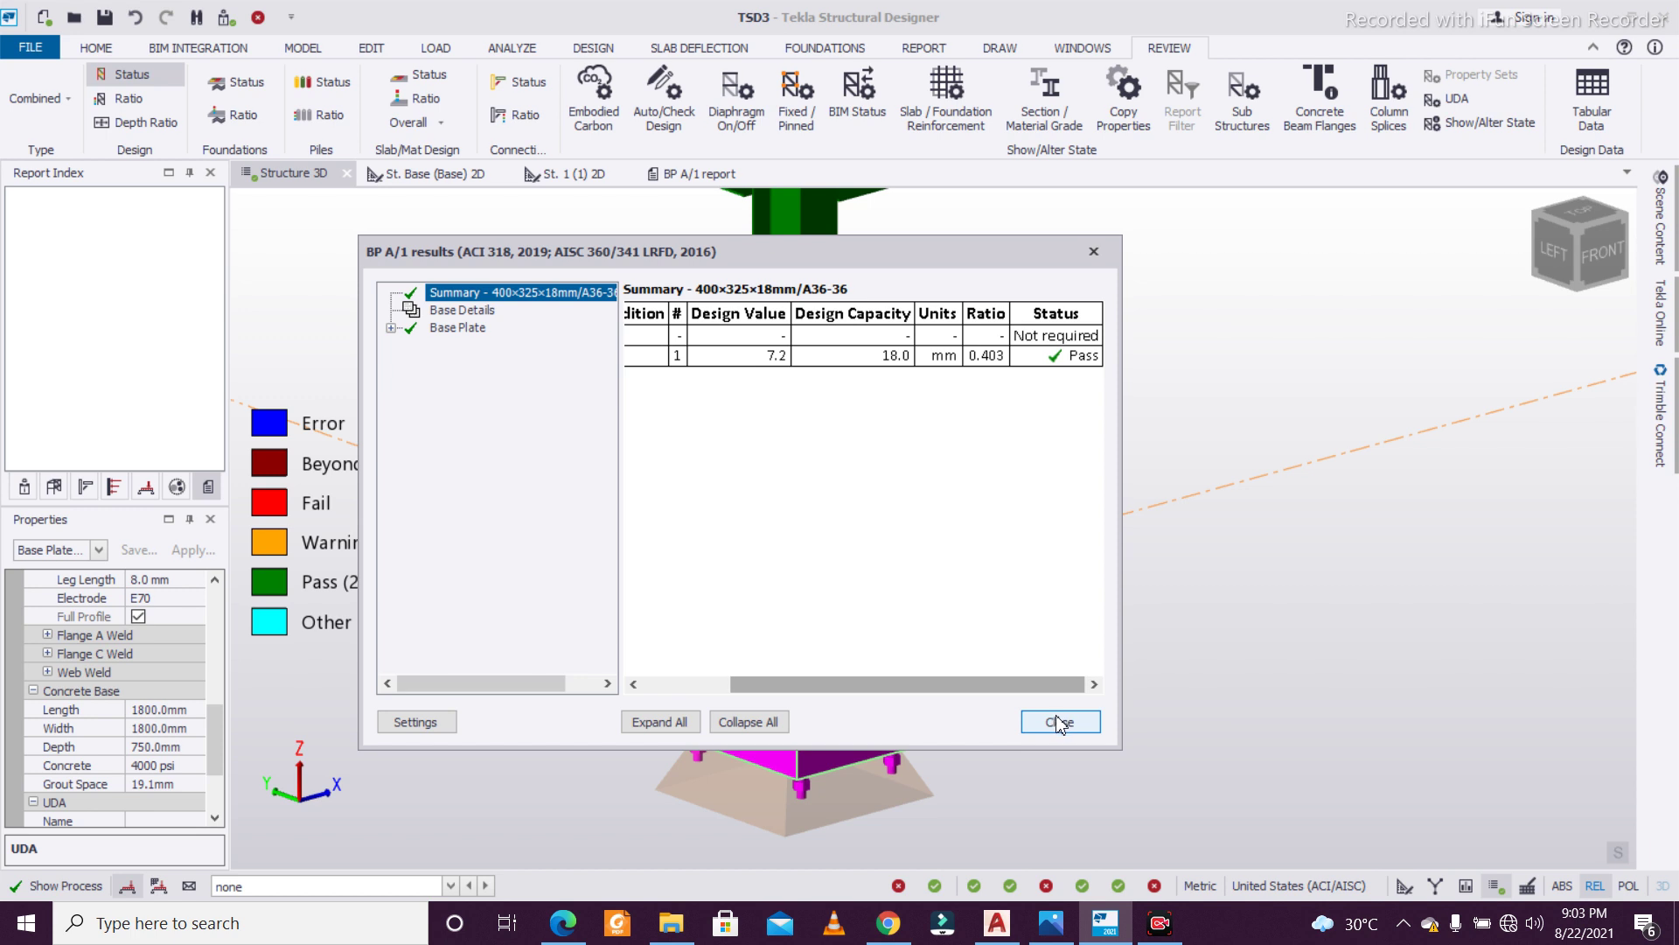
pyautogui.click(1062, 722)
pyautogui.moveTo(223, 702); pyautogui.dragTo(222, 651)
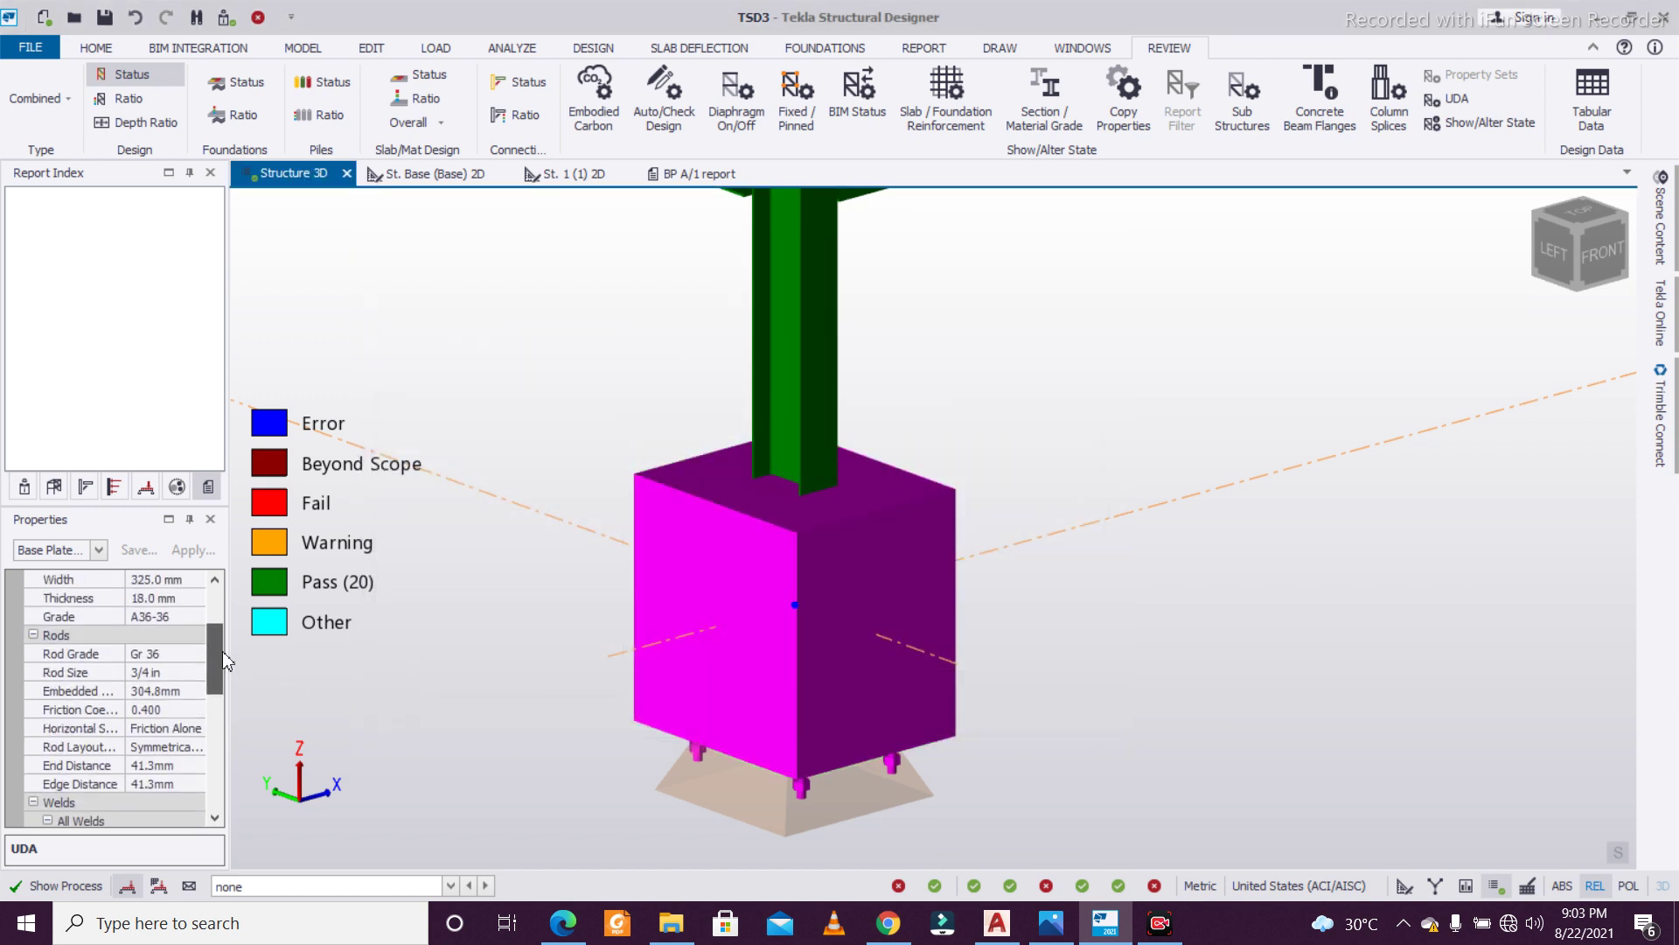
# Generate the BP A/1 detail drawing, accepting the default DXF export preferences
pyautogui.click(493, 482)
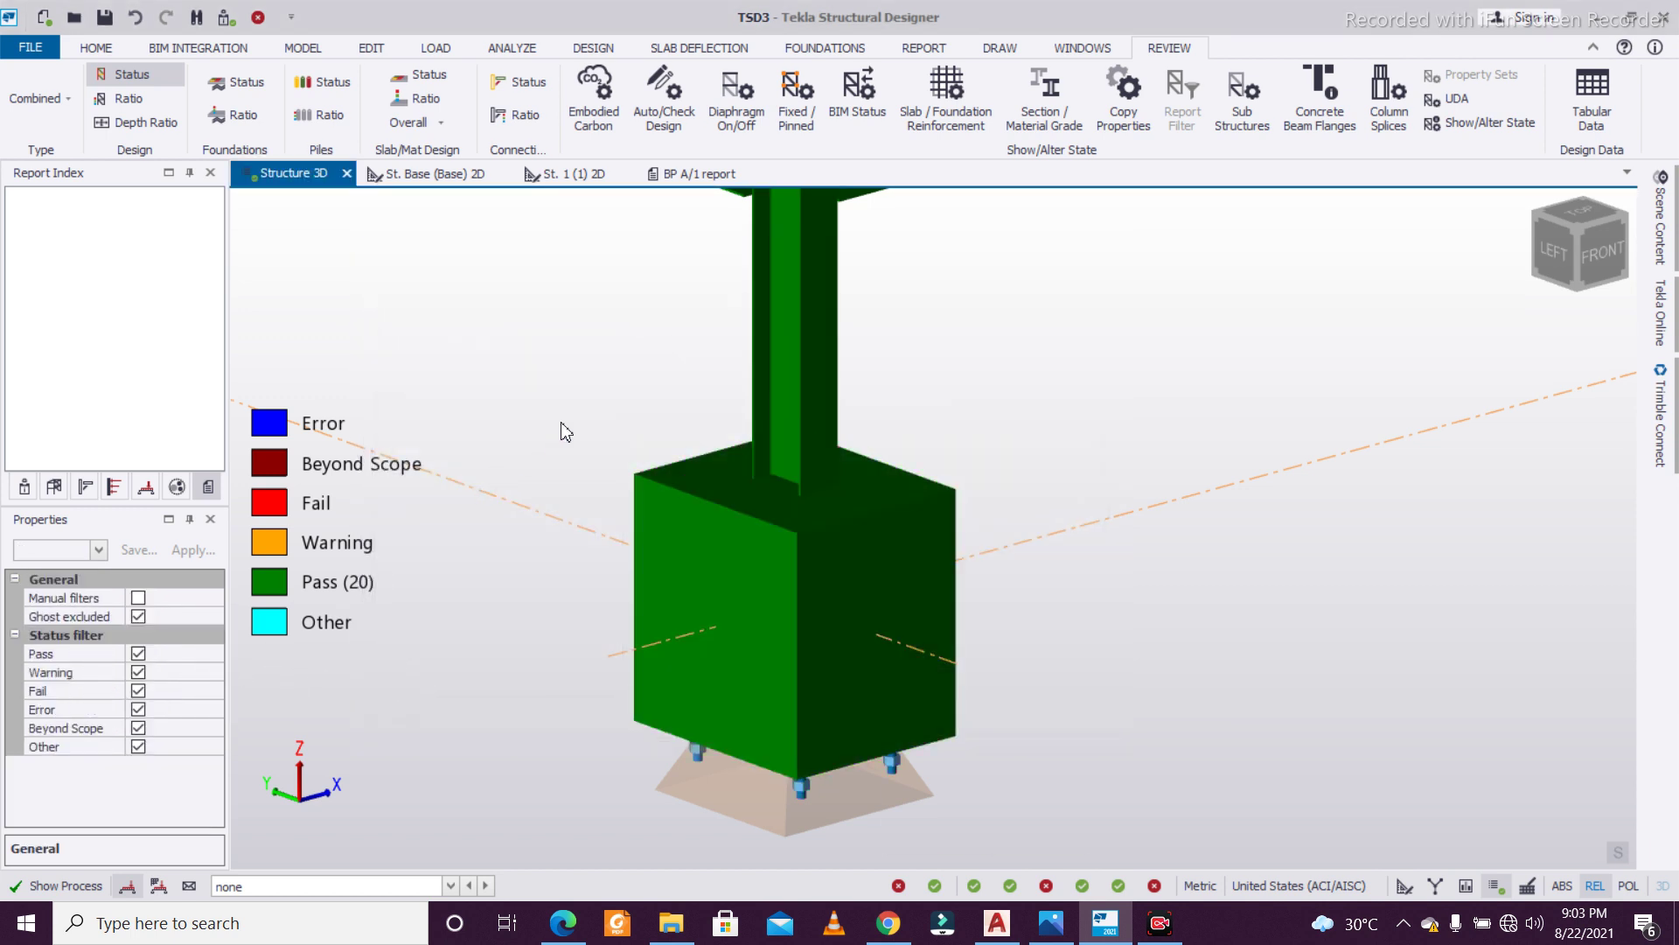
pyautogui.scroll(-3, 581, 449)
pyautogui.moveTo(731, 475); pyautogui.dragTo(769, 457, button='middle')
pyautogui.scroll(5, 726, 647)
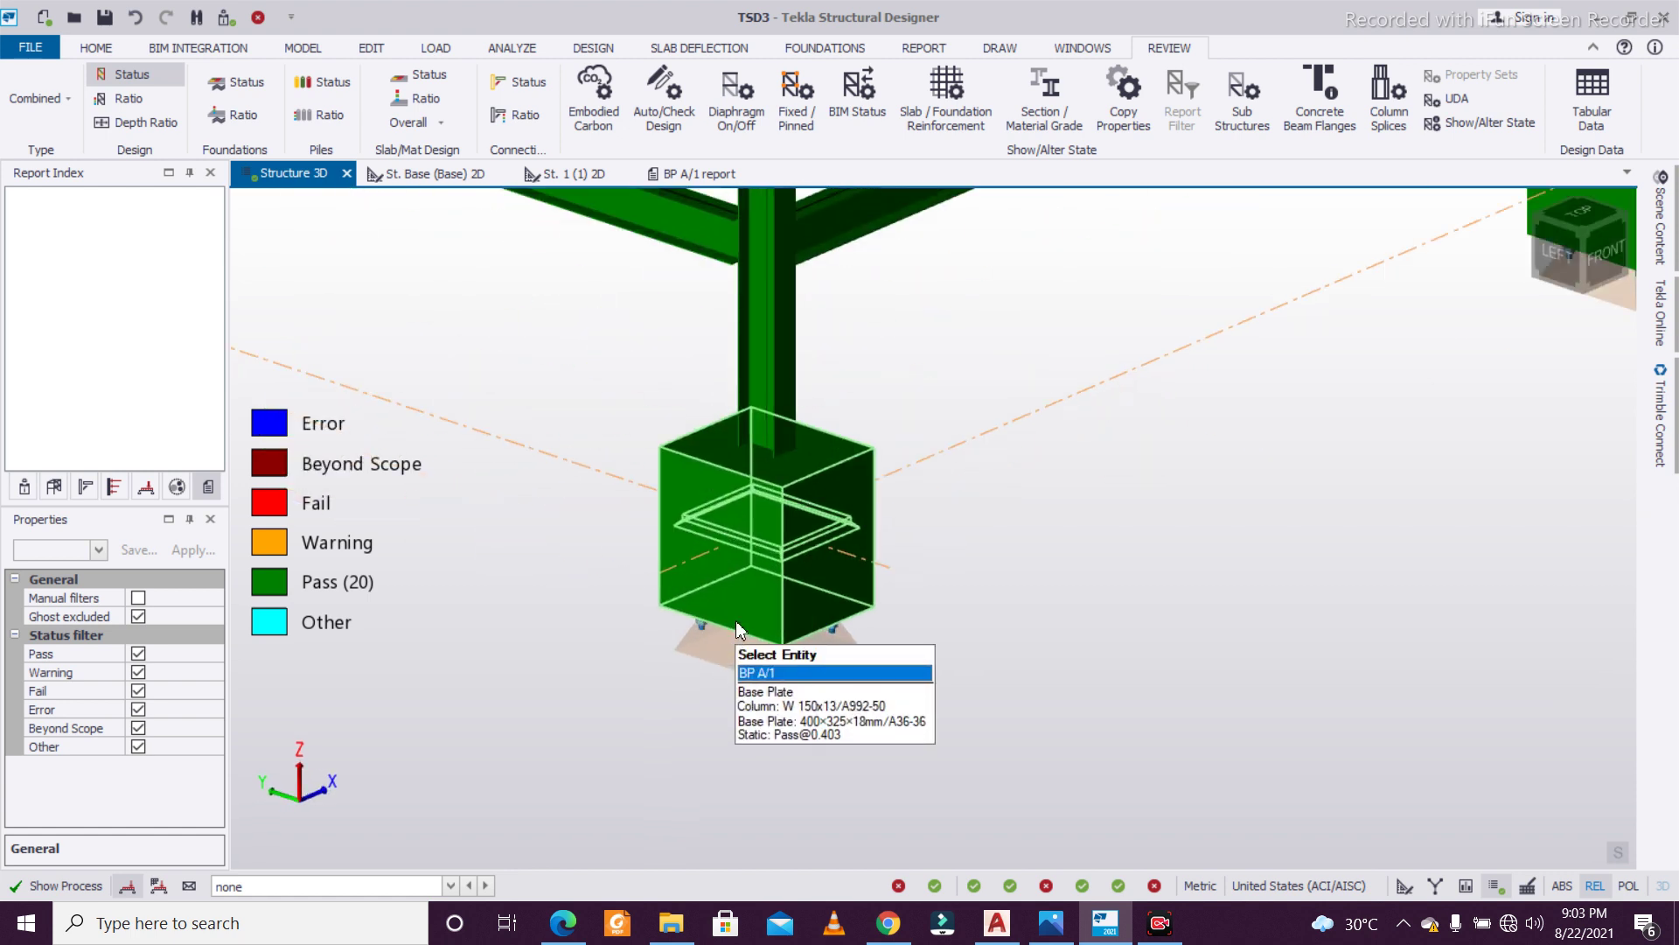
pyautogui.click(789, 556)
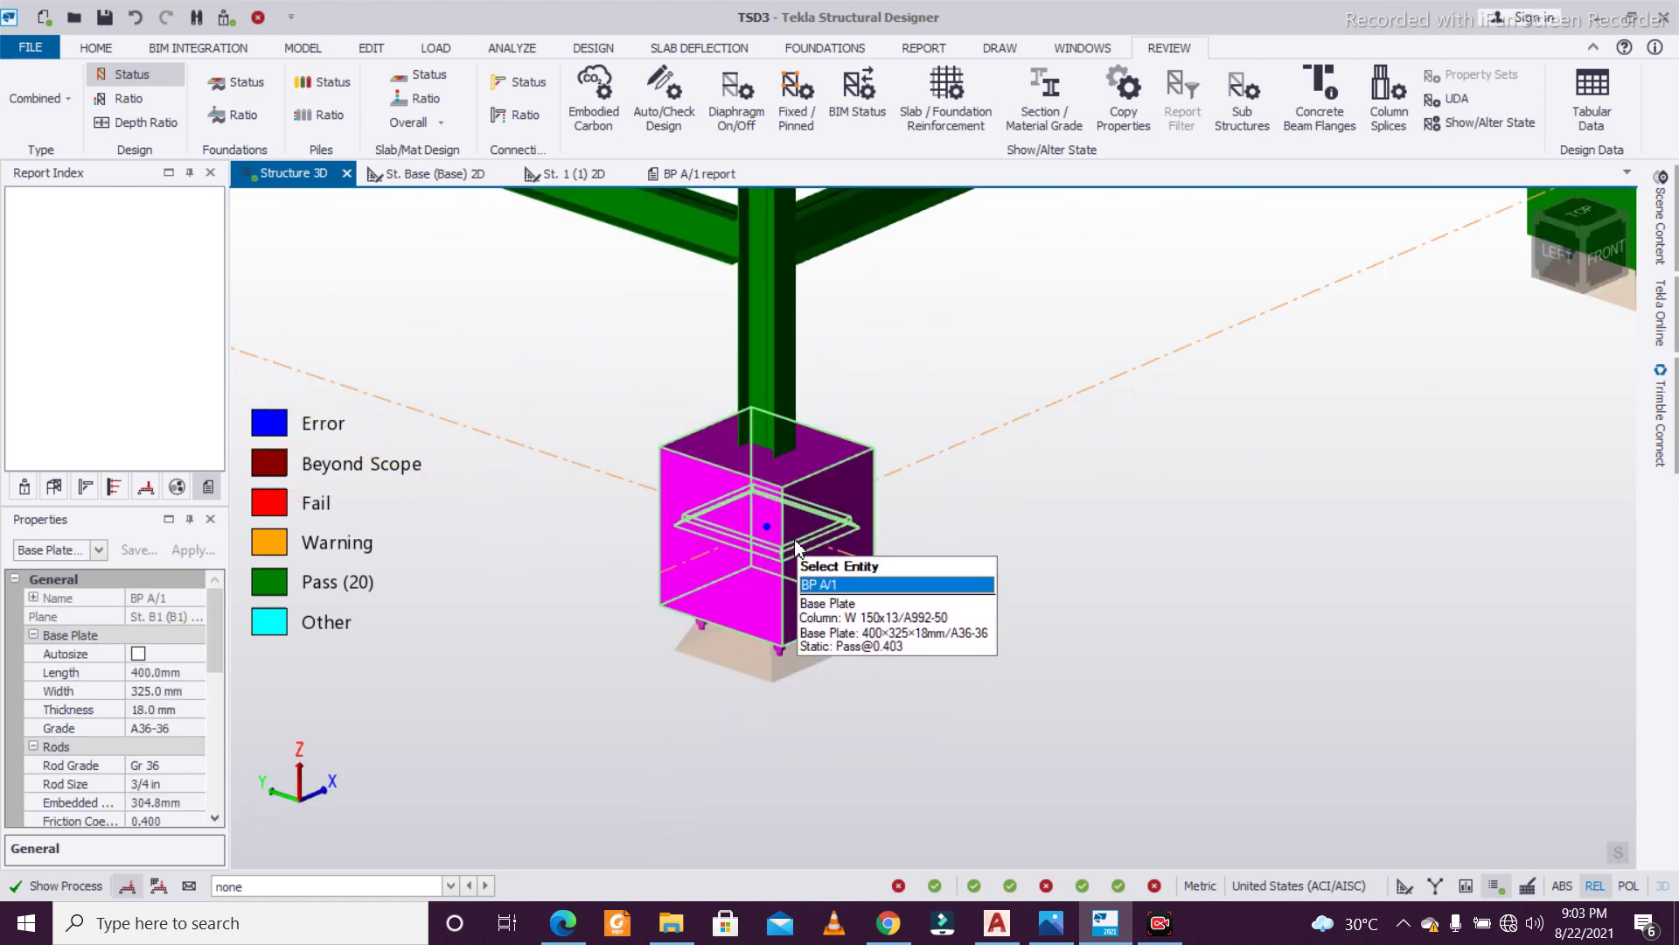
pyautogui.rightClick(796, 547)
pyautogui.click(945, 423)
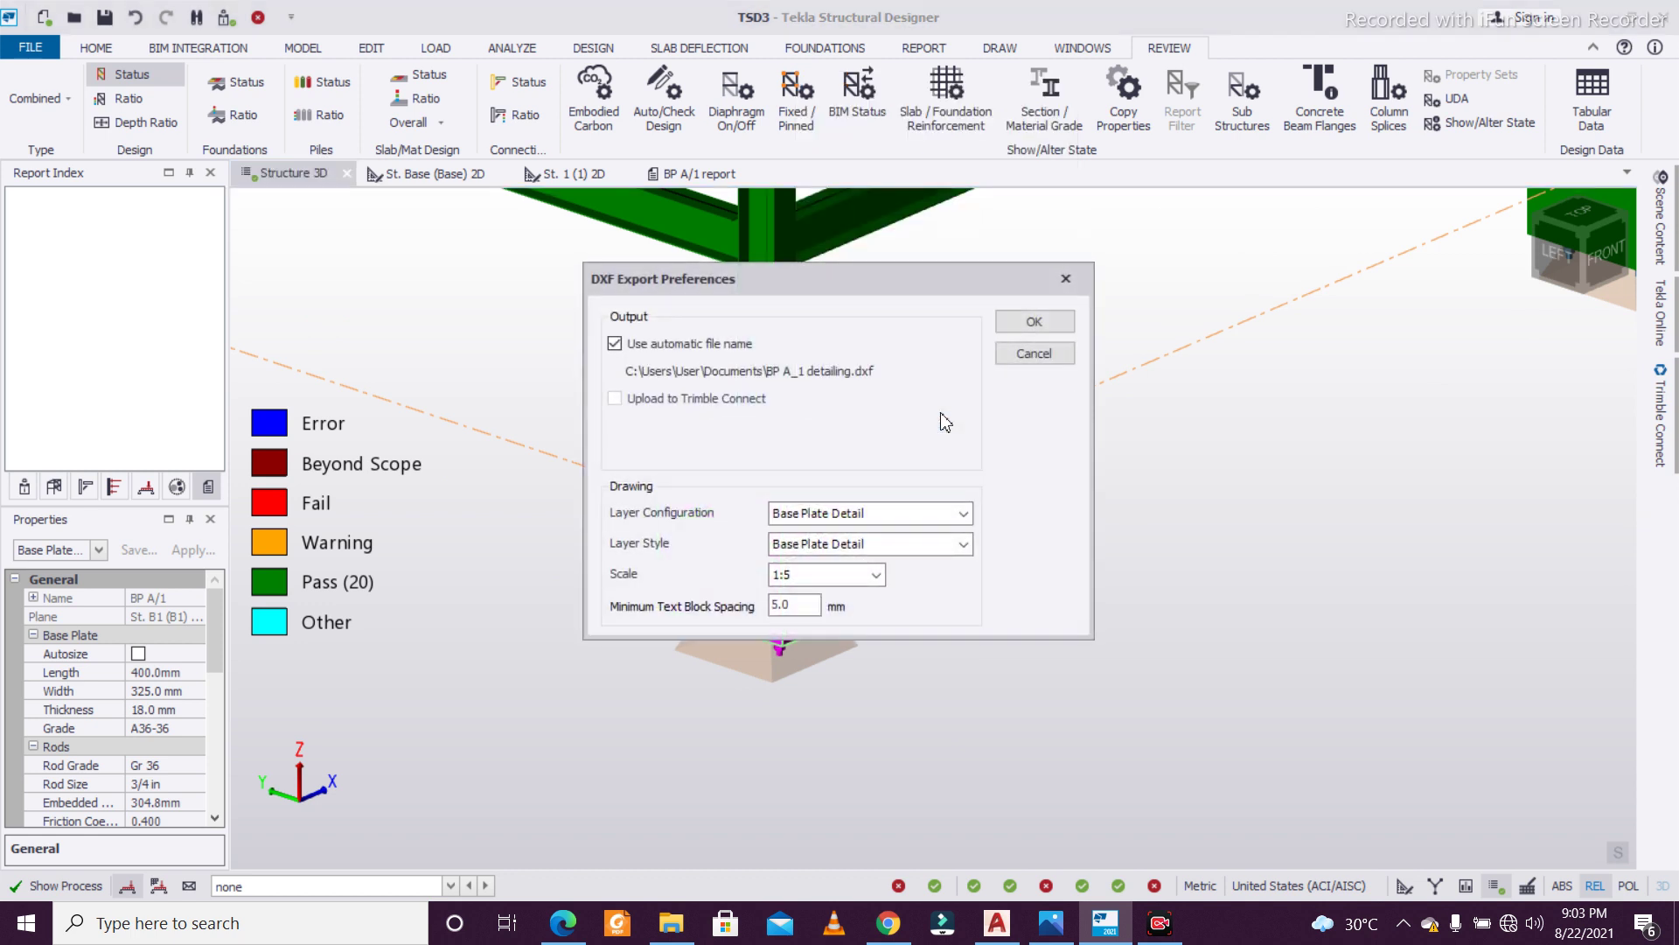
pyautogui.click(1068, 324)
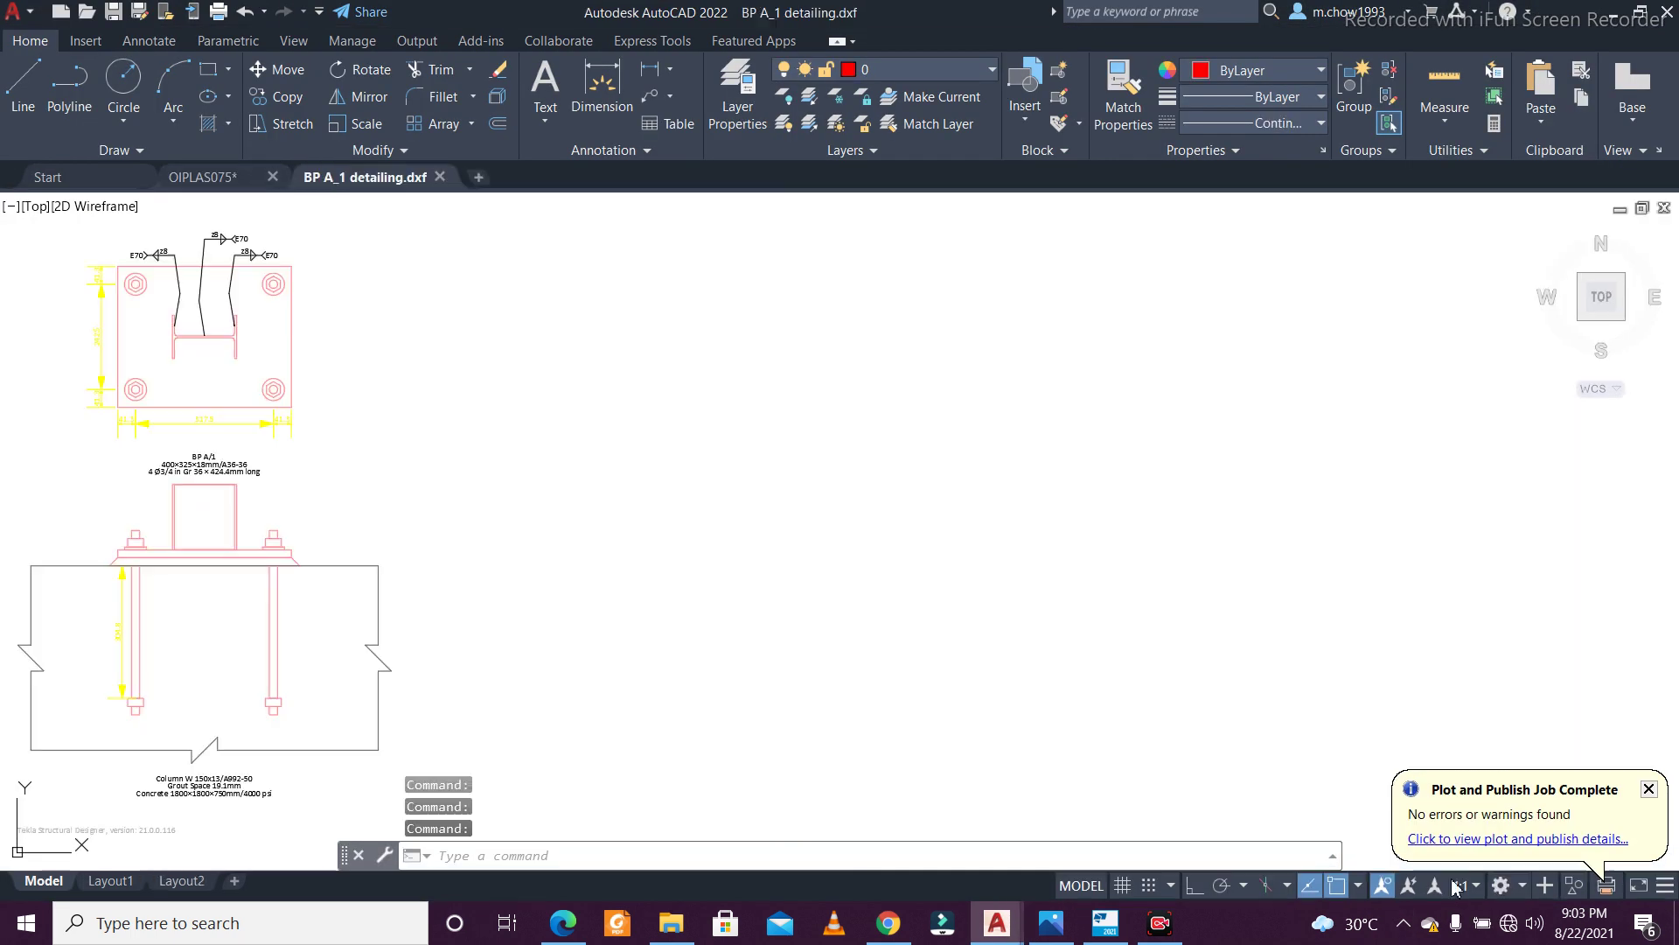
# Review the exported drawing in AutoCAD, panning to the BP A/1 label and pedestal anchor bolts
pyautogui.scroll(8, 416, 399)
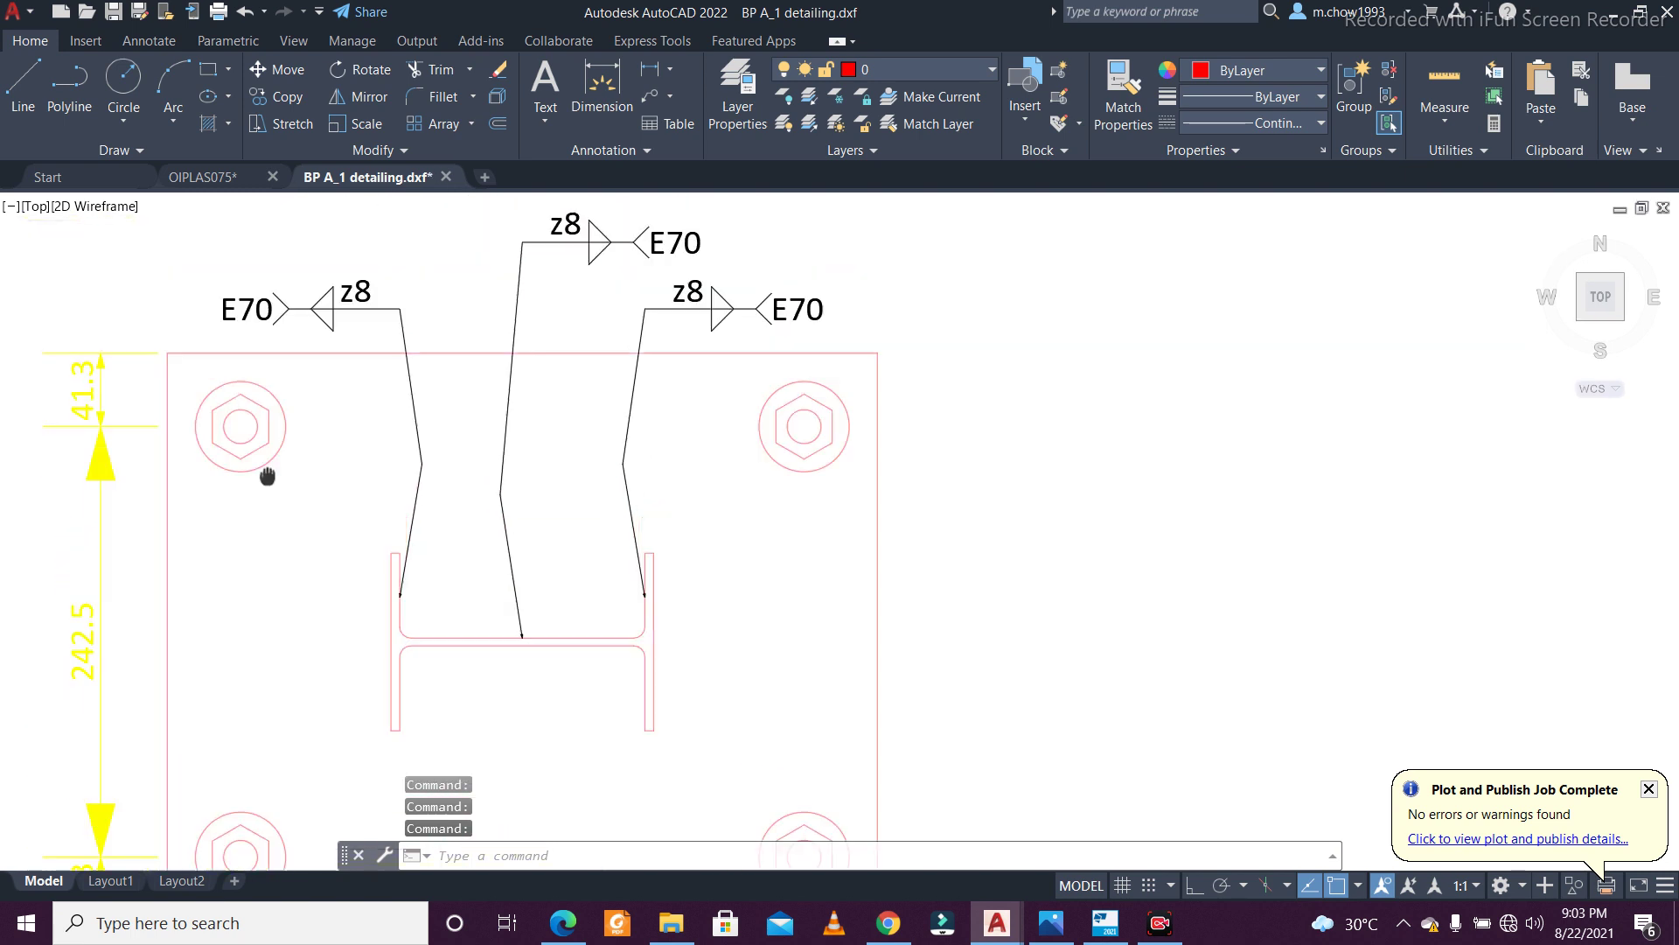
pyautogui.scroll(-6, 443, 573)
pyautogui.moveTo(443, 573); pyautogui.dragTo(442, 364, button='middle')
pyautogui.scroll(3, 481, 551)
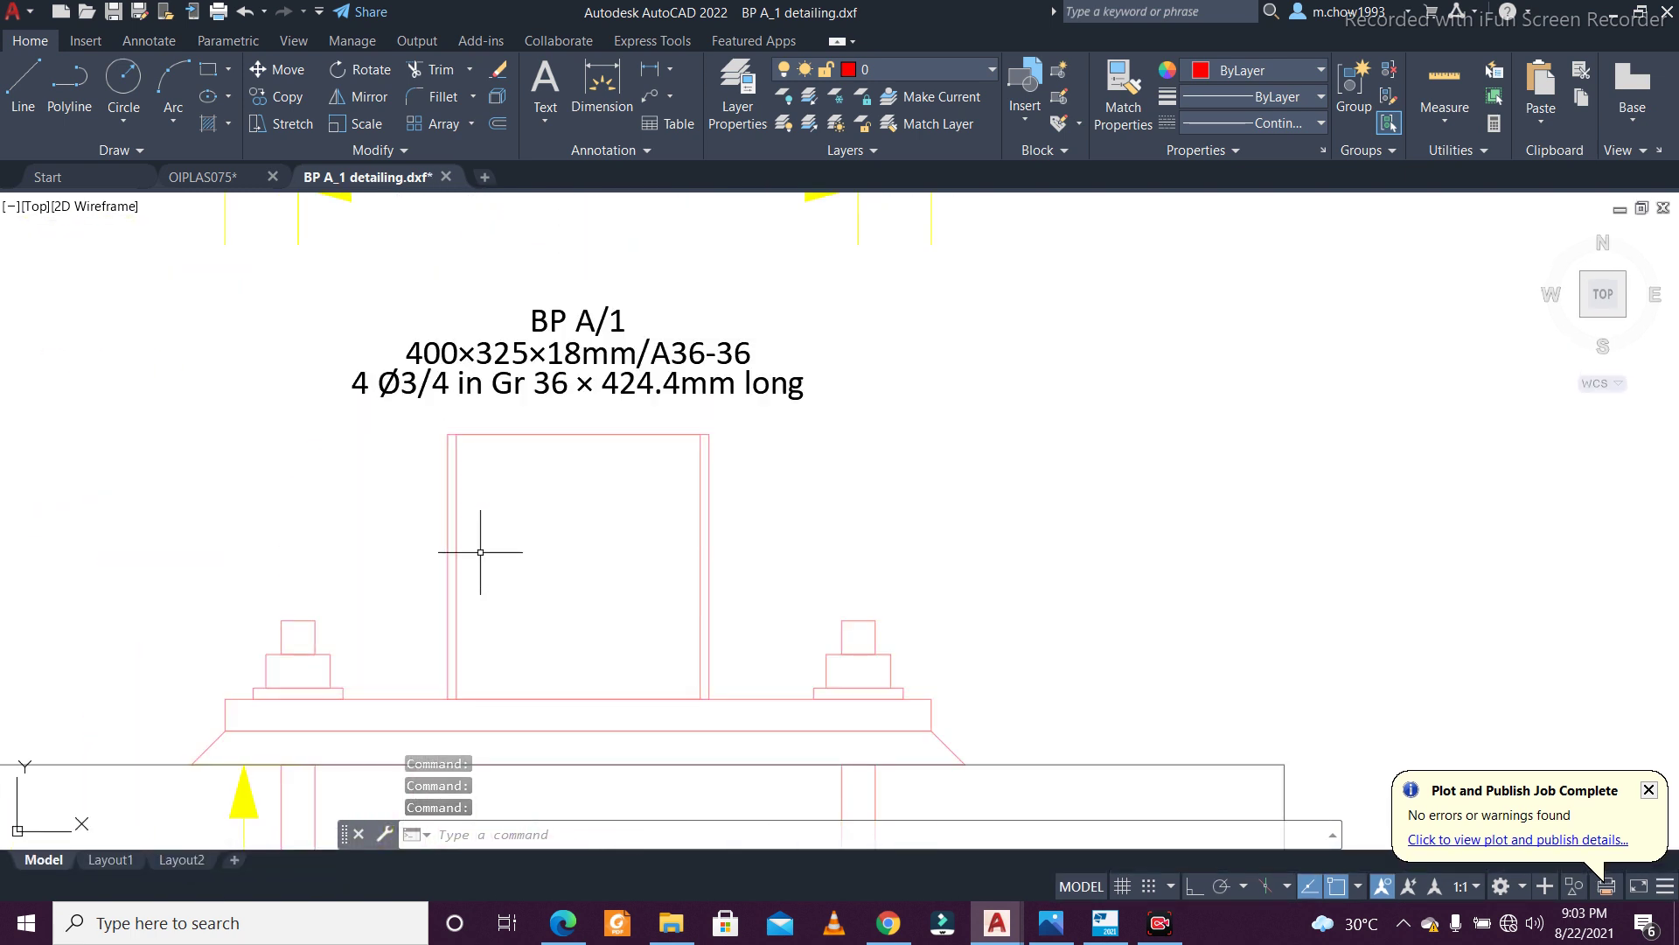
pyautogui.scroll(-3, 504, 530)
pyautogui.moveTo(584, 611); pyautogui.dragTo(664, 424, button='middle')
pyautogui.scroll(-3, 600, 626)
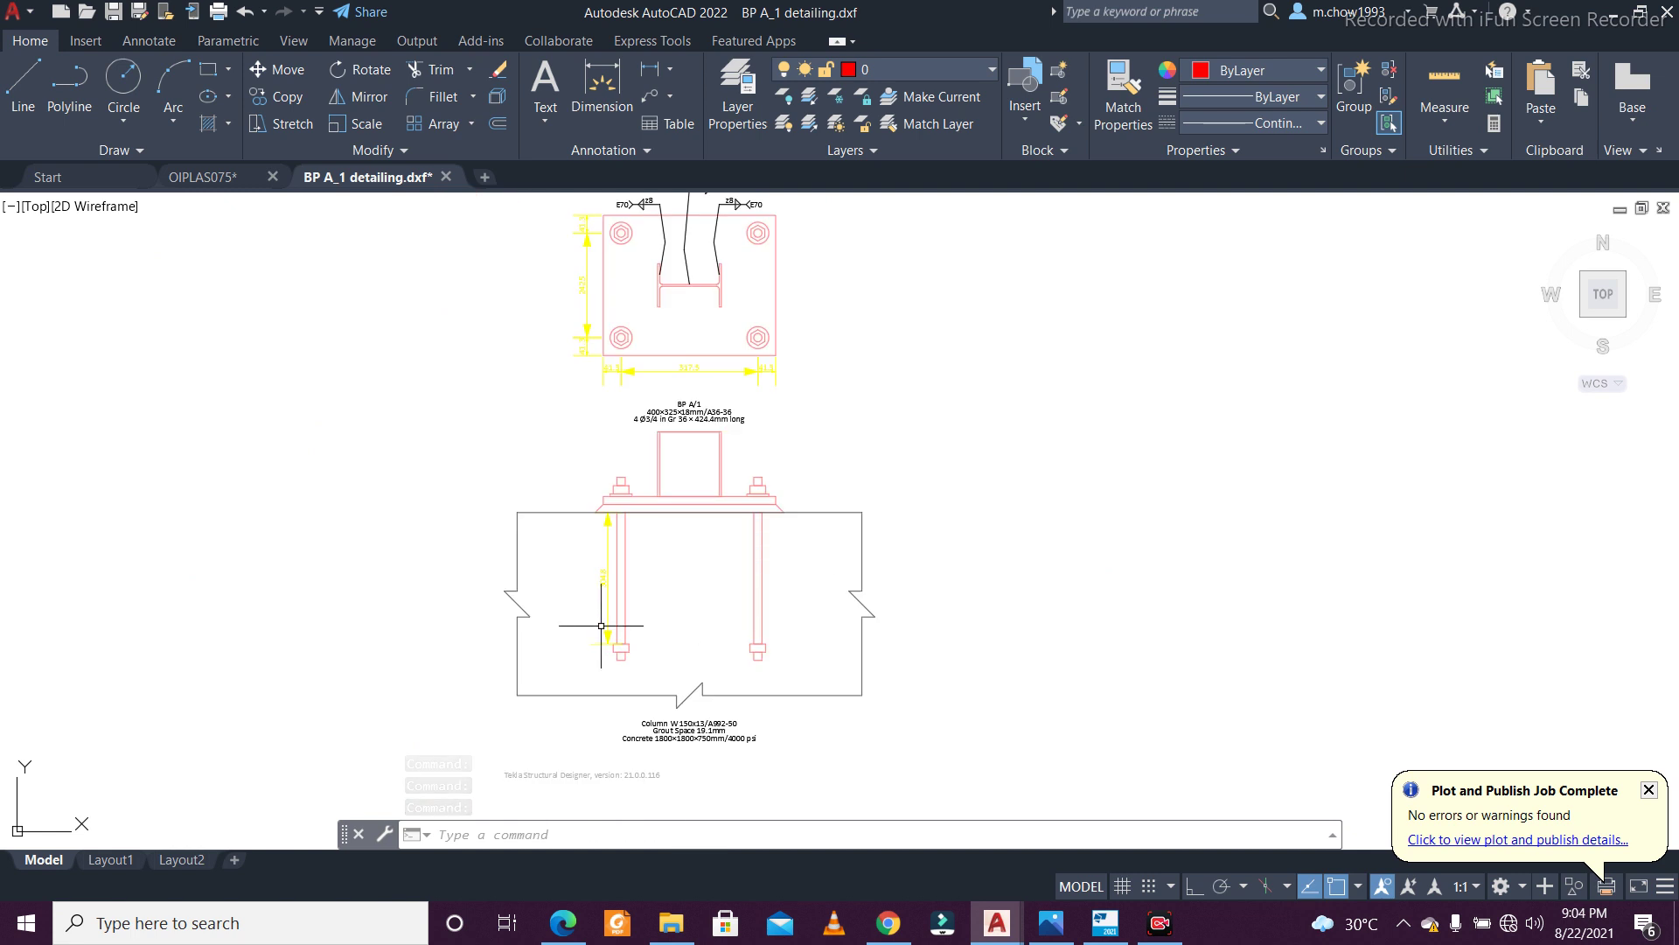
pyautogui.scroll(4, 919, 787)
# Switch back to Tekla Structural Designer and orbit the frame around the resized base plate BP A/1
pyautogui.click(1103, 923)
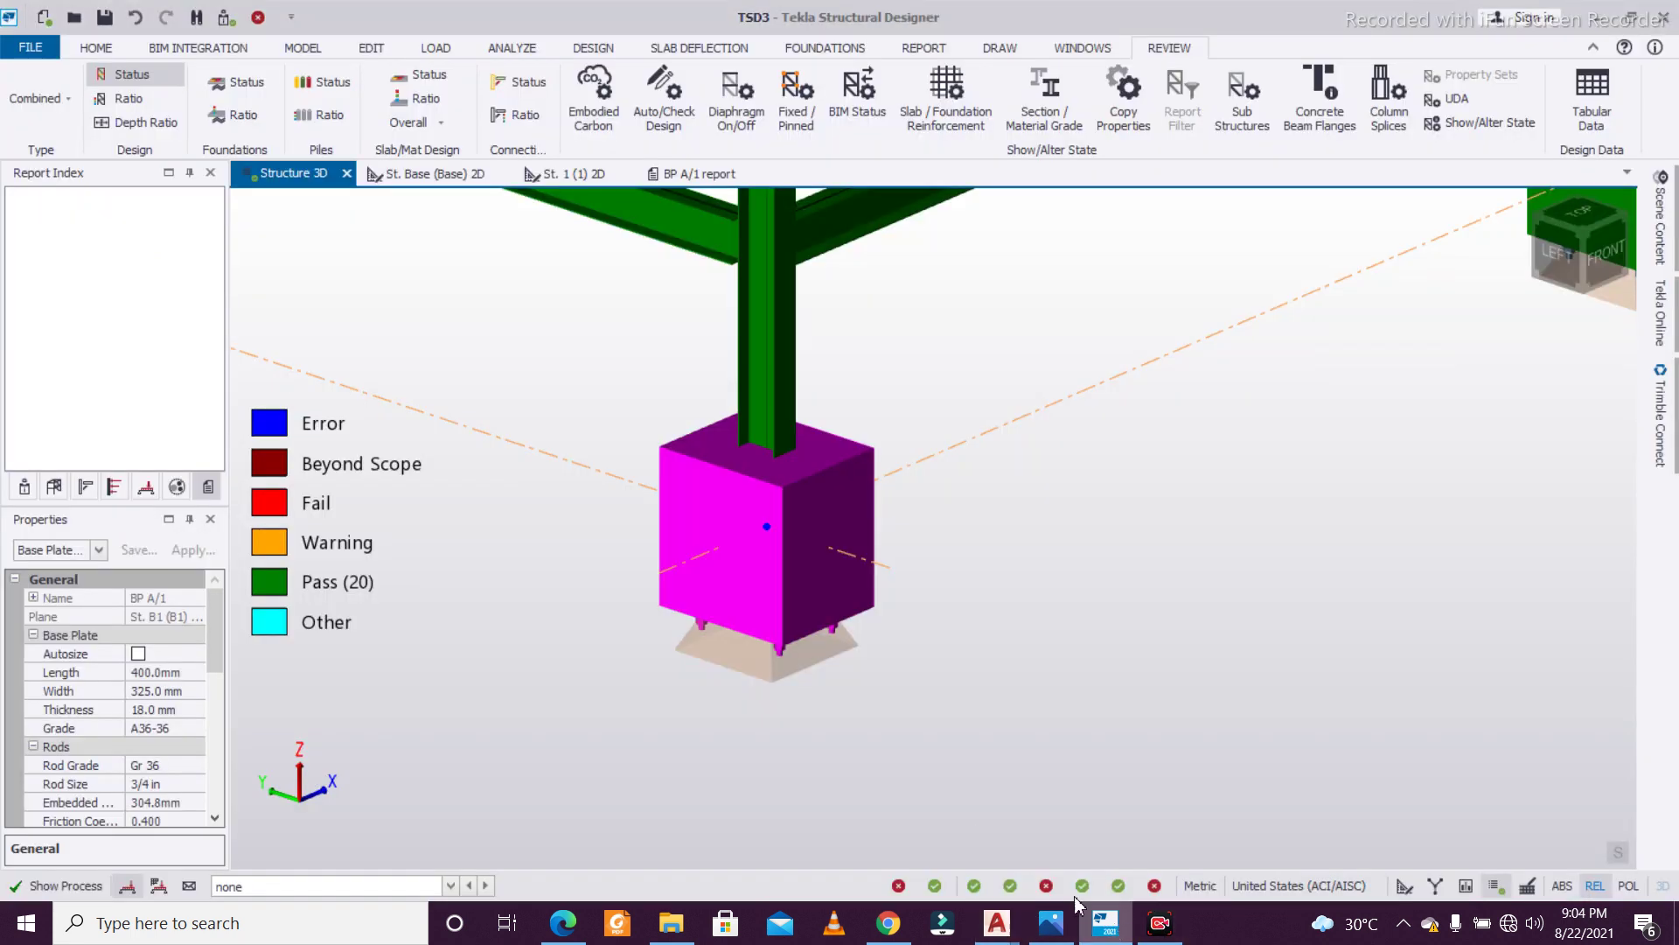
pyautogui.scroll(-4, 773, 597)
pyautogui.scroll(-5, 807, 654)
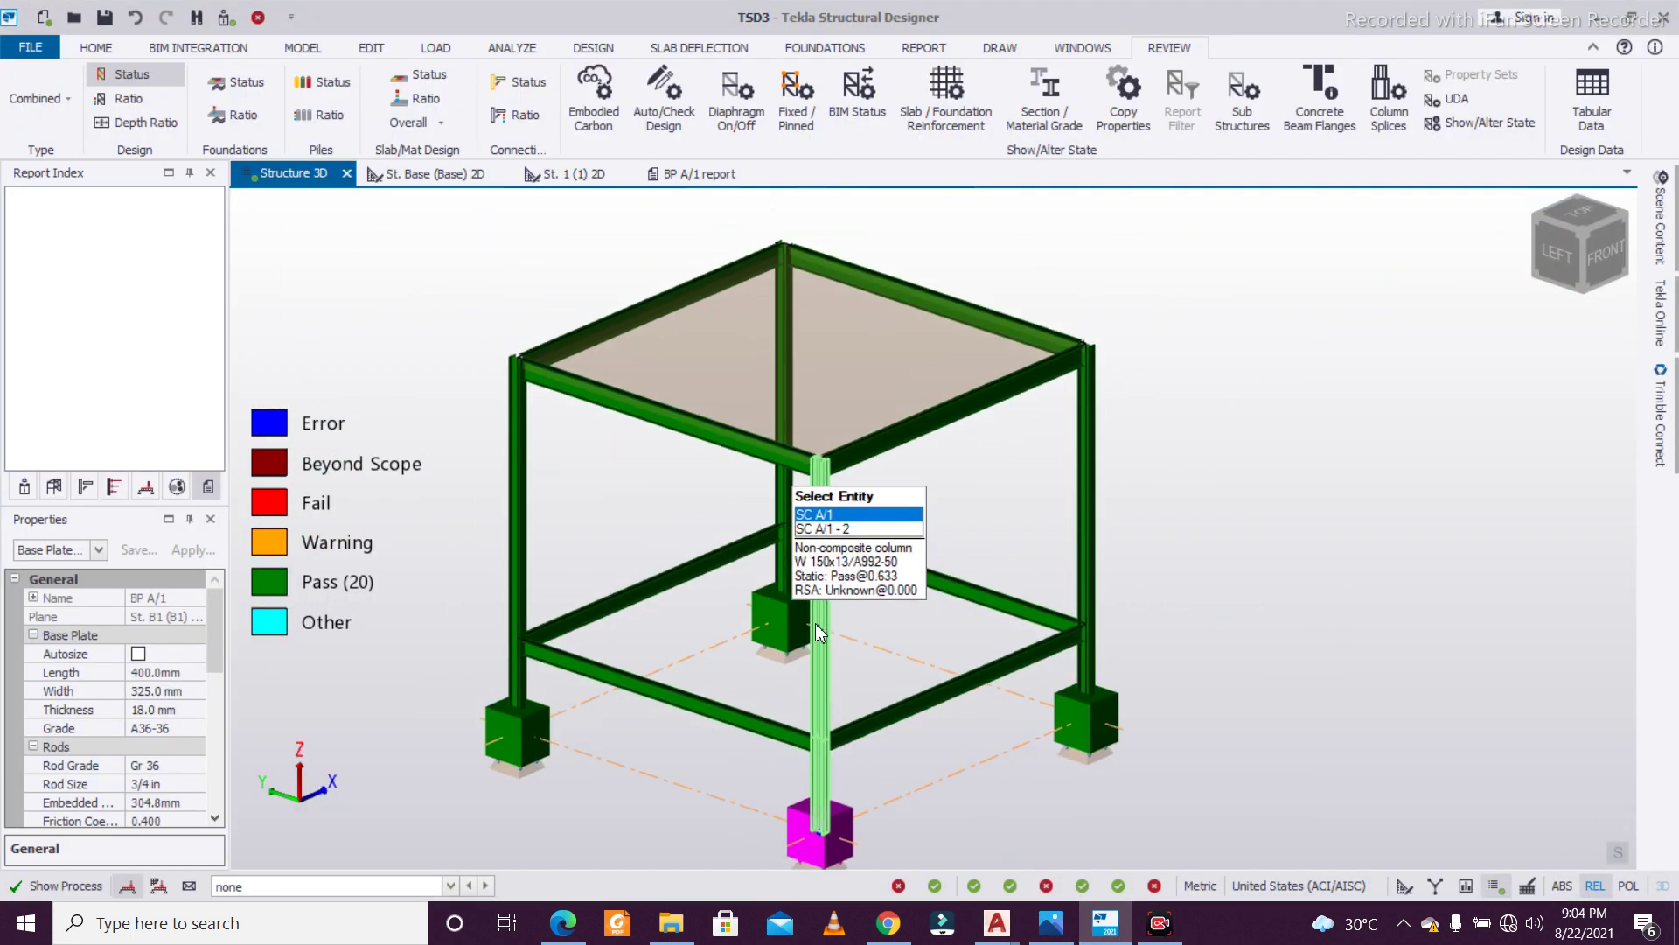
pyautogui.moveTo(815, 623); pyautogui.dragTo(612, 606, button='middle')
pyautogui.scroll(-3, 704, 603)
pyautogui.scroll(2, 642, 618)
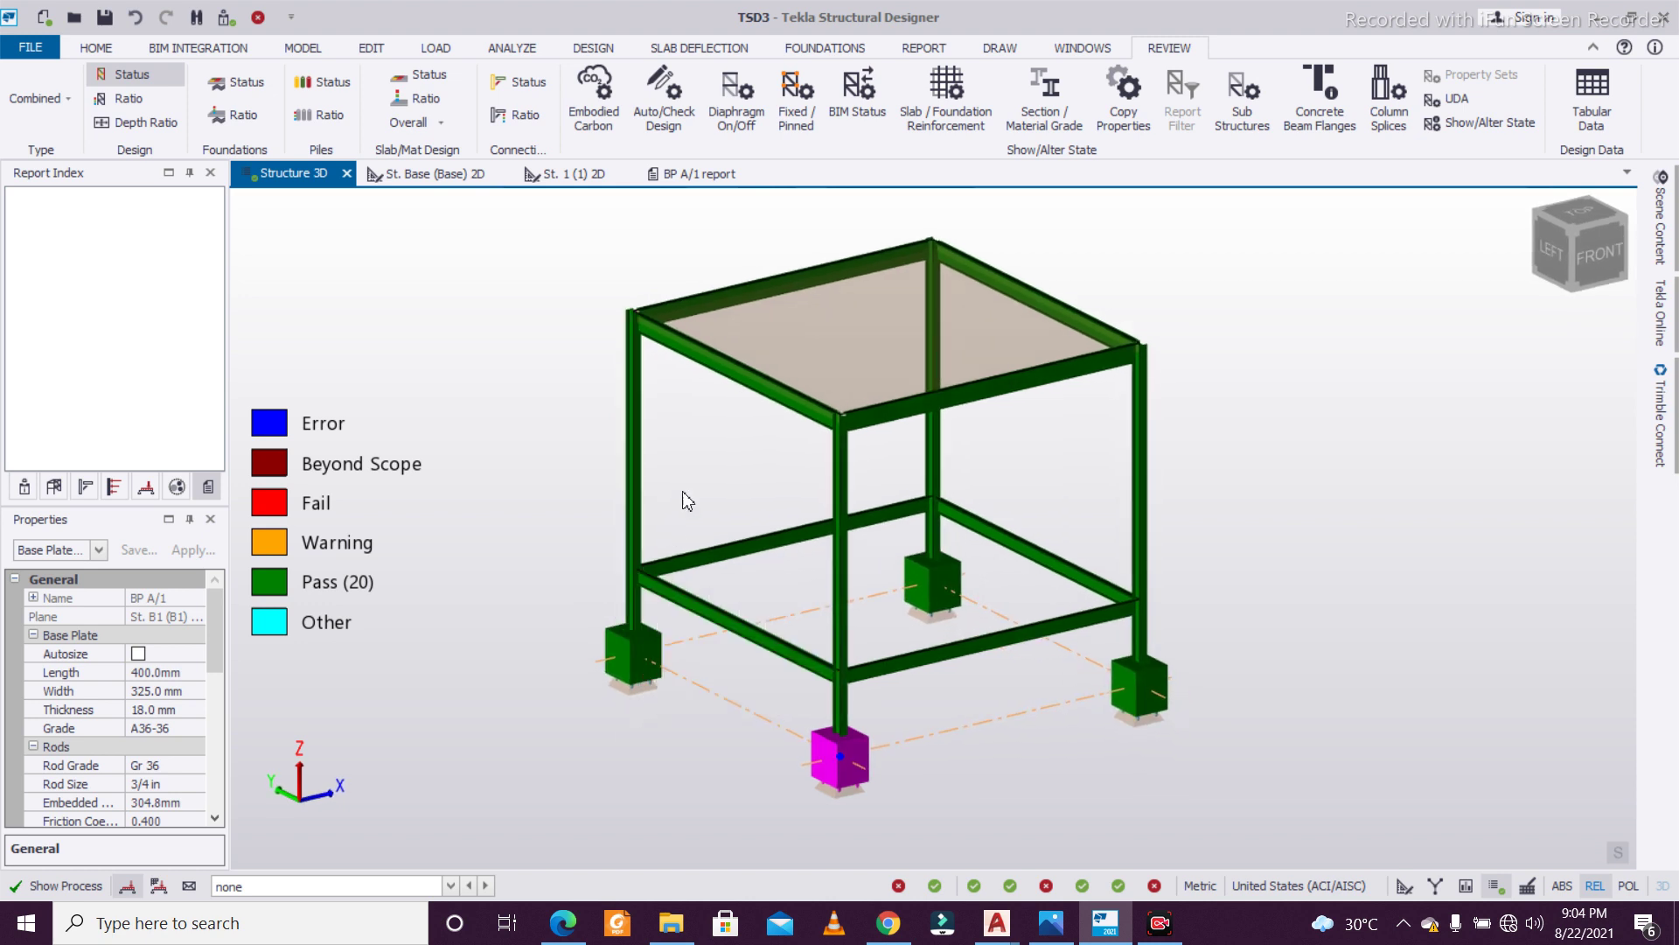
pyautogui.scroll(2, 660, 528)
pyautogui.scroll(-1, 654, 531)
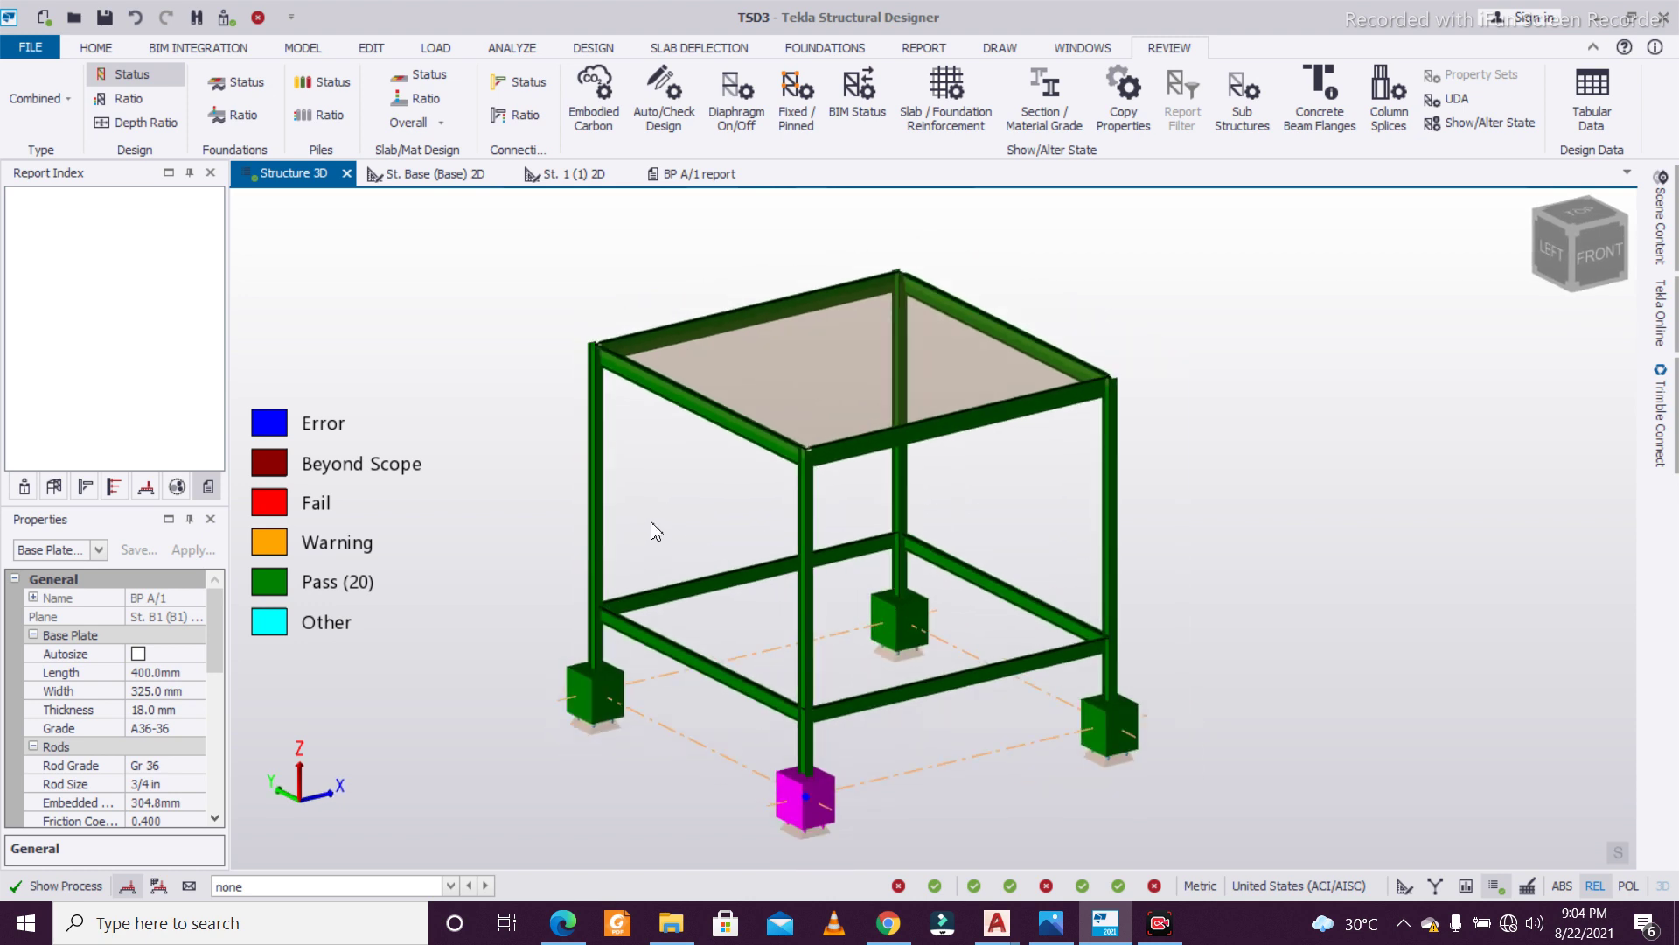
pyautogui.moveTo(656, 531)
pyautogui.mouseDown(button='middle')
pyautogui.moveTo(694, 522)
pyautogui.moveTo(680, 525)
pyautogui.mouseUp(button='middle')
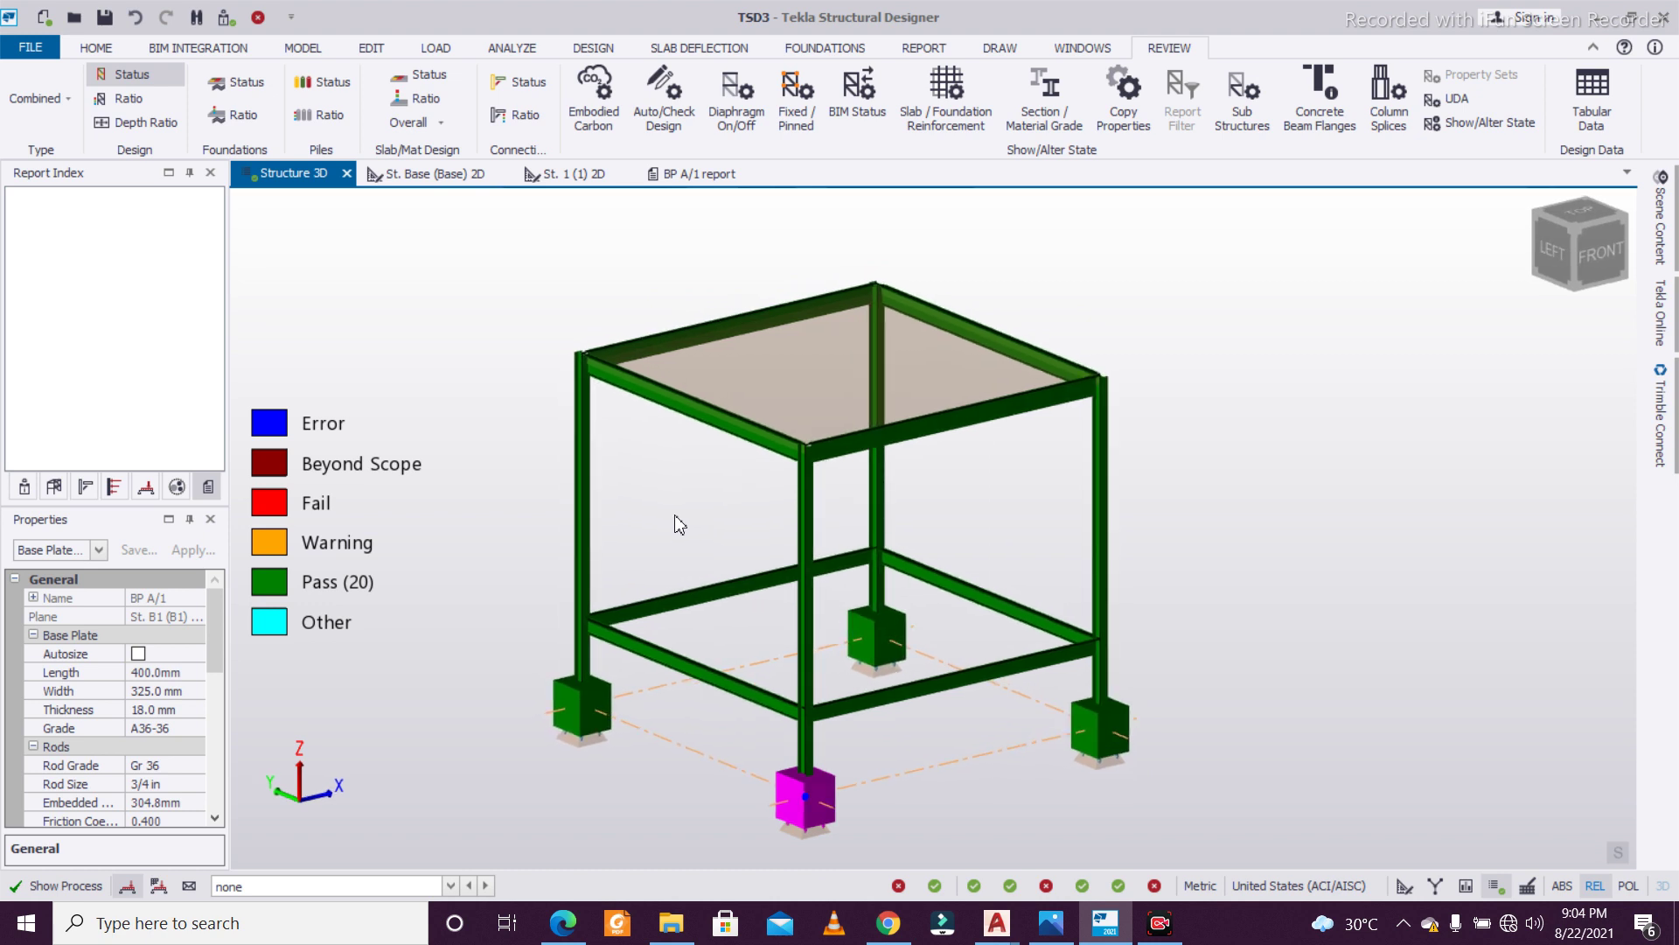
pyautogui.scroll(1, 681, 522)
pyautogui.scroll(-2, 695, 536)
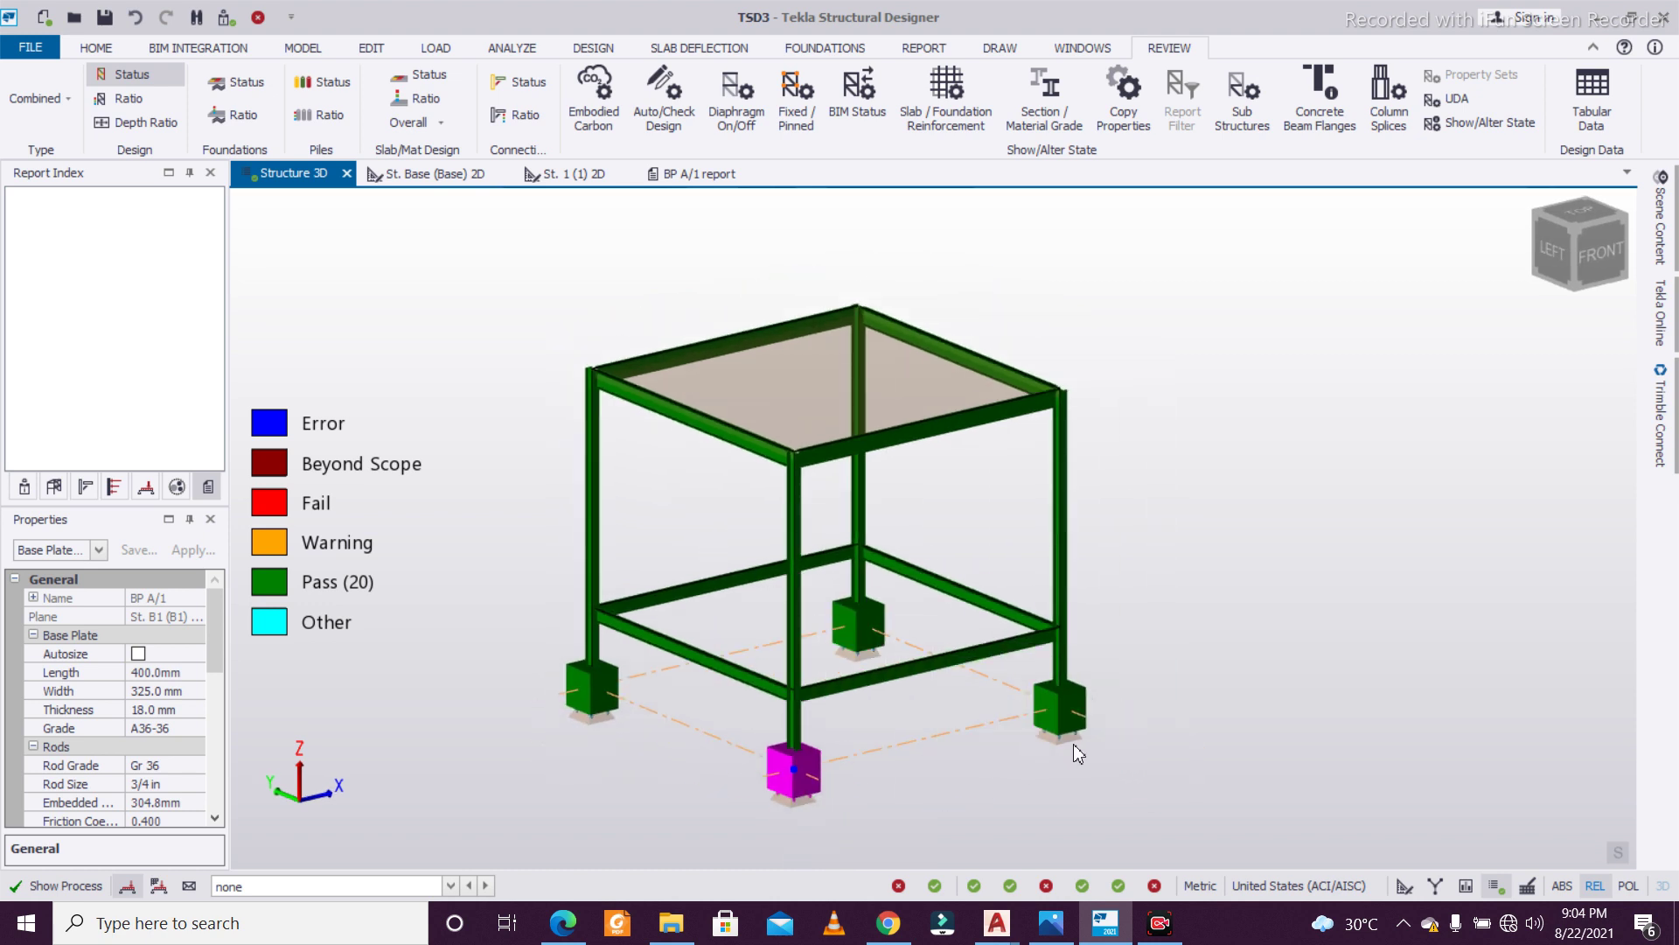